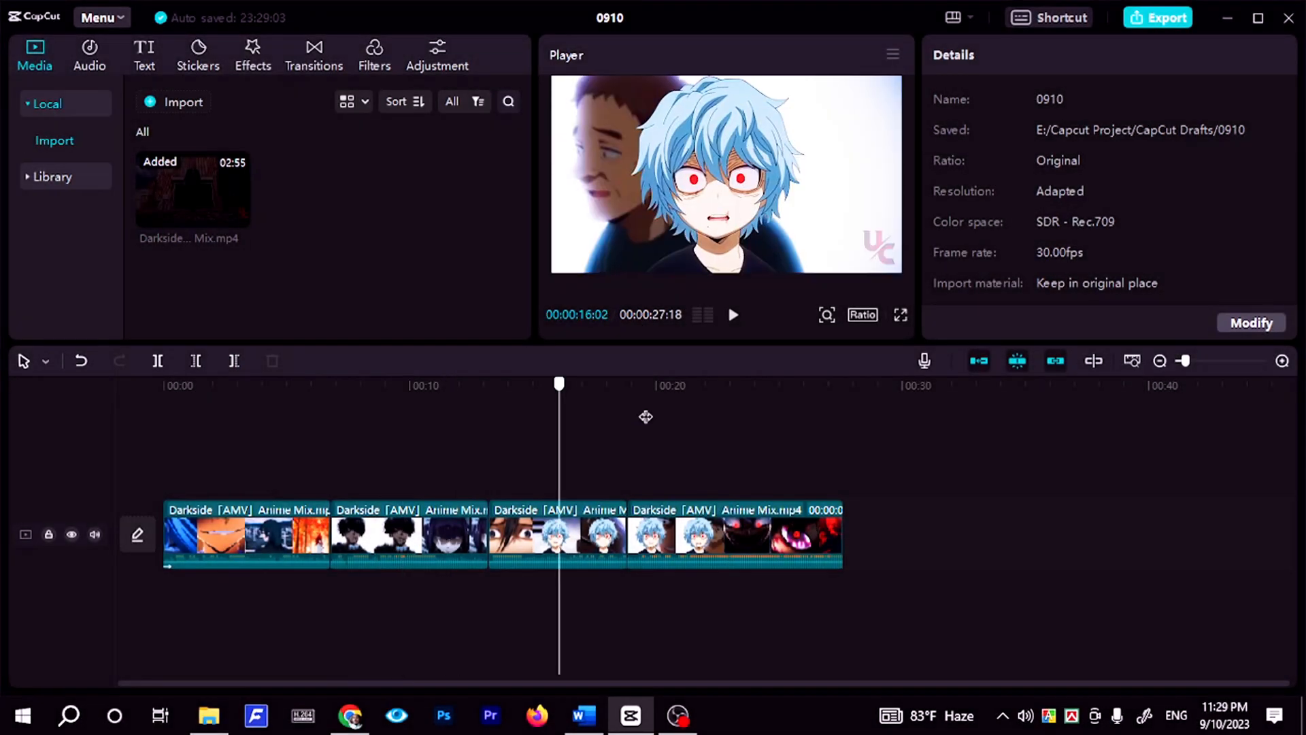
pyautogui.moveTo(645, 417); pyautogui.dragTo(35, 452)
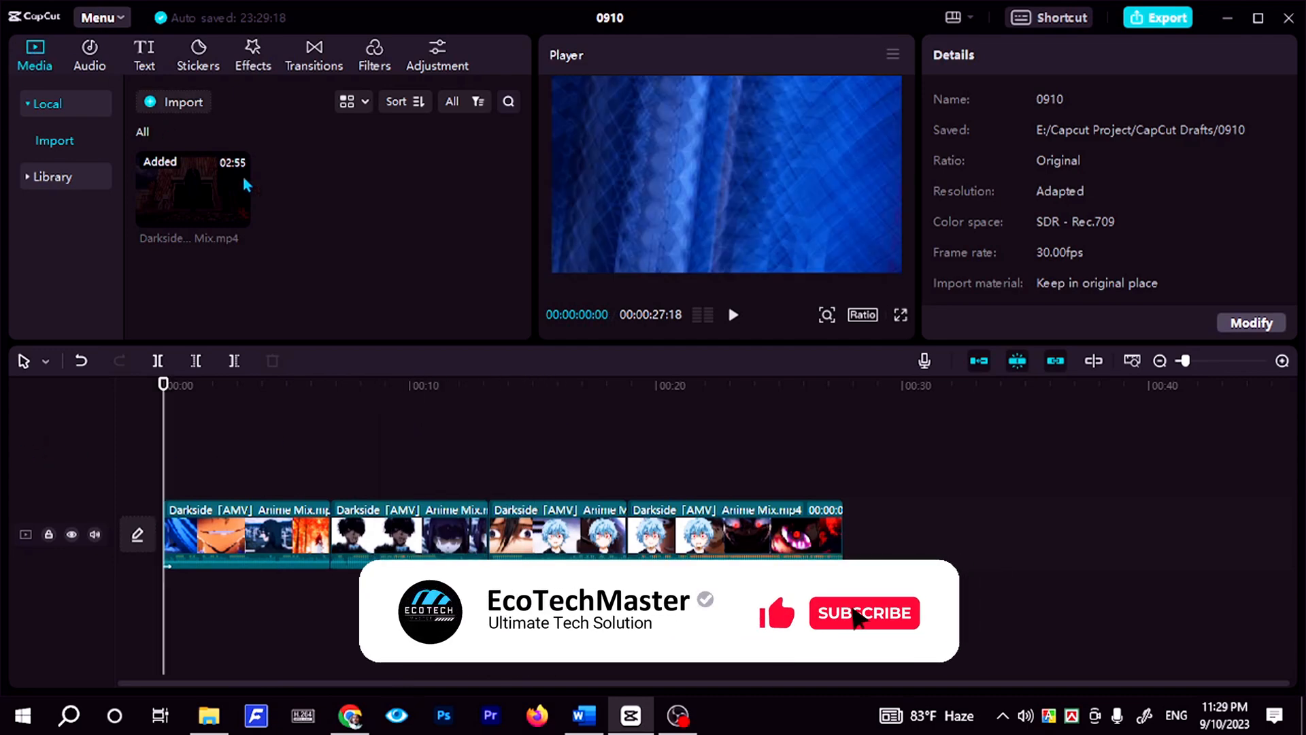
pyautogui.moveTo(239, 233)
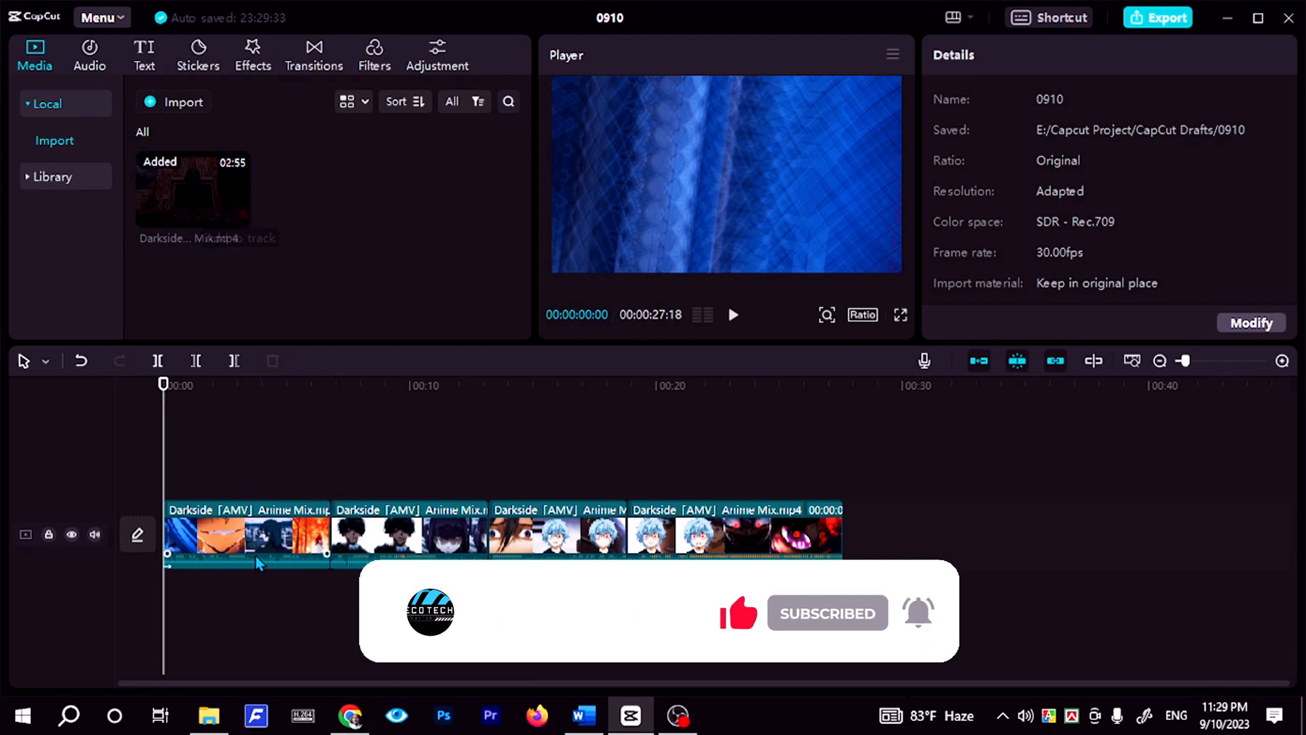
pyautogui.moveTo(166, 389); pyautogui.dragTo(341, 426)
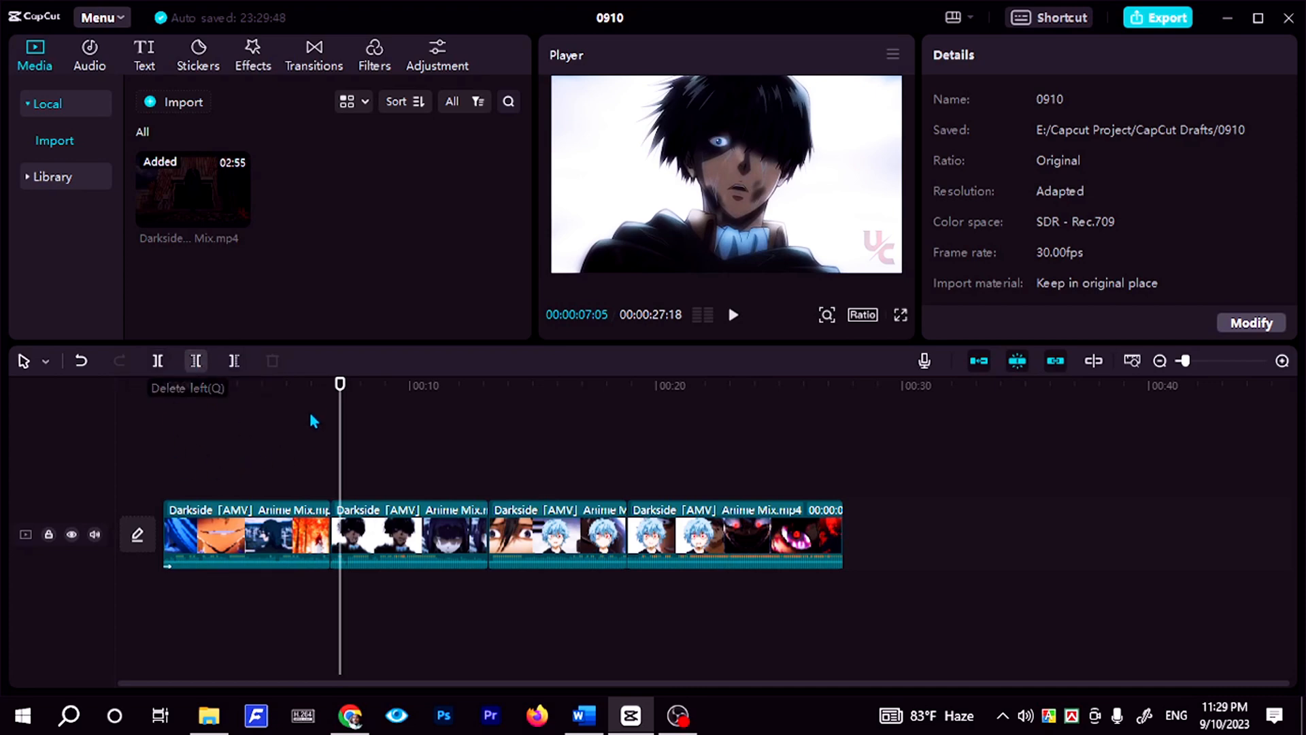
# Apply the Swing Bottom entrance animation to the first clip on the timeline.
pyautogui.moveTo(337, 393); pyautogui.dragTo(184, 449)
pyautogui.click(228, 528)
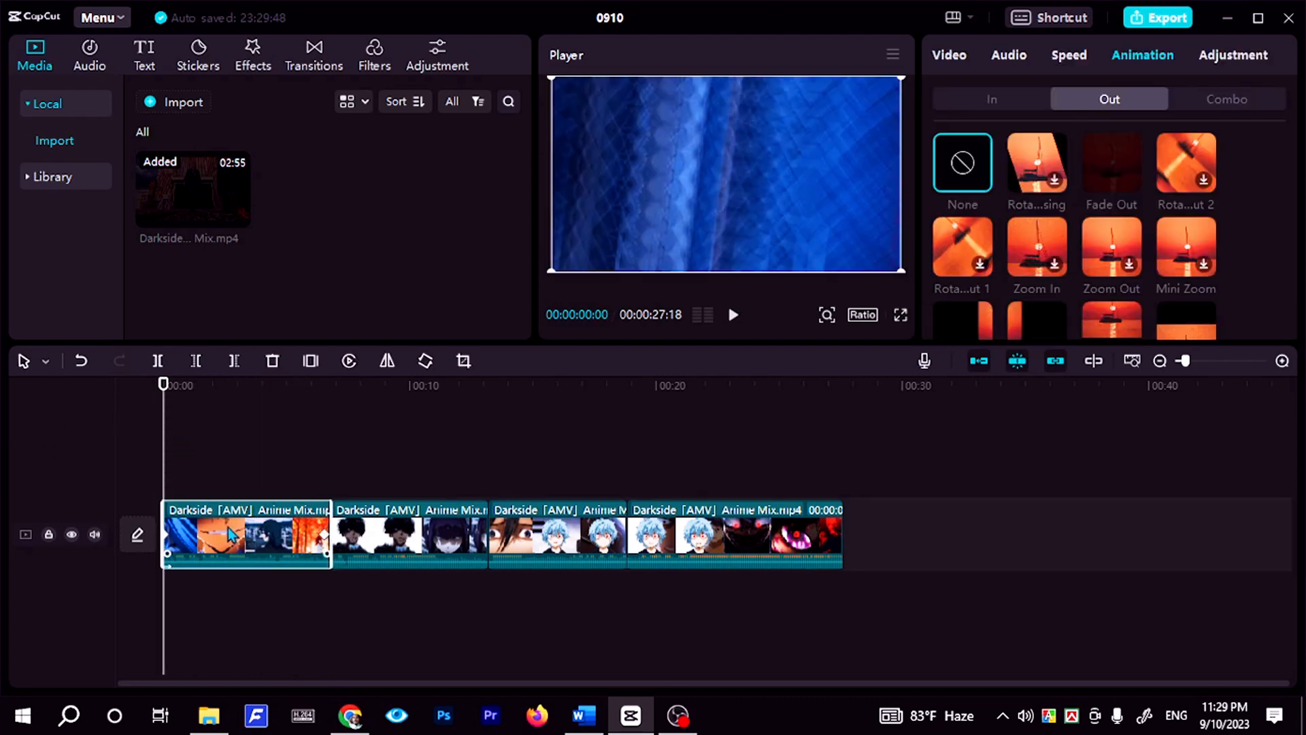
pyautogui.click(961, 55)
pyautogui.click(1149, 60)
pyautogui.click(991, 99)
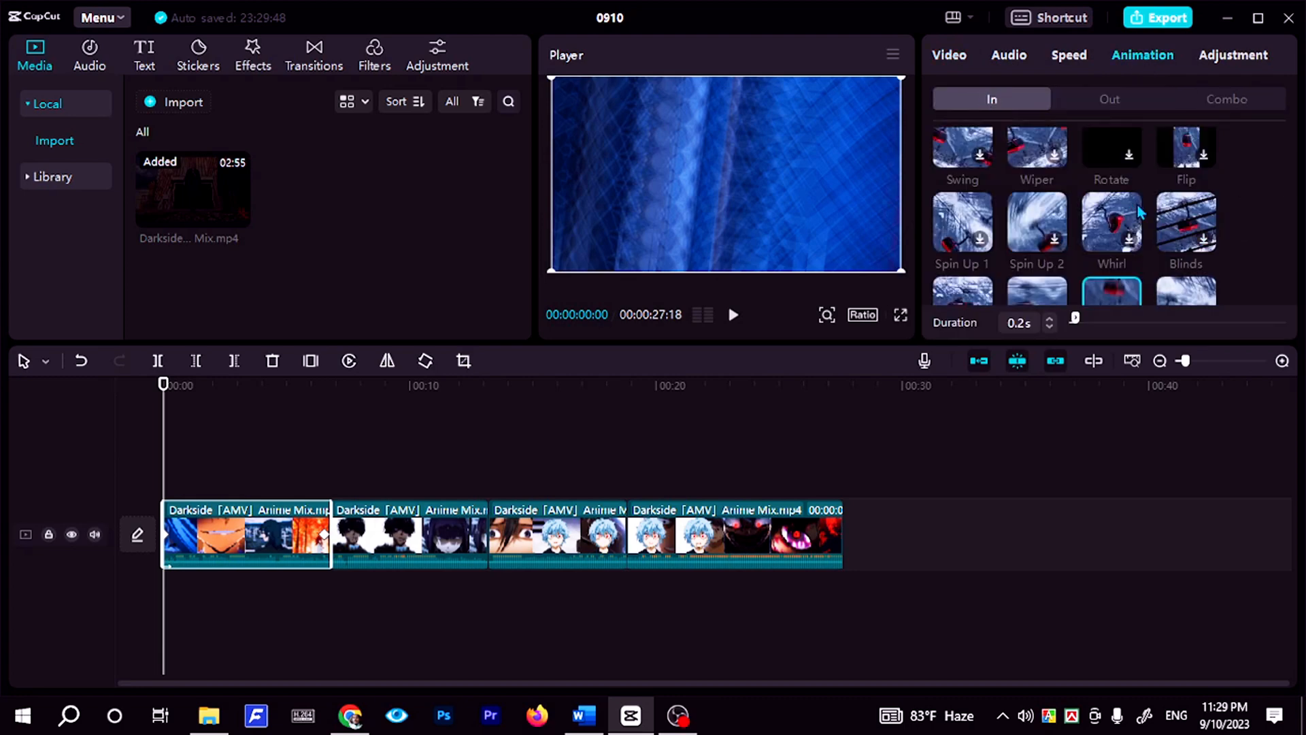
pyautogui.scroll(-1, 1142, 212)
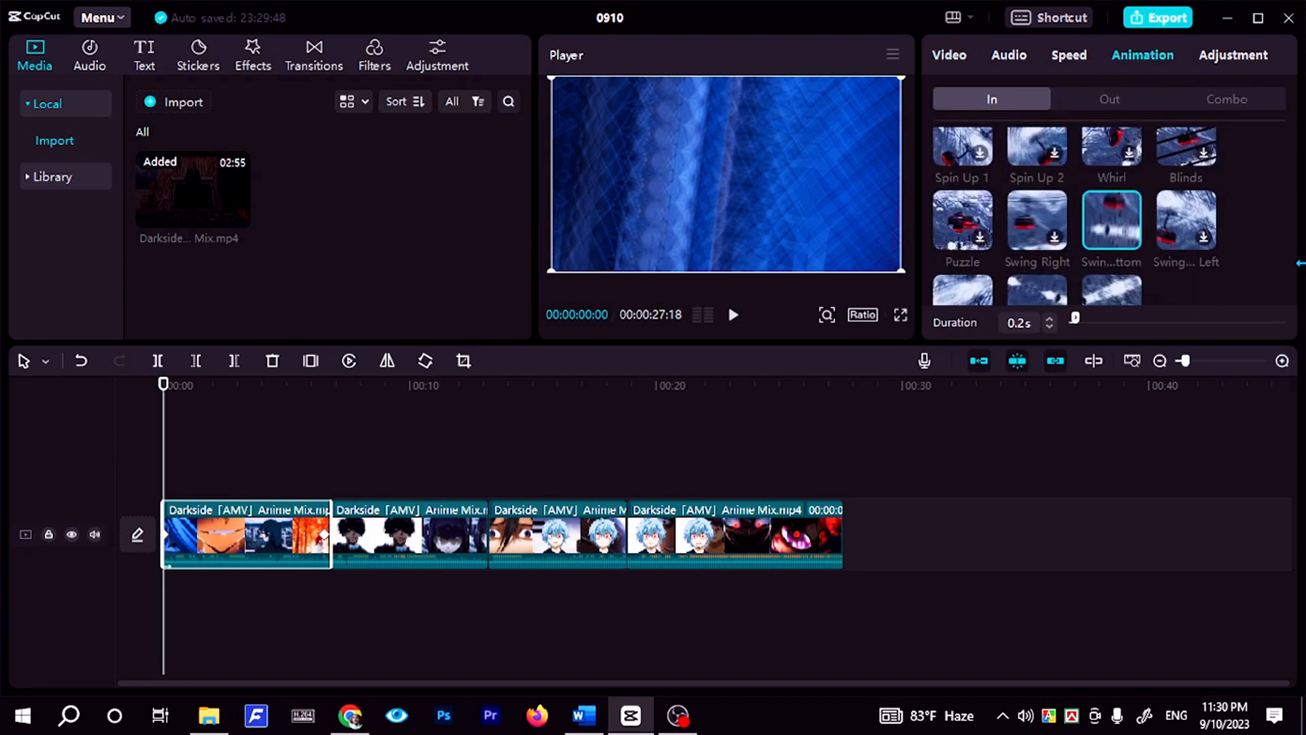
pyautogui.scroll(-1, 1294, 268)
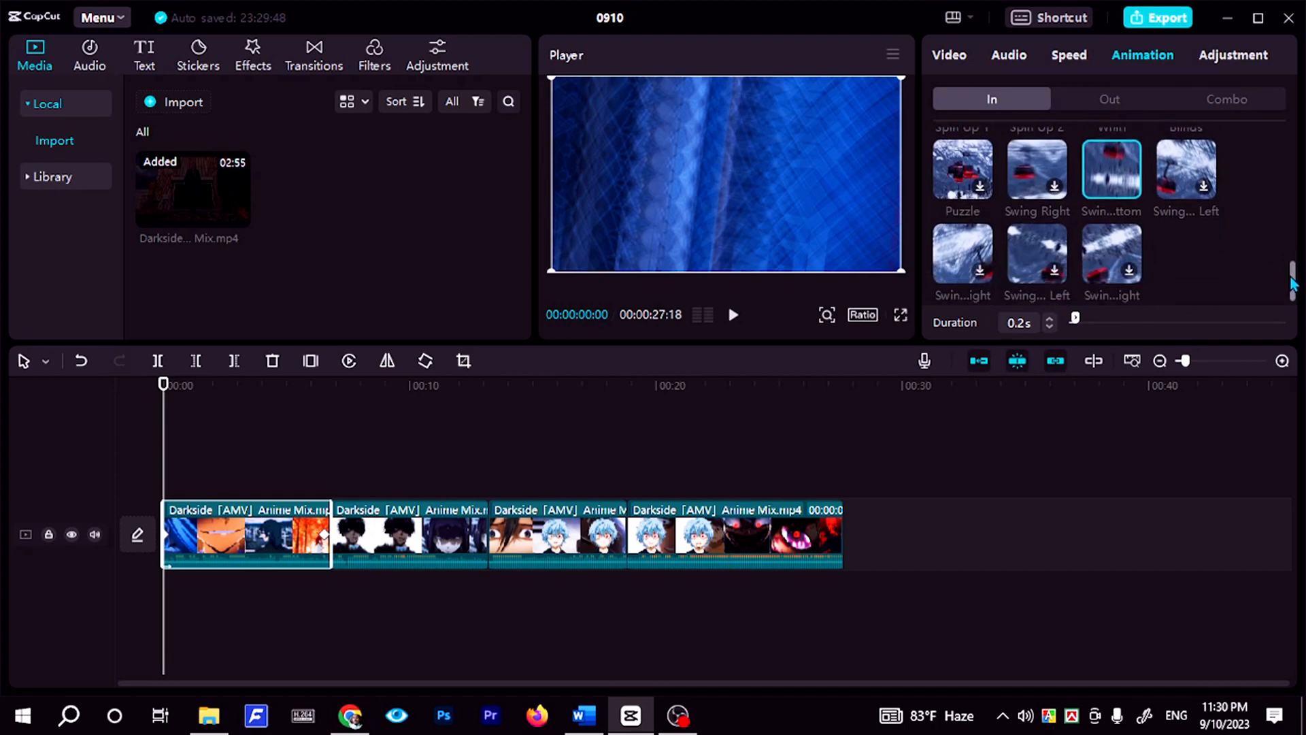
pyautogui.click(1112, 178)
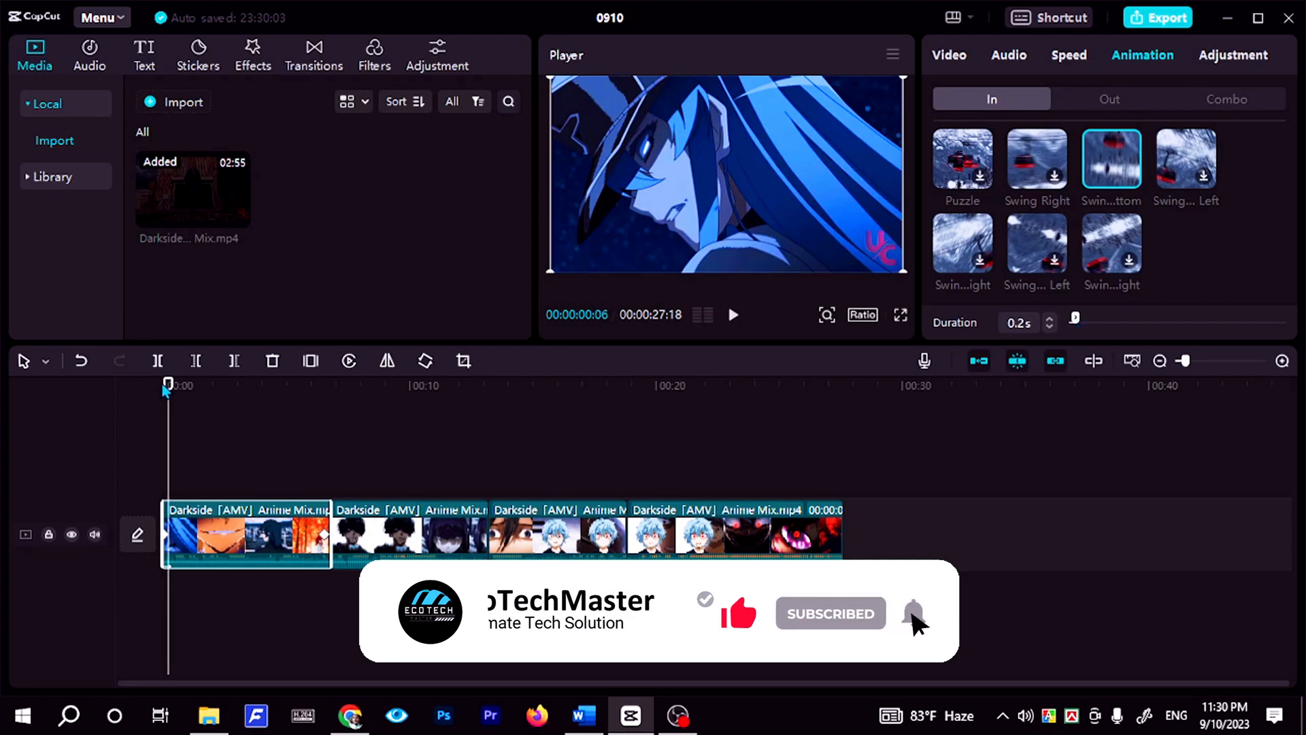
# Play back the opening of the first clip to review its entrance animation.
pyautogui.click(210, 446)
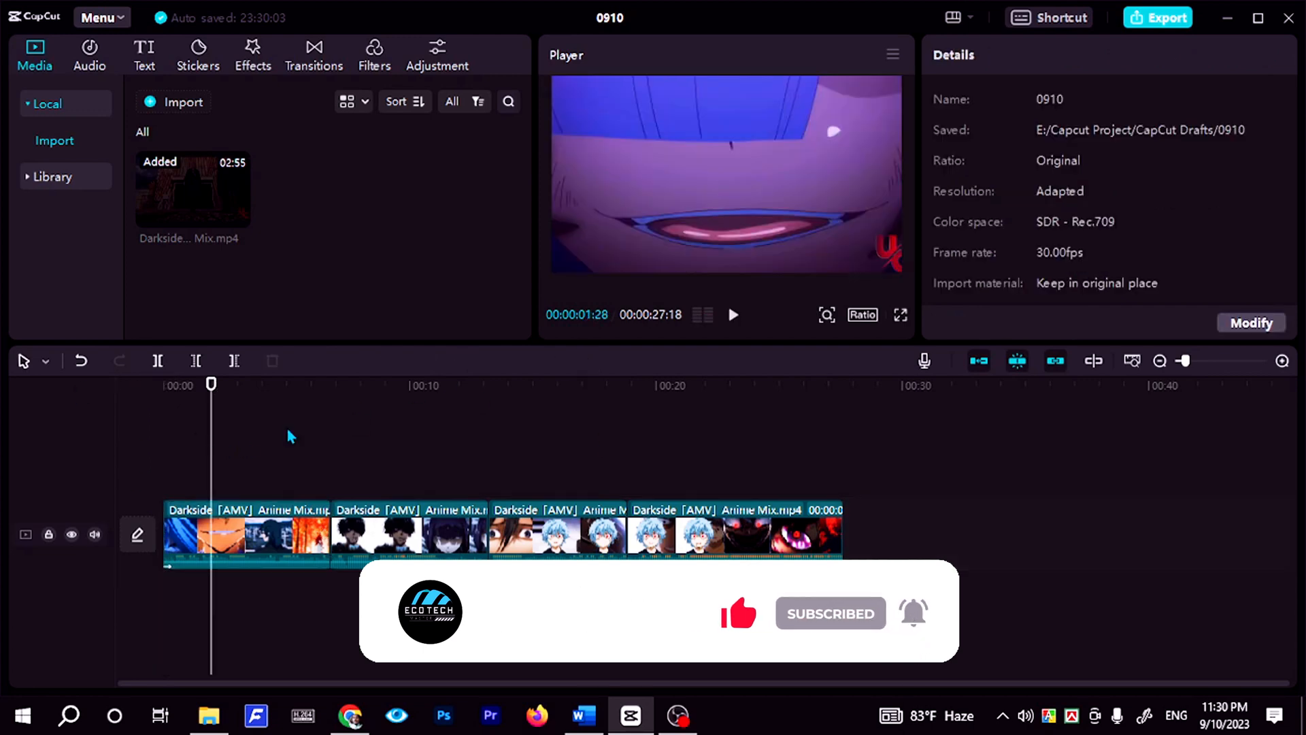
pyautogui.moveTo(227, 396); pyautogui.dragTo(3, 395)
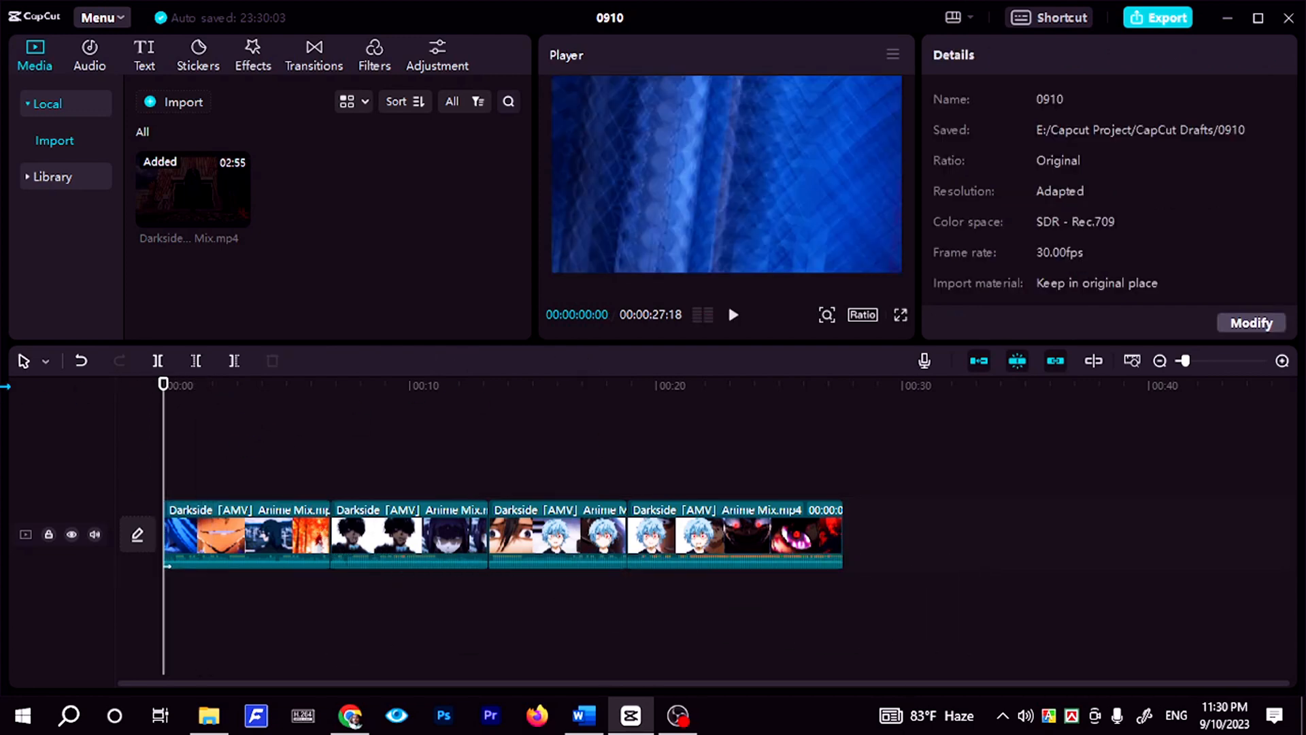
pyautogui.press('space')
pyautogui.press('space')
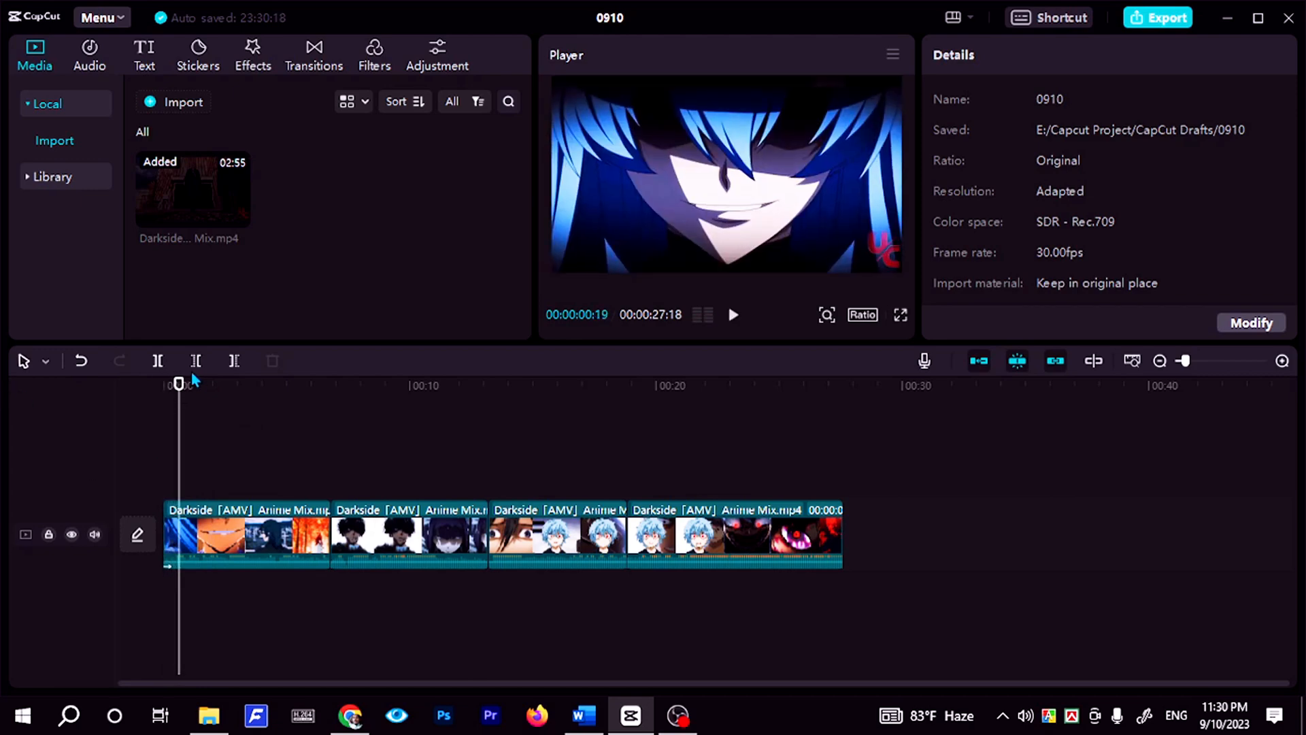
pyautogui.moveTo(180, 384); pyautogui.dragTo(82, 385)
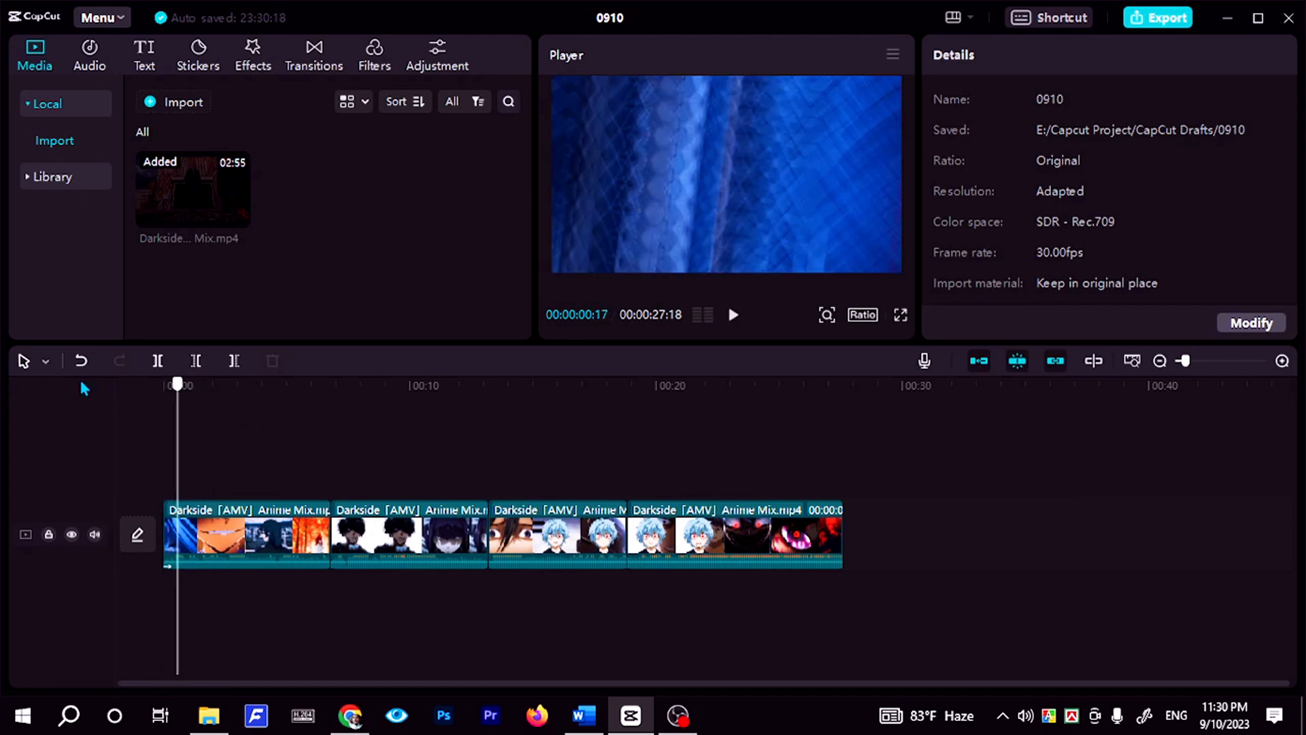
# Set the first clip's entrance animation duration to 0.5 s and preview it from the start of the timeline.
pyautogui.click(207, 545)
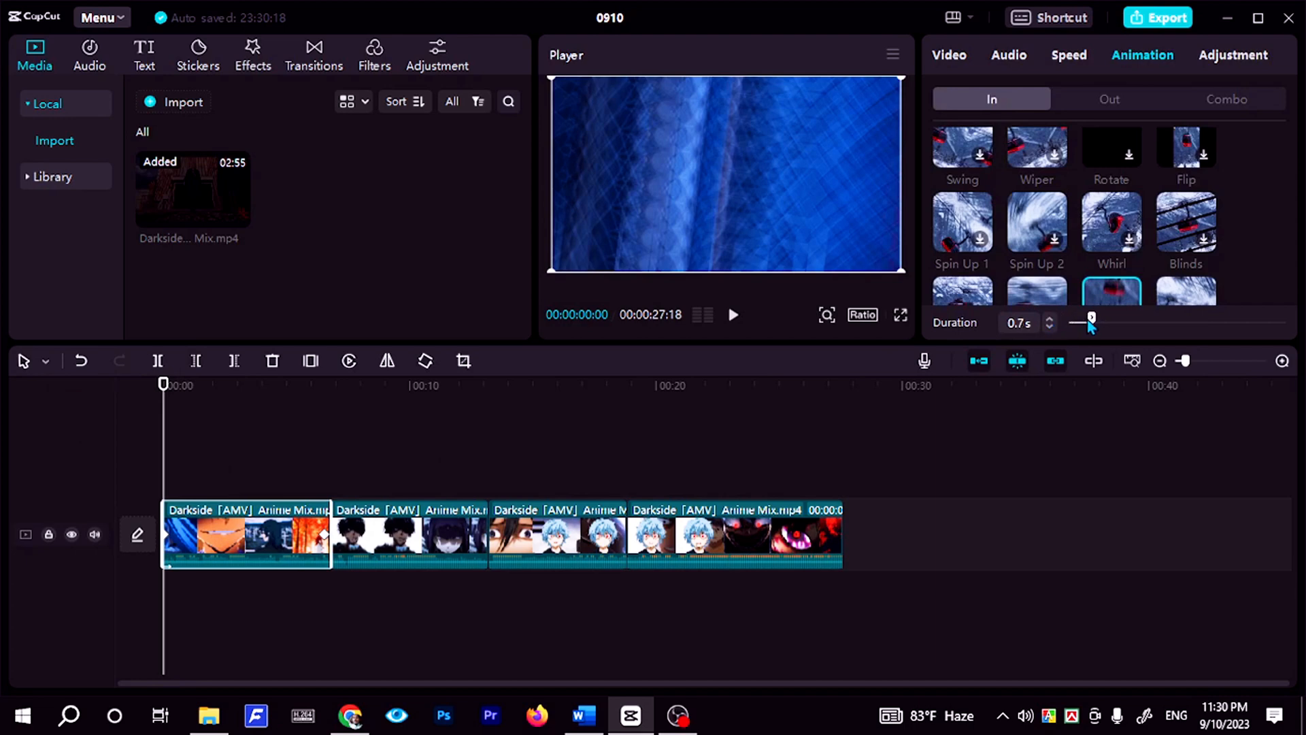
pyautogui.moveTo(1087, 321); pyautogui.dragTo(1086, 323)
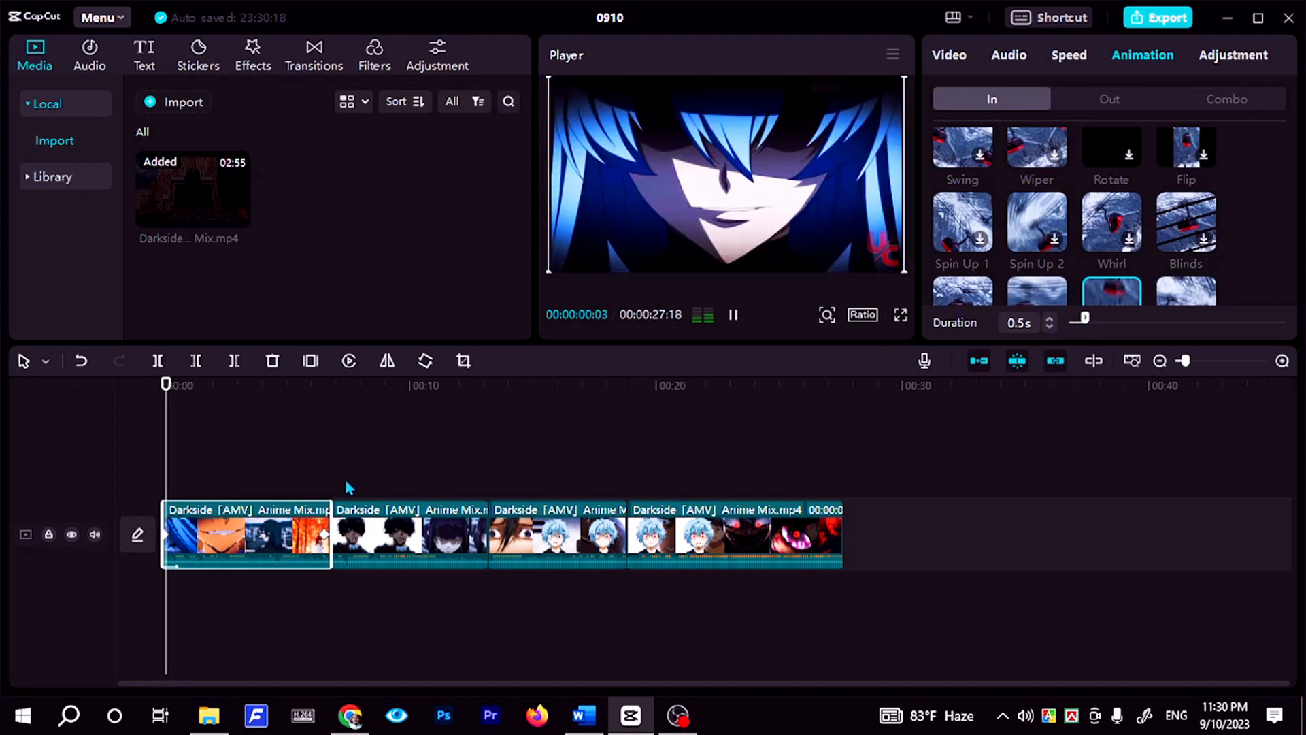
pyautogui.click(176, 411)
pyautogui.press('space')
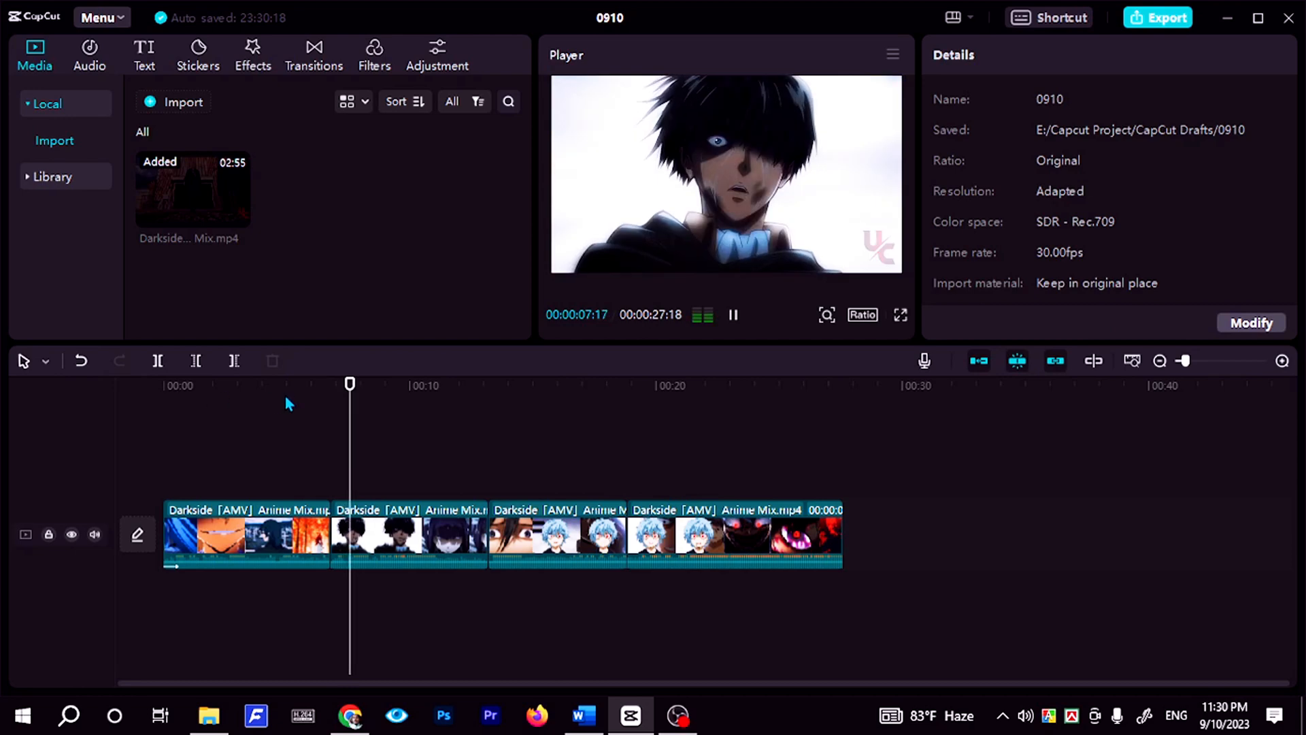
pyautogui.press('space')
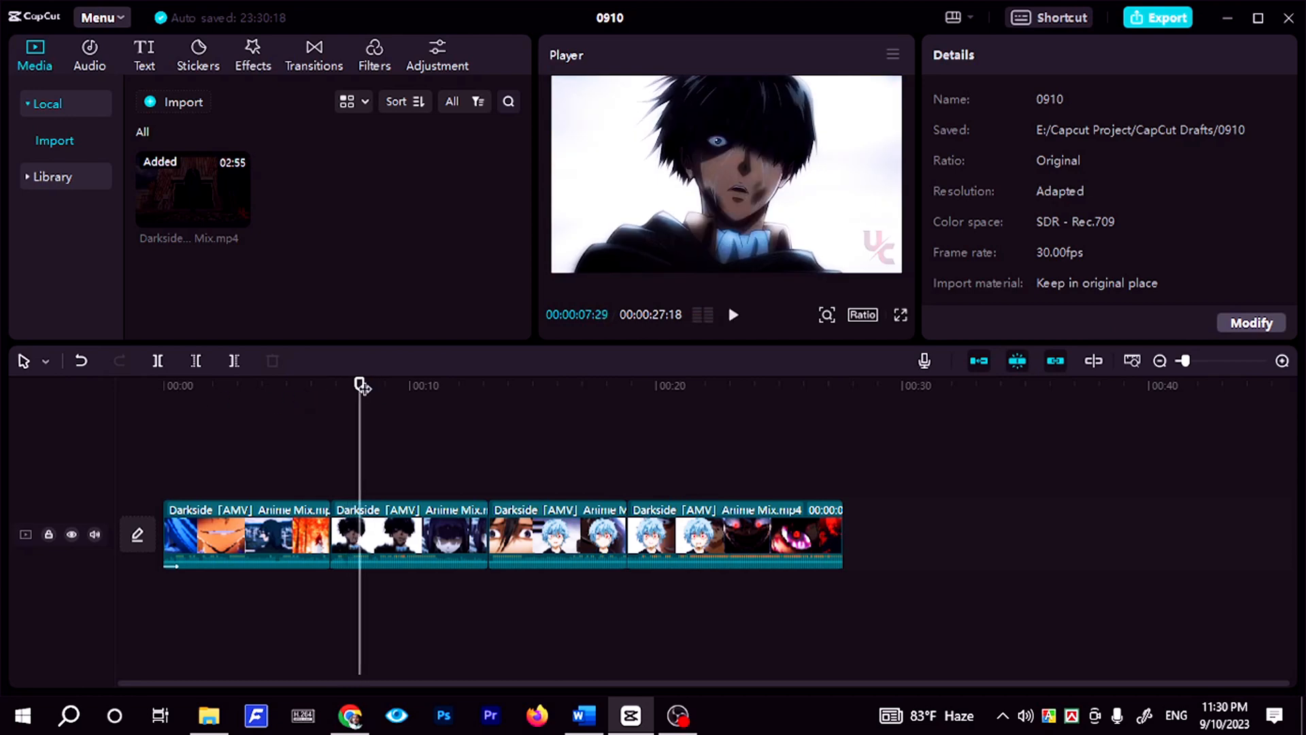
pyautogui.moveTo(362, 385); pyautogui.dragTo(6, 393)
pyautogui.press('space')
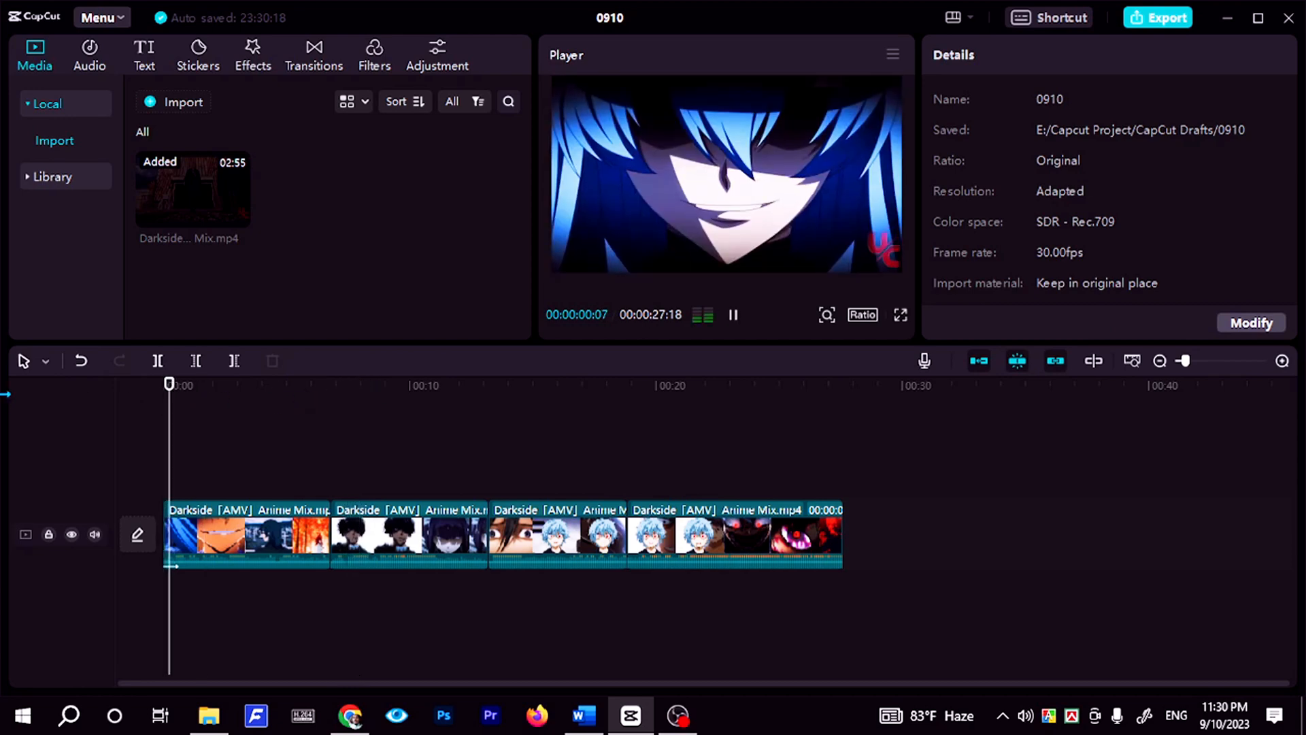
pyautogui.press('space')
pyautogui.click(214, 452)
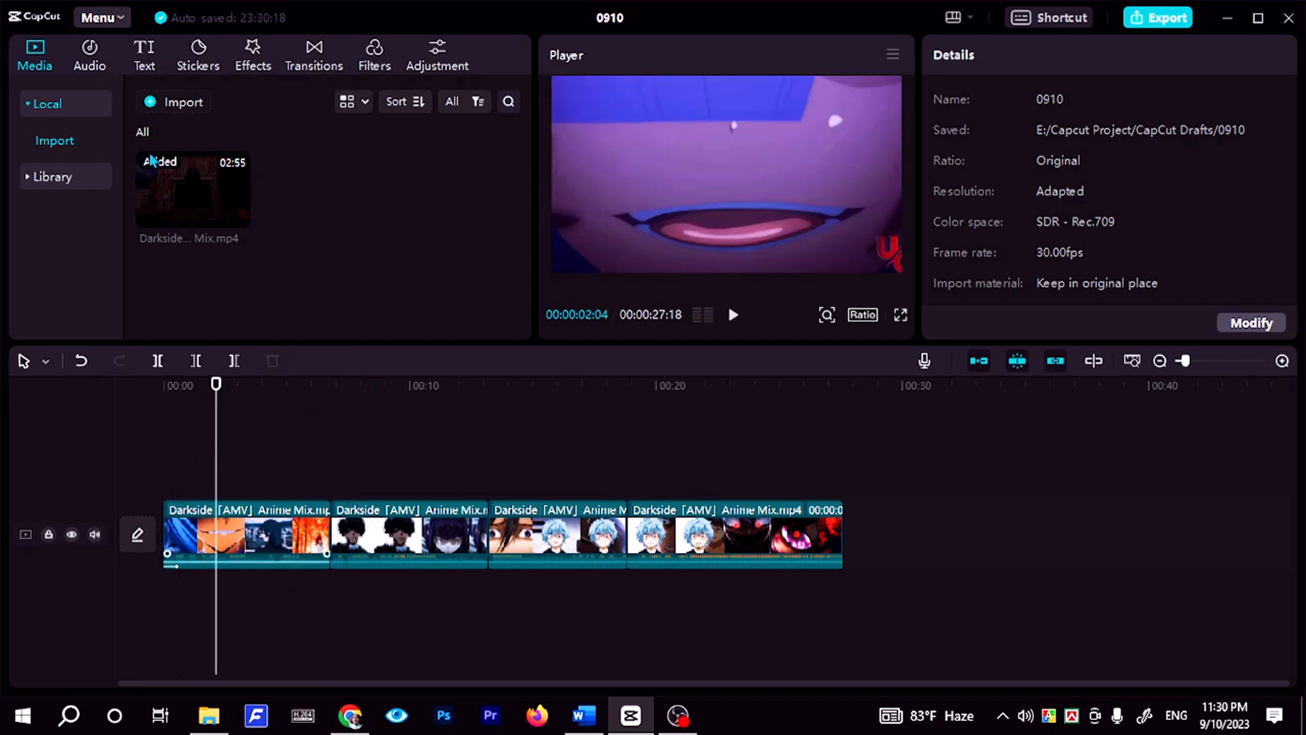
# Add the Oblique Blur video effect from the Opening & closing category and place it at the start of the timeline.
pyautogui.click(253, 55)
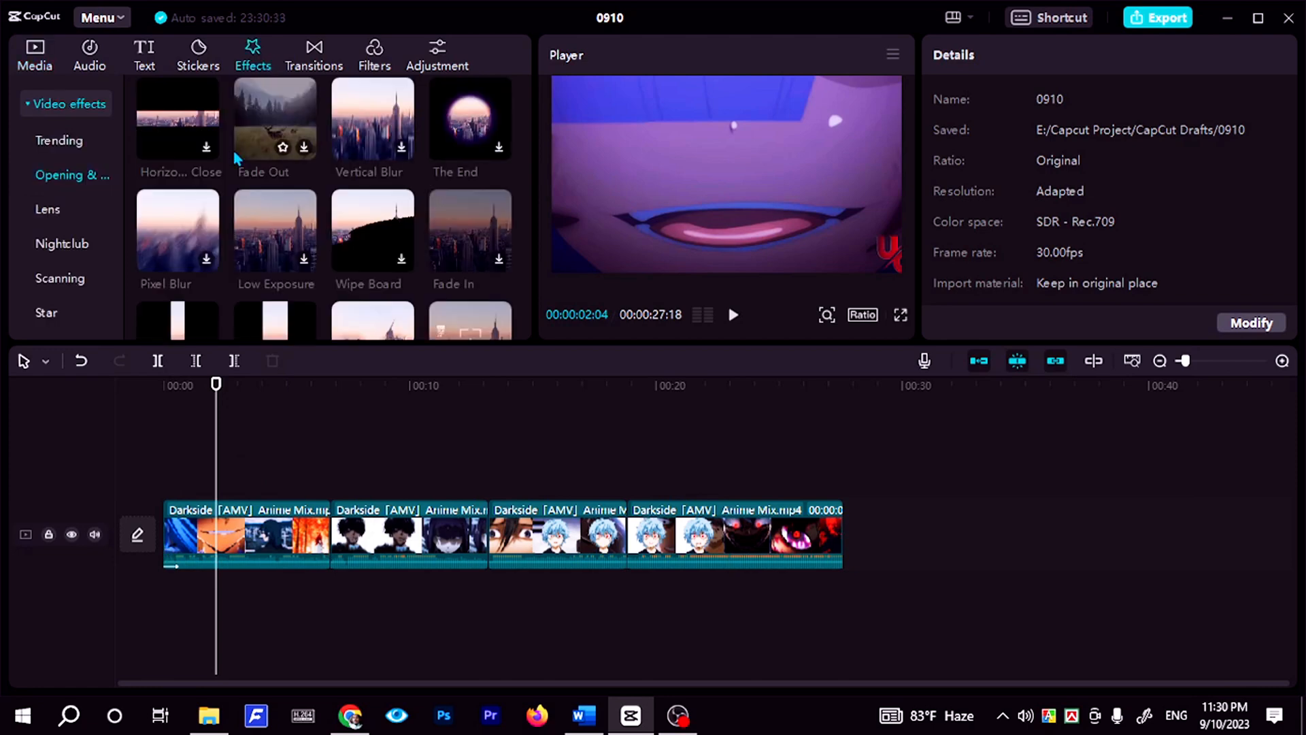
pyautogui.click(61, 179)
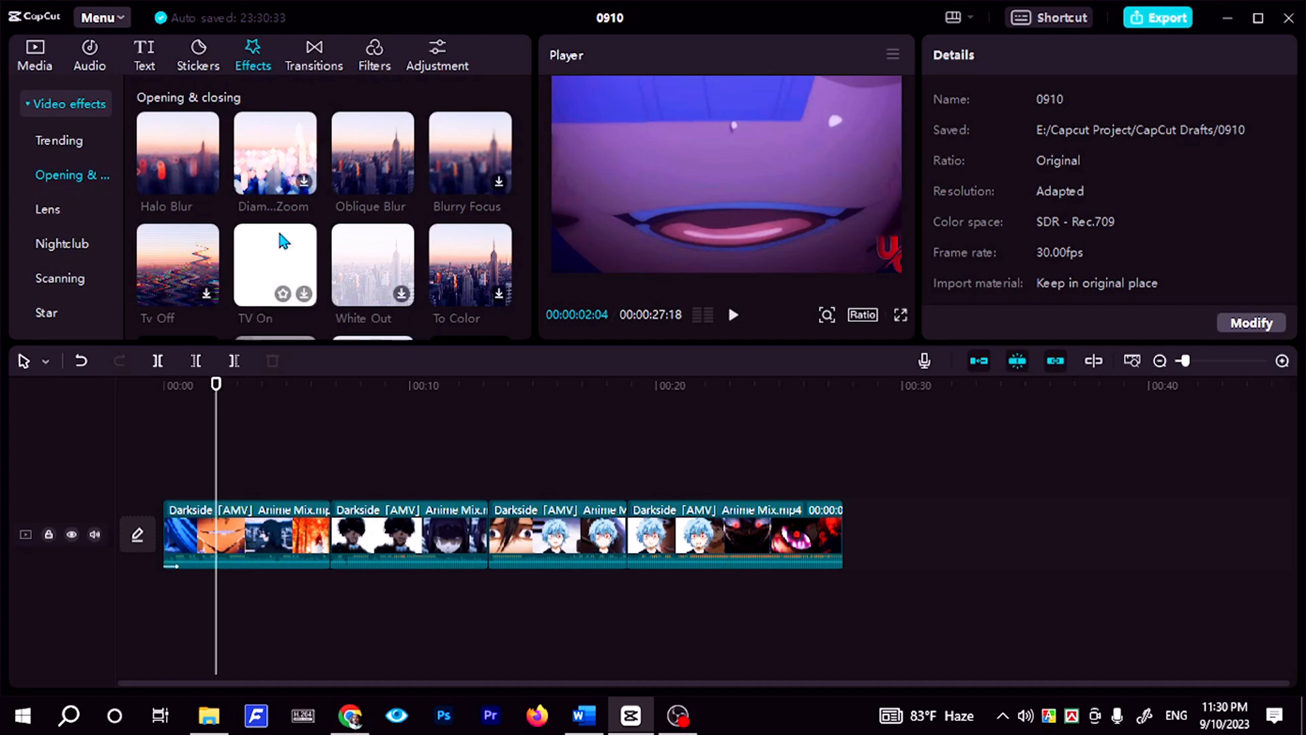
pyautogui.scroll(-1, 283, 245)
pyautogui.scroll(-1, 285, 240)
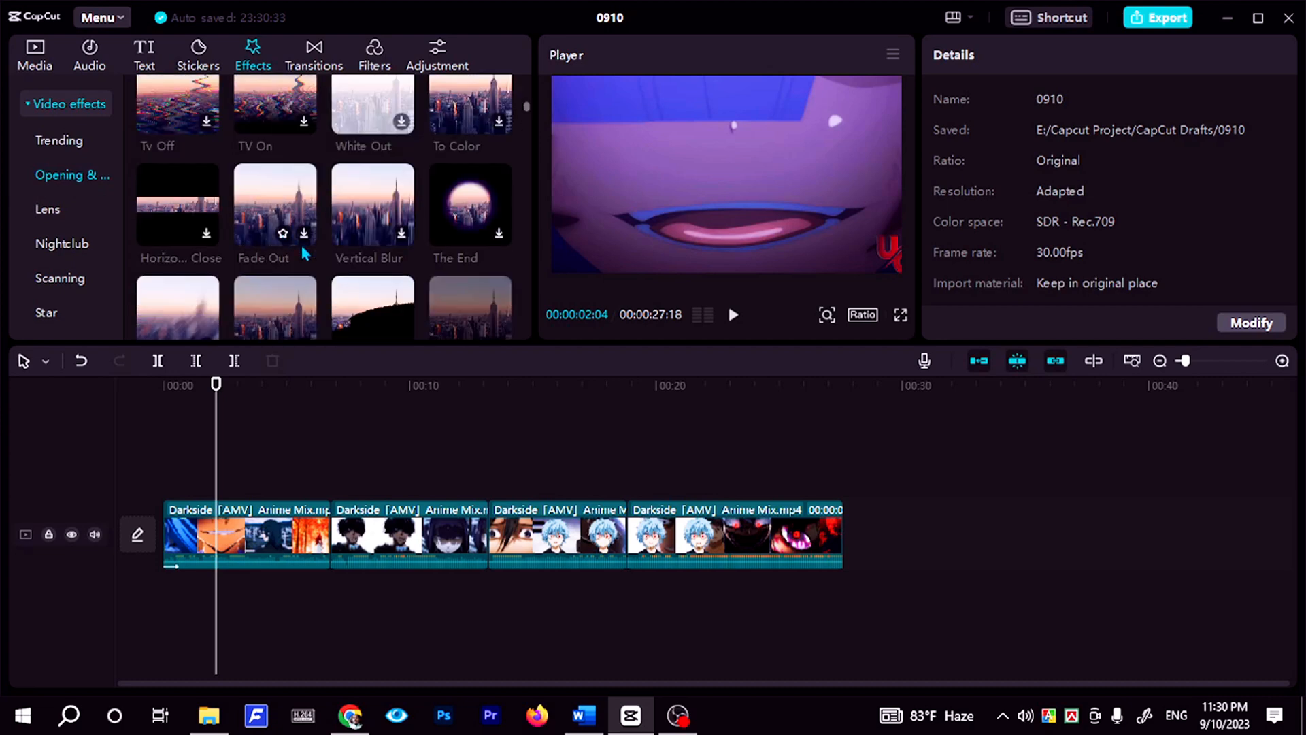
pyautogui.scroll(-1, 305, 254)
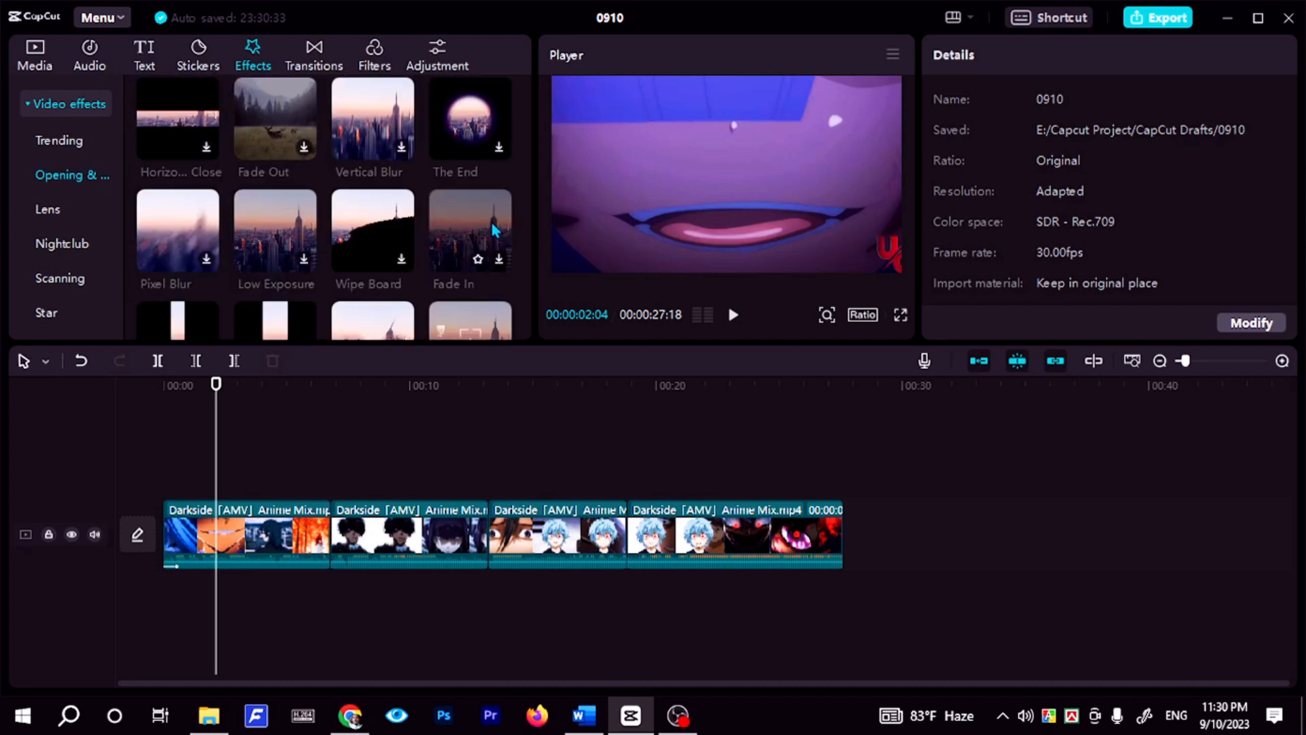
pyautogui.scroll(-1, 491, 232)
pyautogui.scroll(-1, 447, 238)
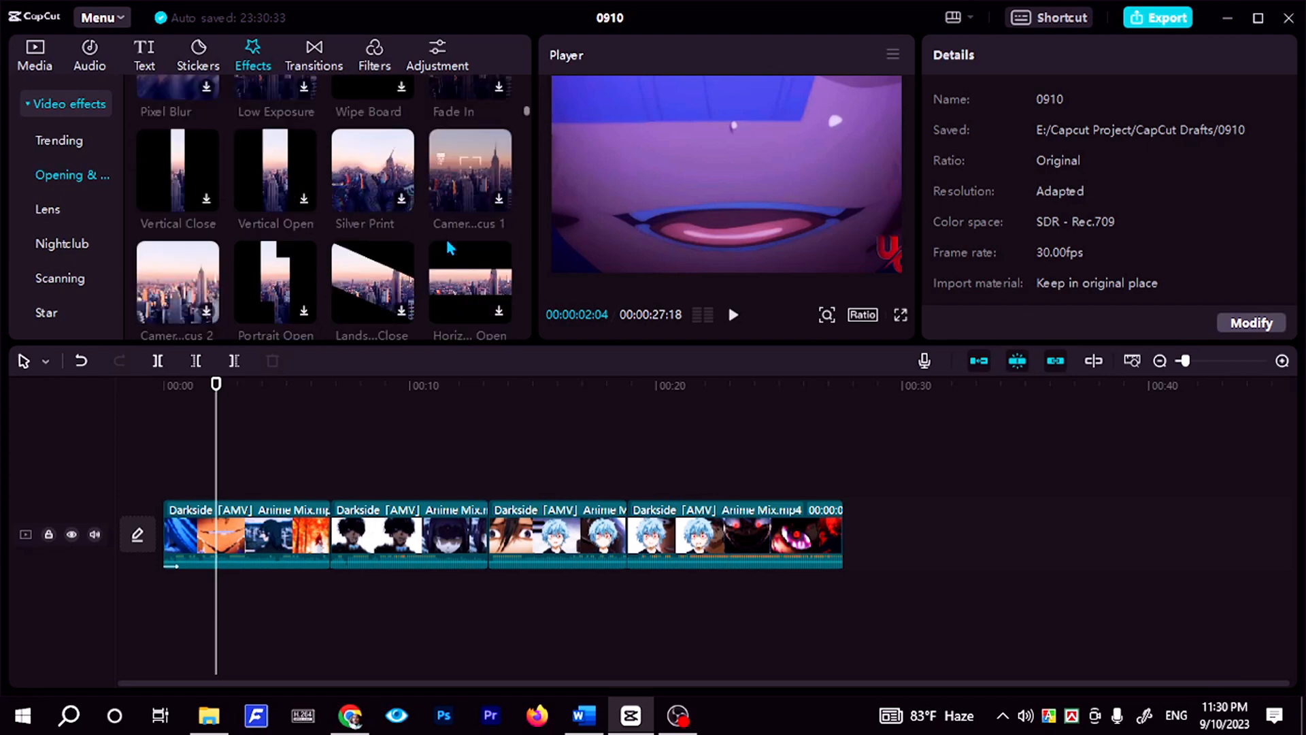
pyautogui.scroll(-2, 447, 238)
pyautogui.scroll(3, 446, 238)
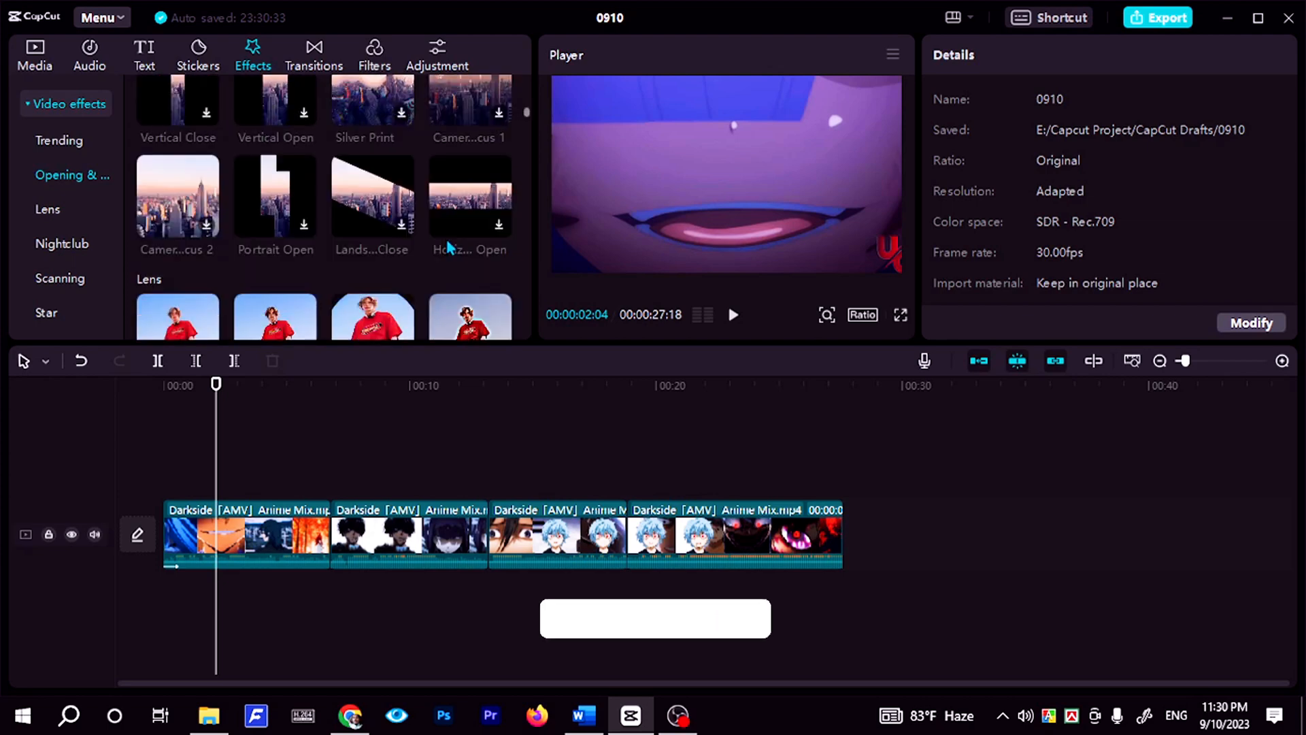
pyautogui.scroll(3, 447, 243)
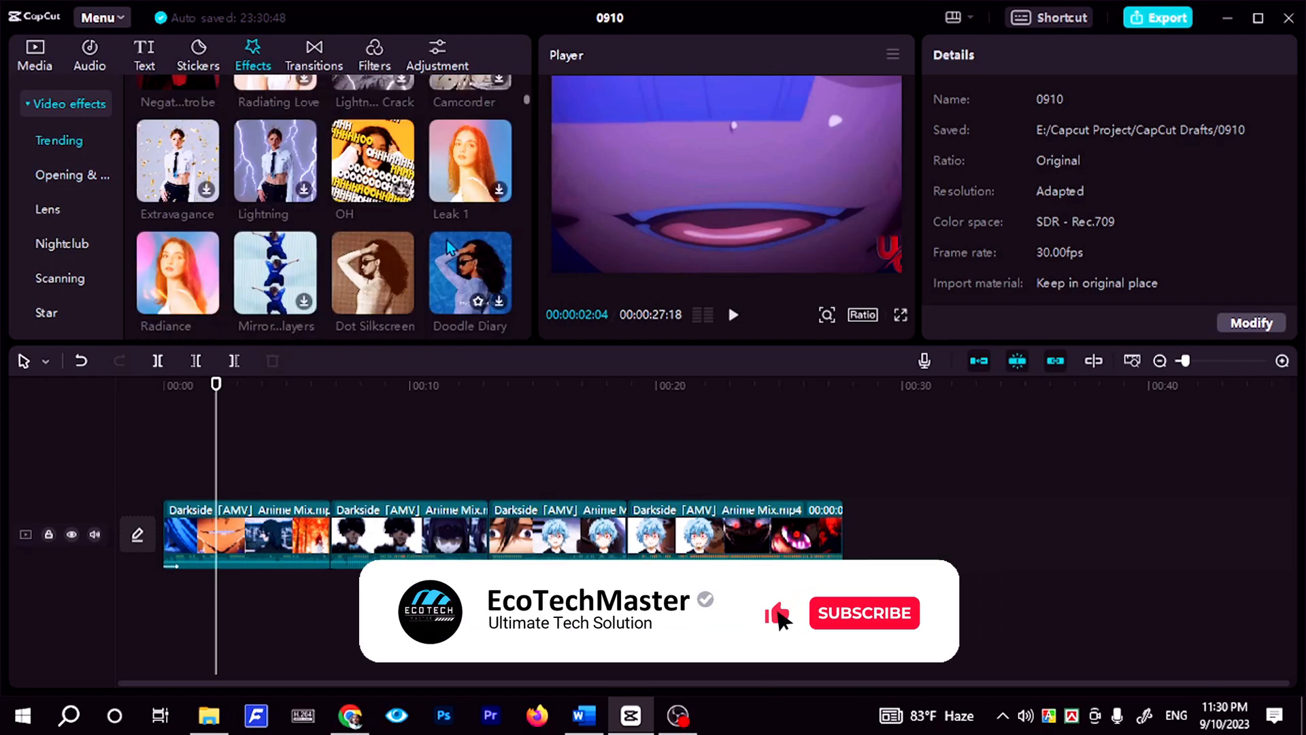
pyautogui.scroll(-2, 447, 240)
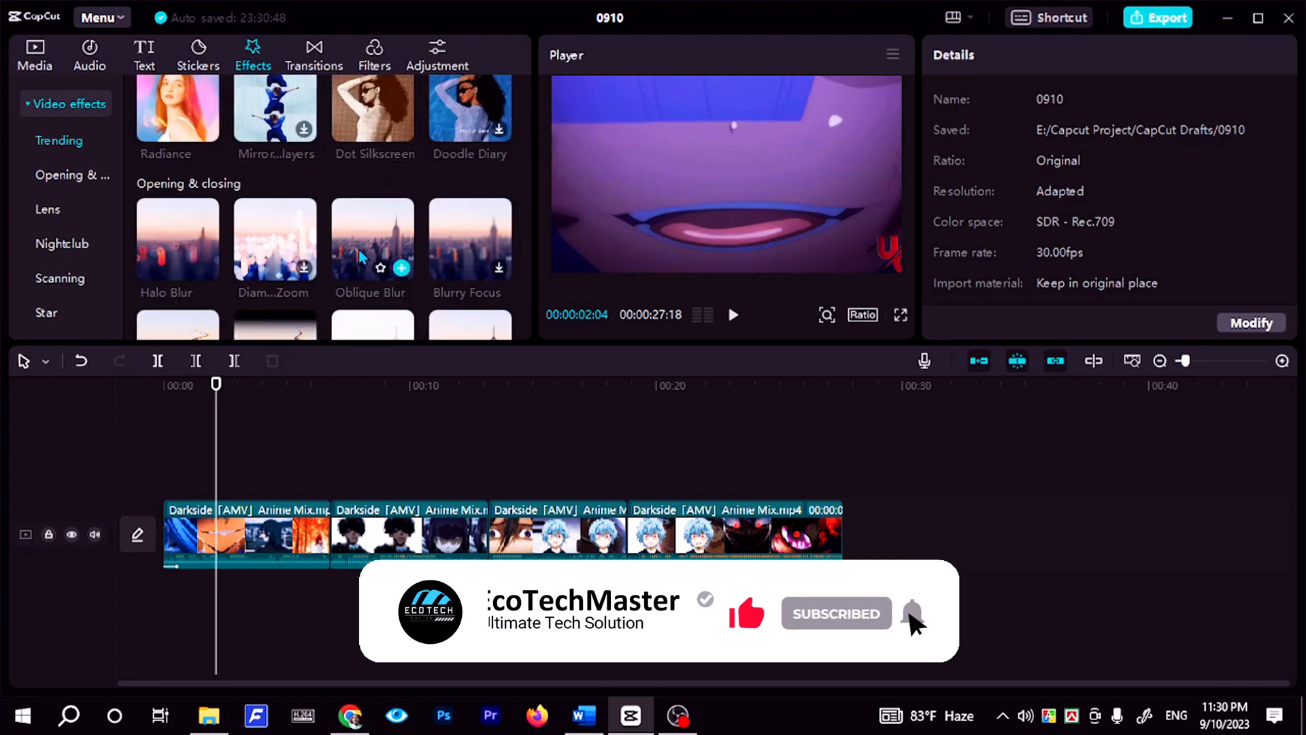
pyautogui.click(402, 268)
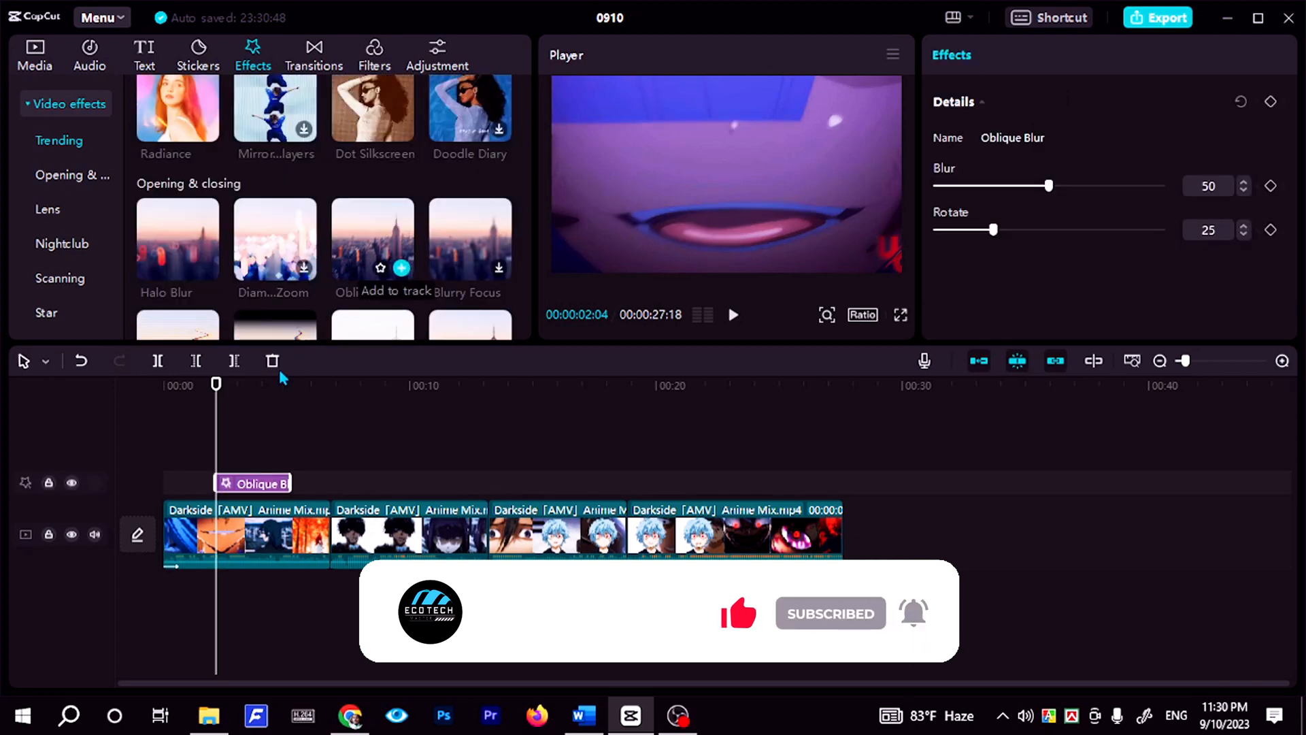
pyautogui.moveTo(239, 476); pyautogui.dragTo(134, 501)
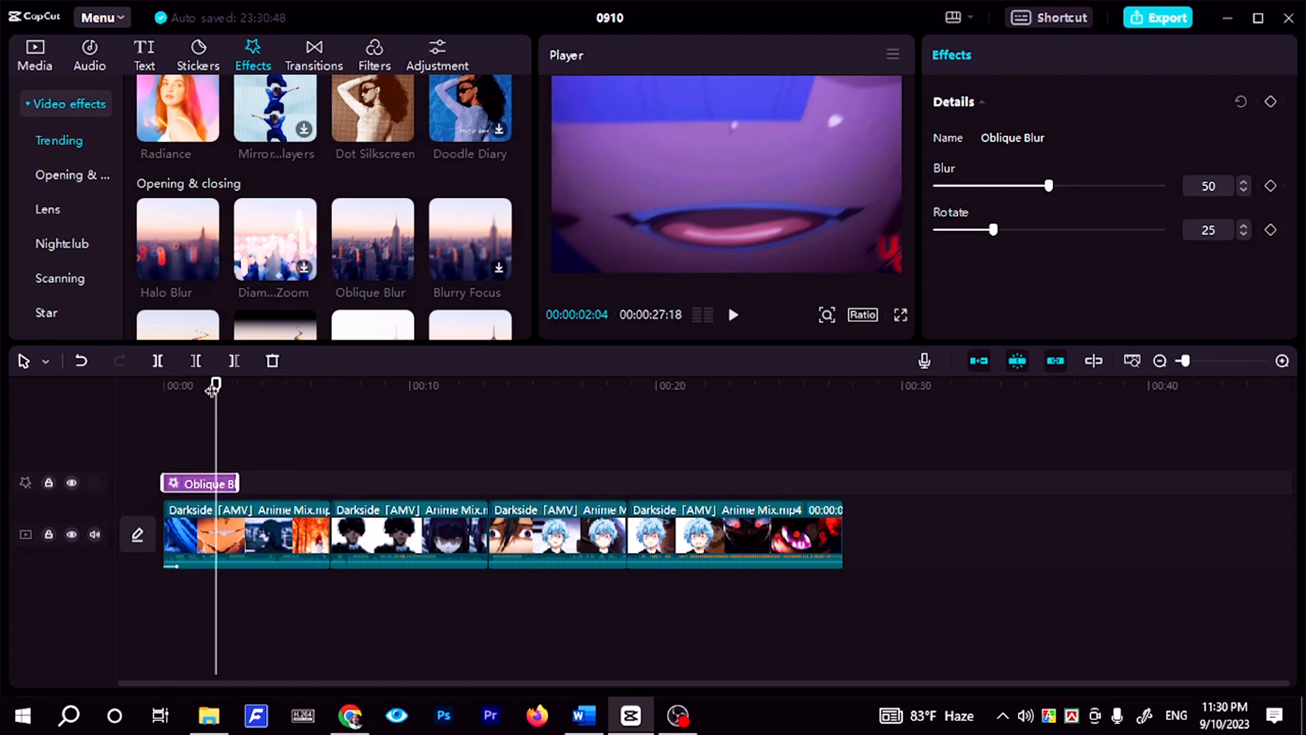
# Keyframe the Oblique Blur effect at 00:00:00:00 with Blur 100 and Rotate 73.
pyautogui.moveTo(213, 386); pyautogui.dragTo(4, 389)
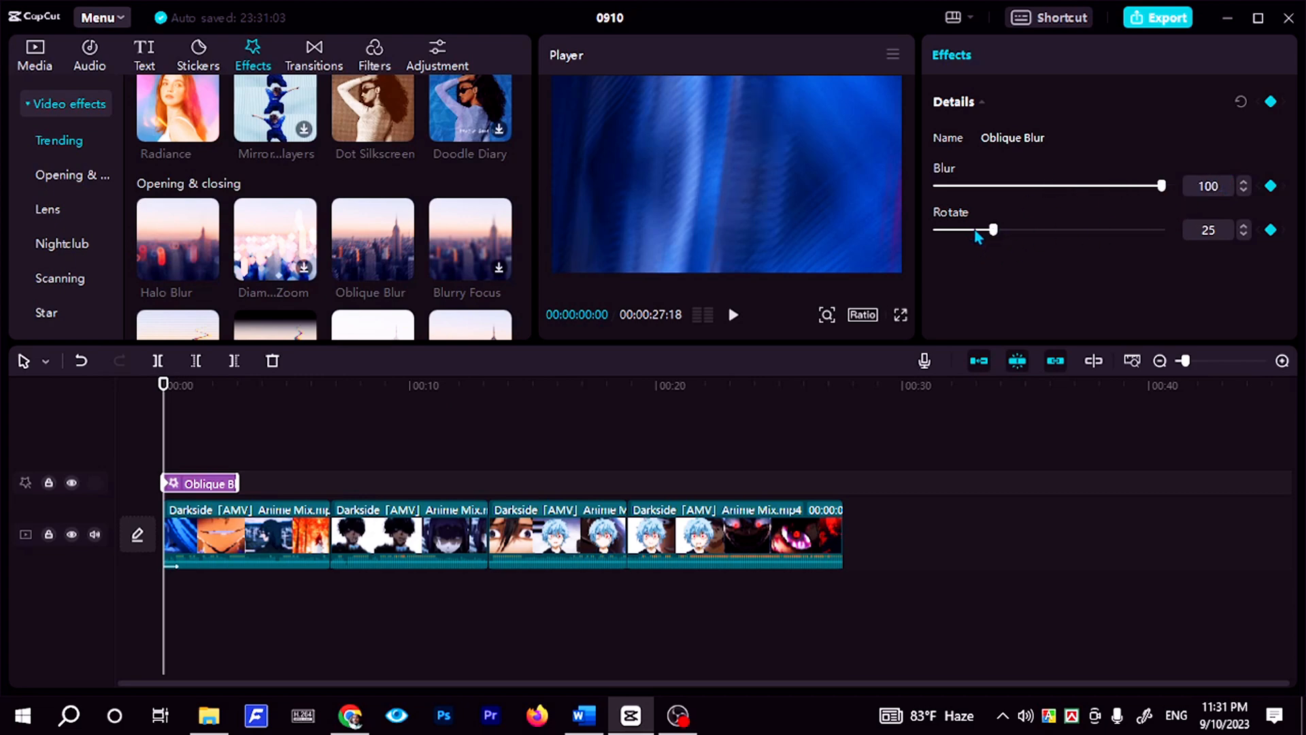
pyautogui.click(1105, 231)
# Keyframe the Oblique Blur effect at 00:00:02:22 with Rotate 0 and Blur at its minimum, and preview it from the start.
pyautogui.moveTo(163, 385); pyautogui.dragTo(217, 386)
pyautogui.moveTo(240, 477)
pyautogui.mouseDown()
pyautogui.moveTo(250, 482)
pyautogui.moveTo(237, 483)
pyautogui.mouseUp()
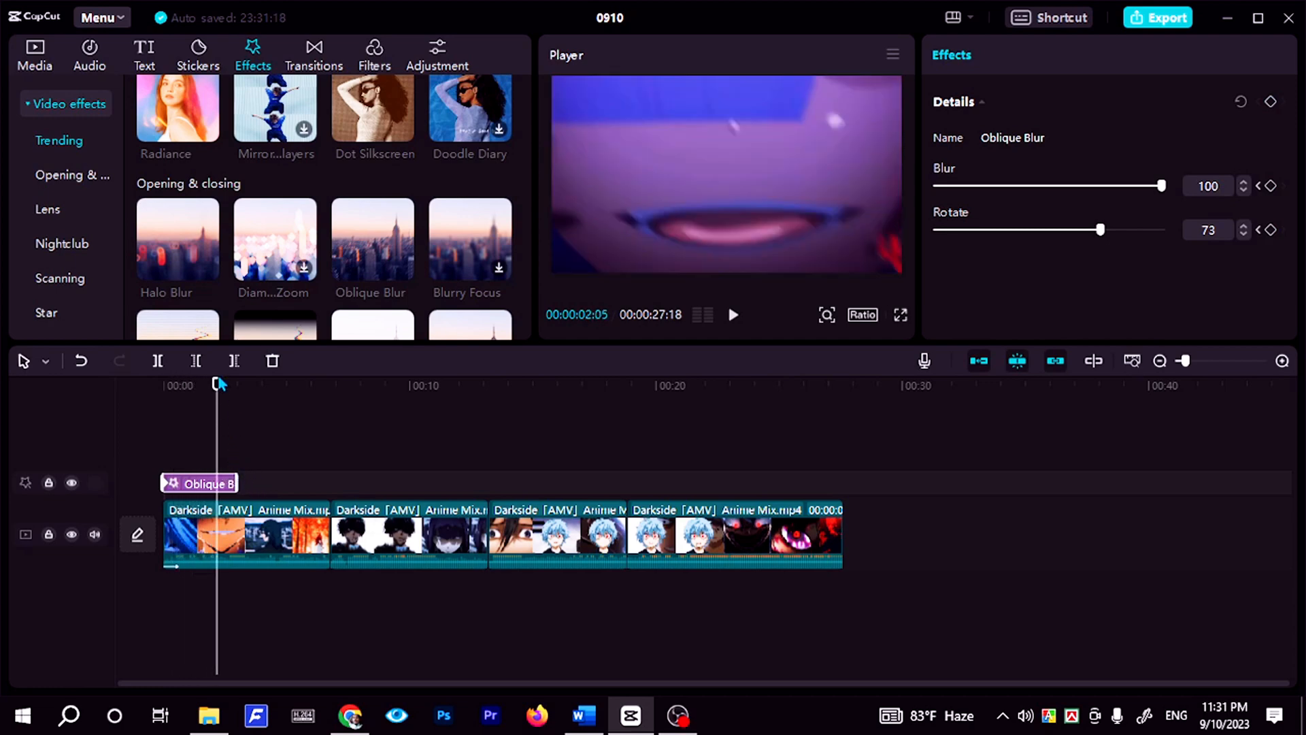
pyautogui.moveTo(219, 385); pyautogui.dragTo(231, 391)
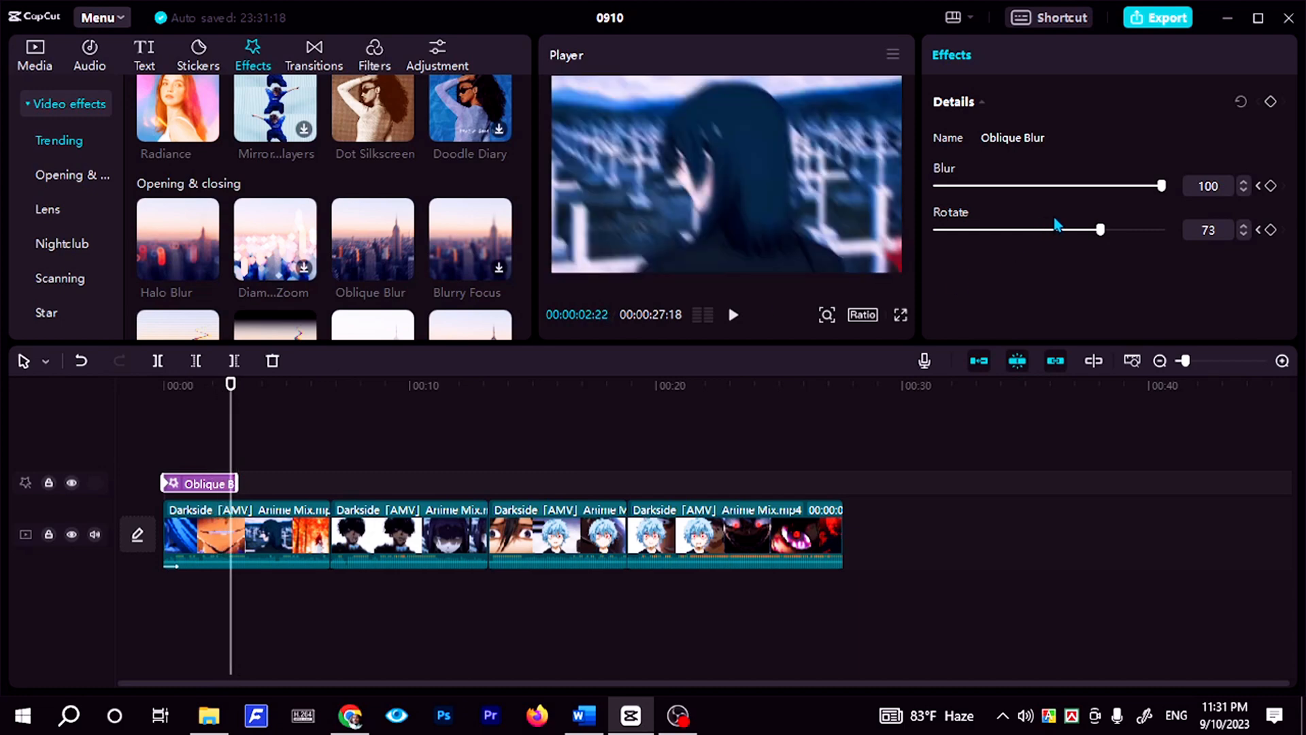
pyautogui.moveTo(1103, 233); pyautogui.dragTo(932, 232)
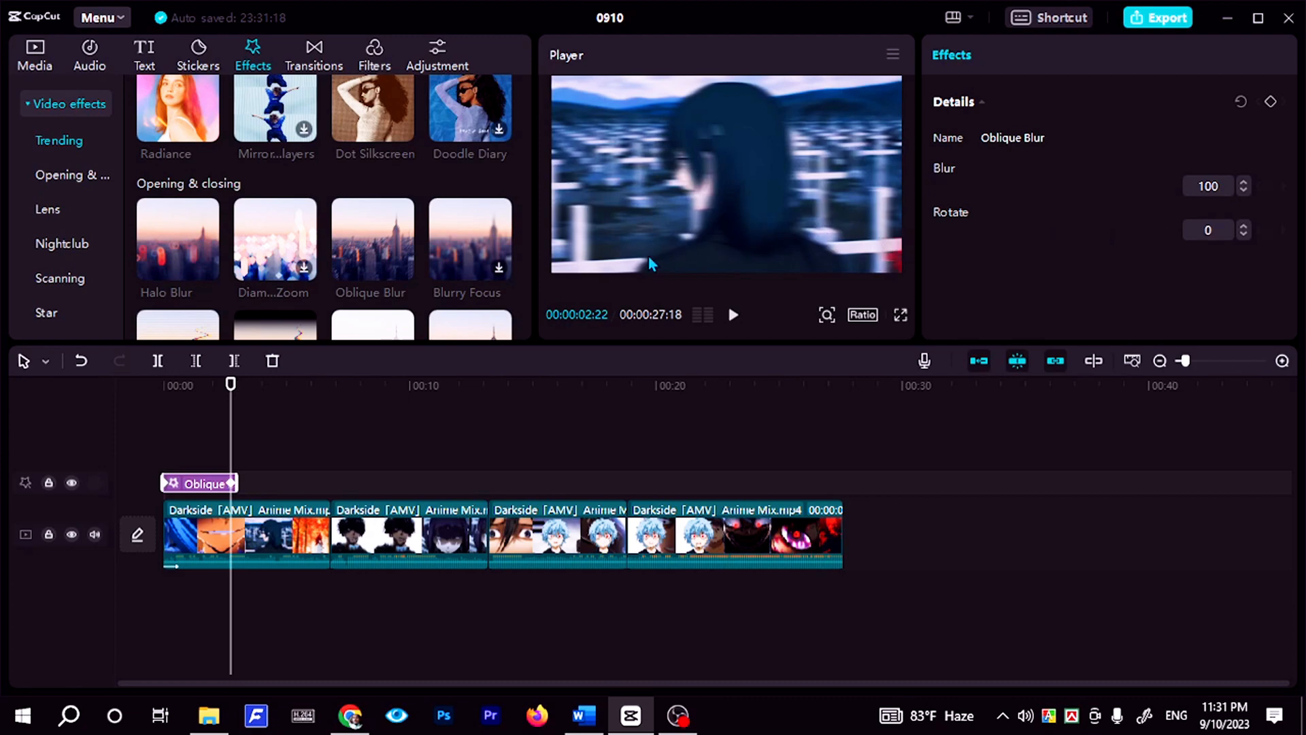
pyautogui.moveTo(1163, 190); pyautogui.dragTo(730, 211)
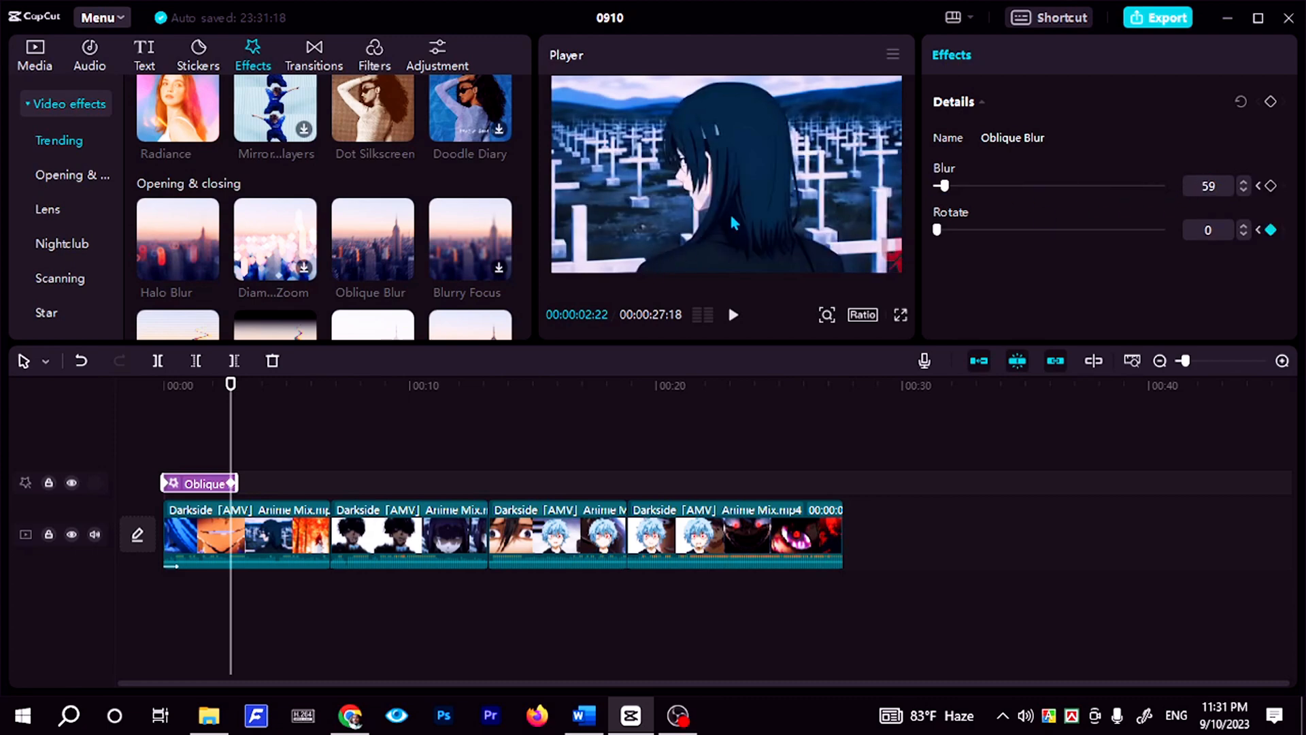
pyautogui.moveTo(231, 387); pyautogui.dragTo(163, 408)
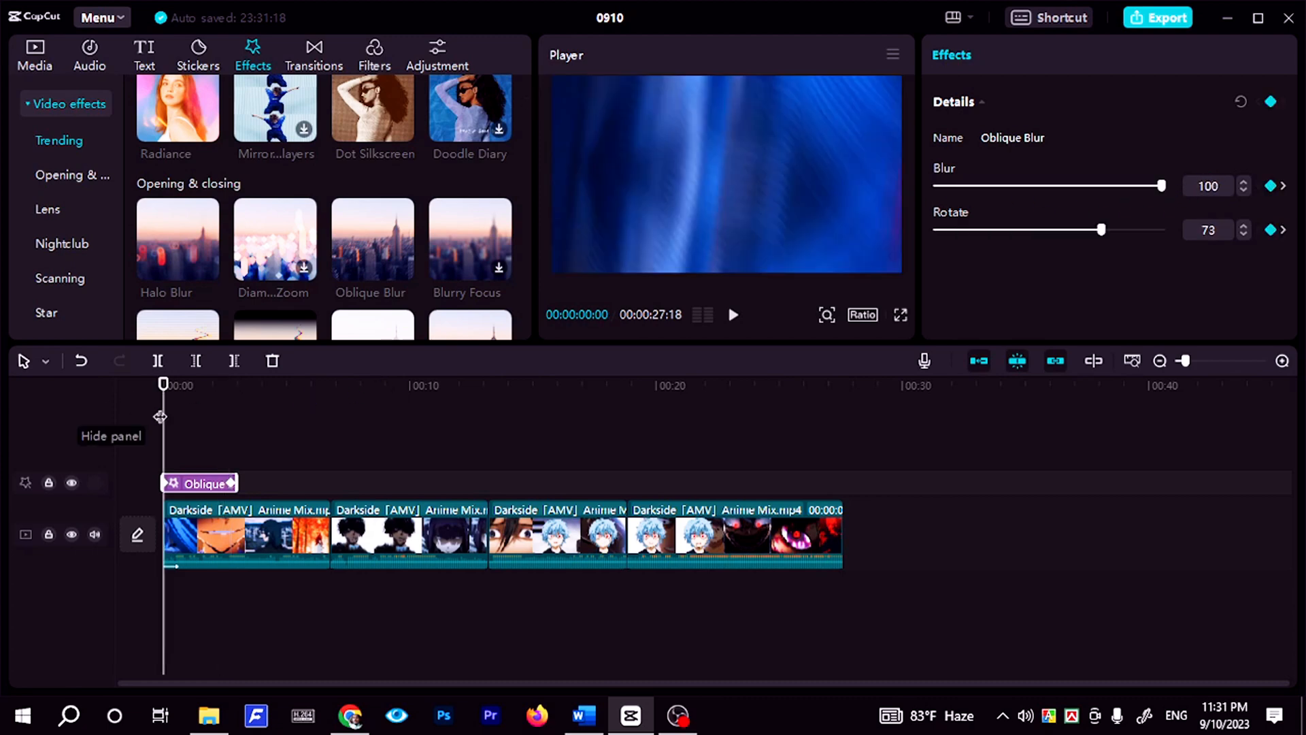
pyautogui.press('space')
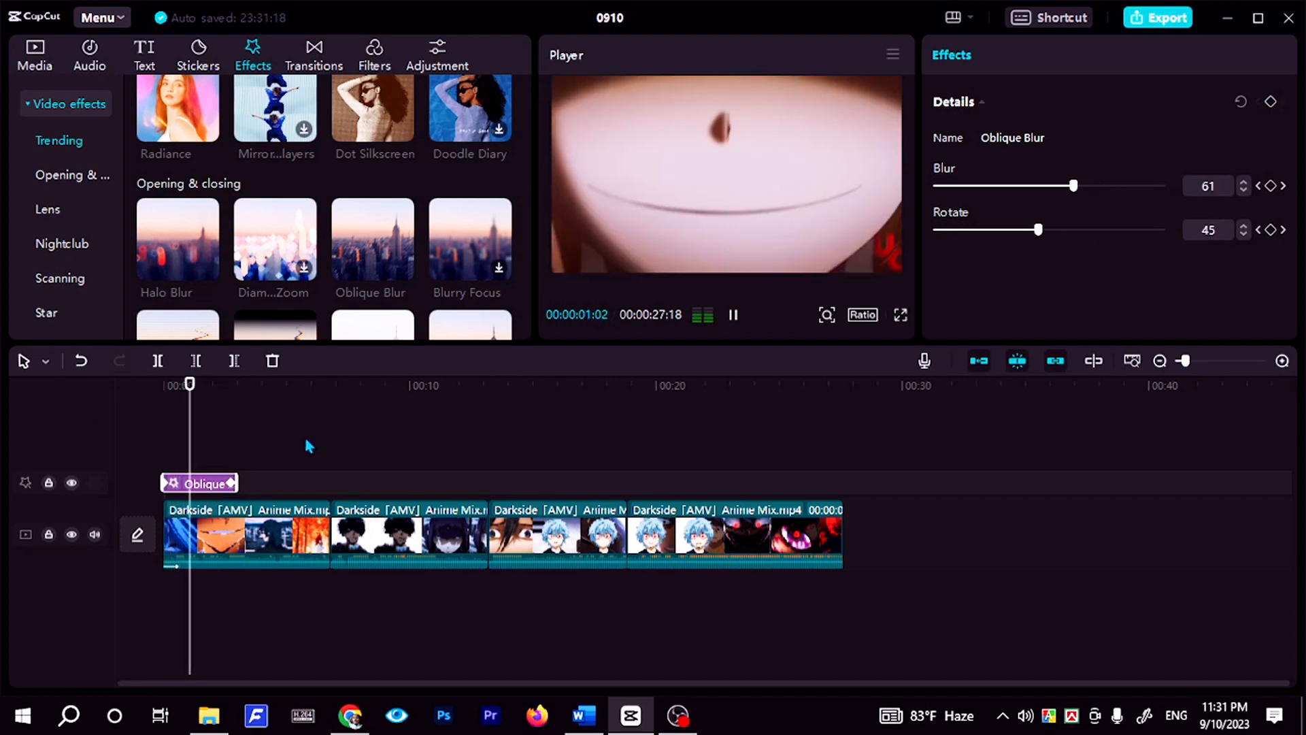
# Stack five copies of the keyframed Oblique Blur effect on separate tracks at the start of the timeline and preview the result.
pyautogui.press('space')
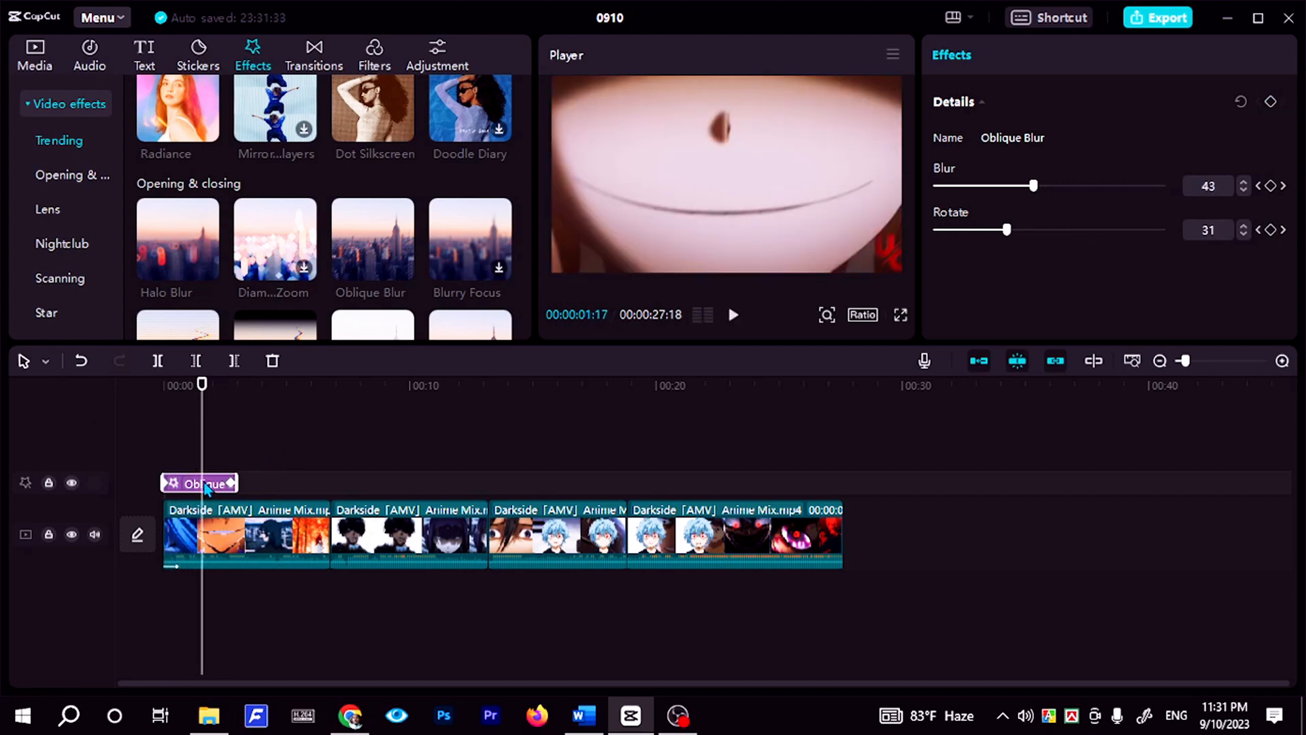
pyautogui.moveTo(205, 489); pyautogui.dragTo(107, 468)
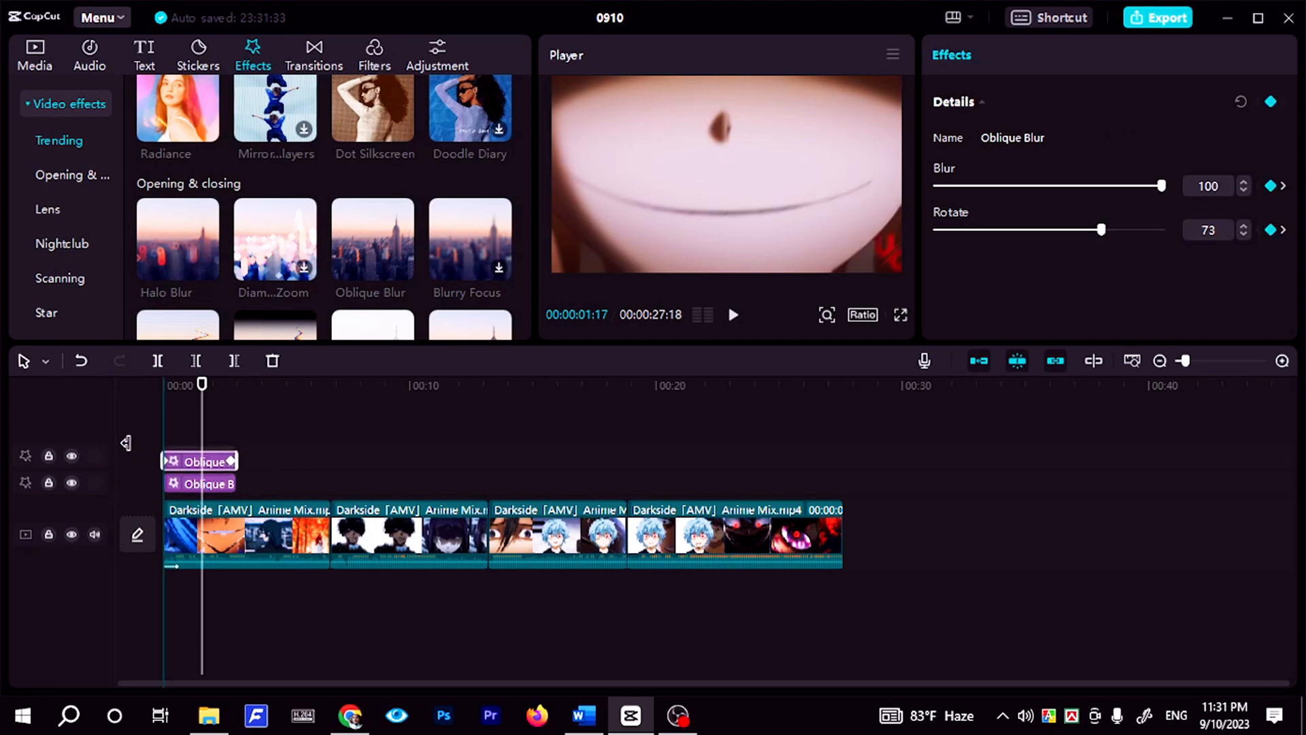
pyautogui.moveTo(203, 393); pyautogui.dragTo(2, 386)
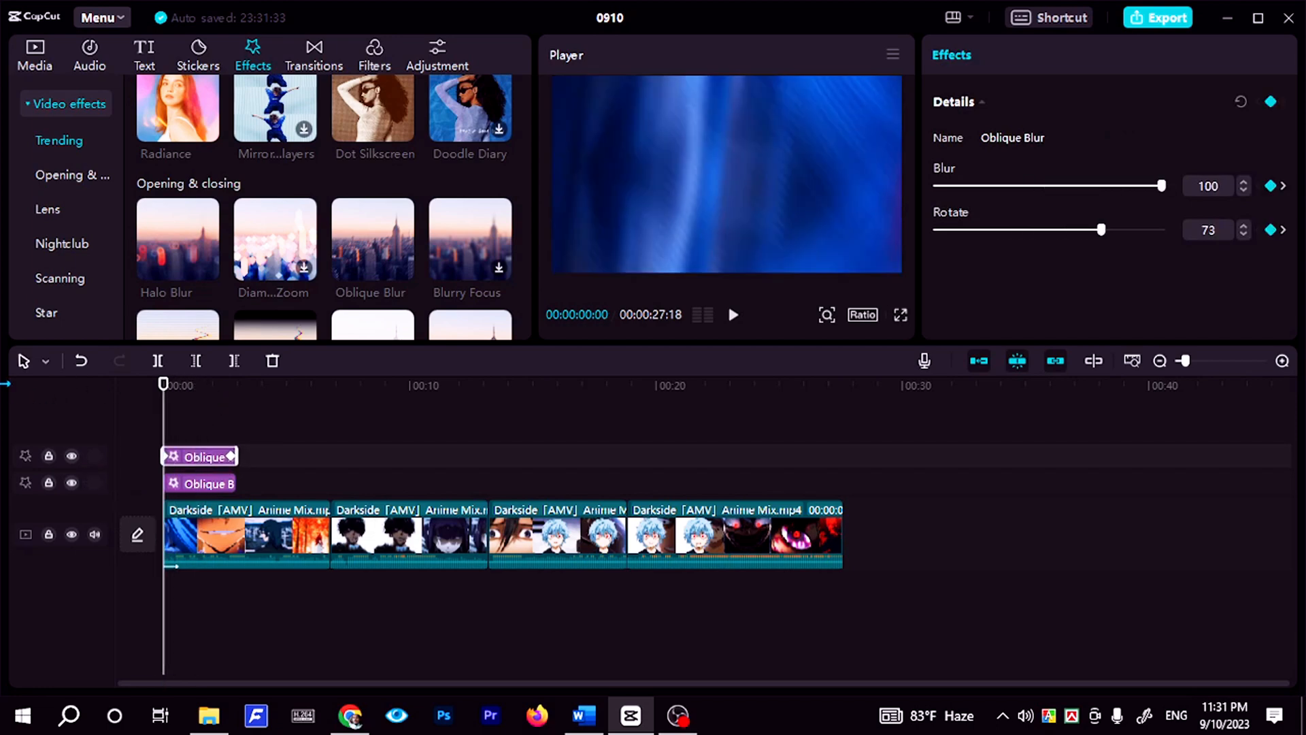
pyautogui.hotkey('ctrl', 'v')
pyautogui.hotkey('ctrl', 'v')
pyautogui.hotkey('ctrl', 'v')
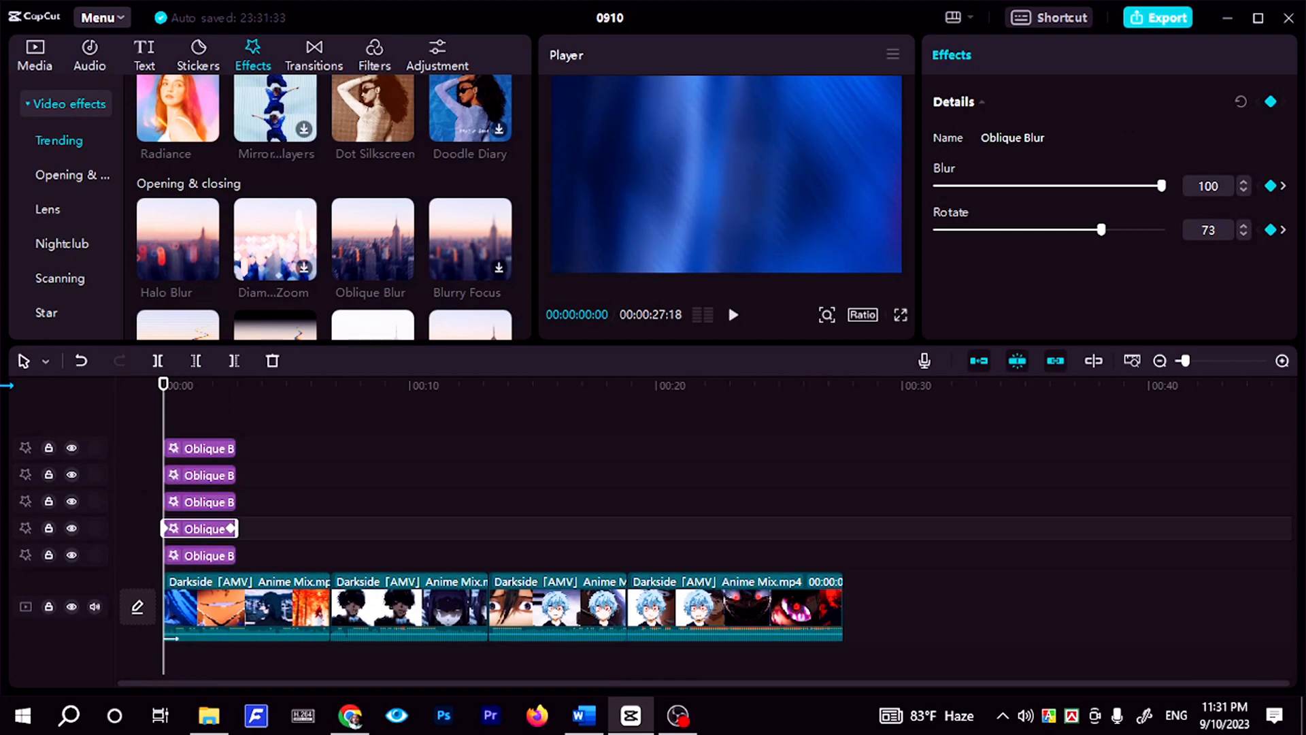
pyautogui.hotkey('ctrl', 'v')
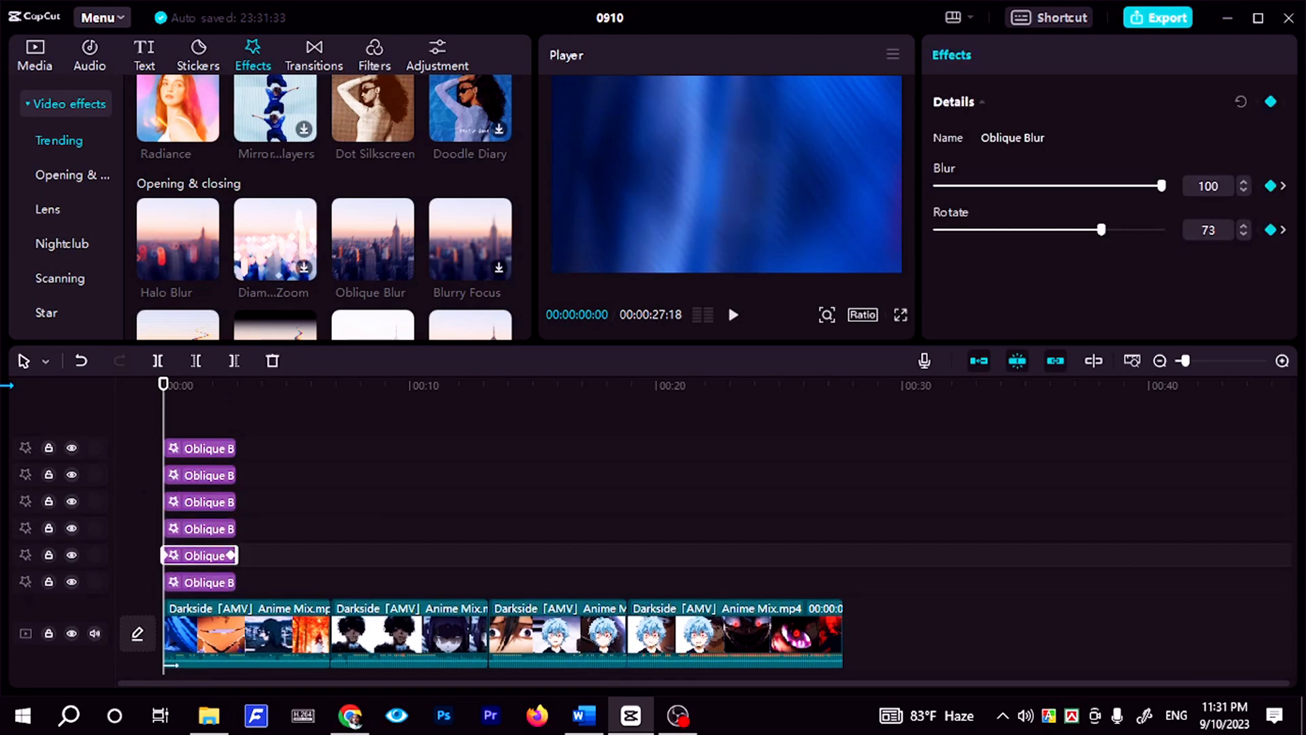
pyautogui.click(732, 317)
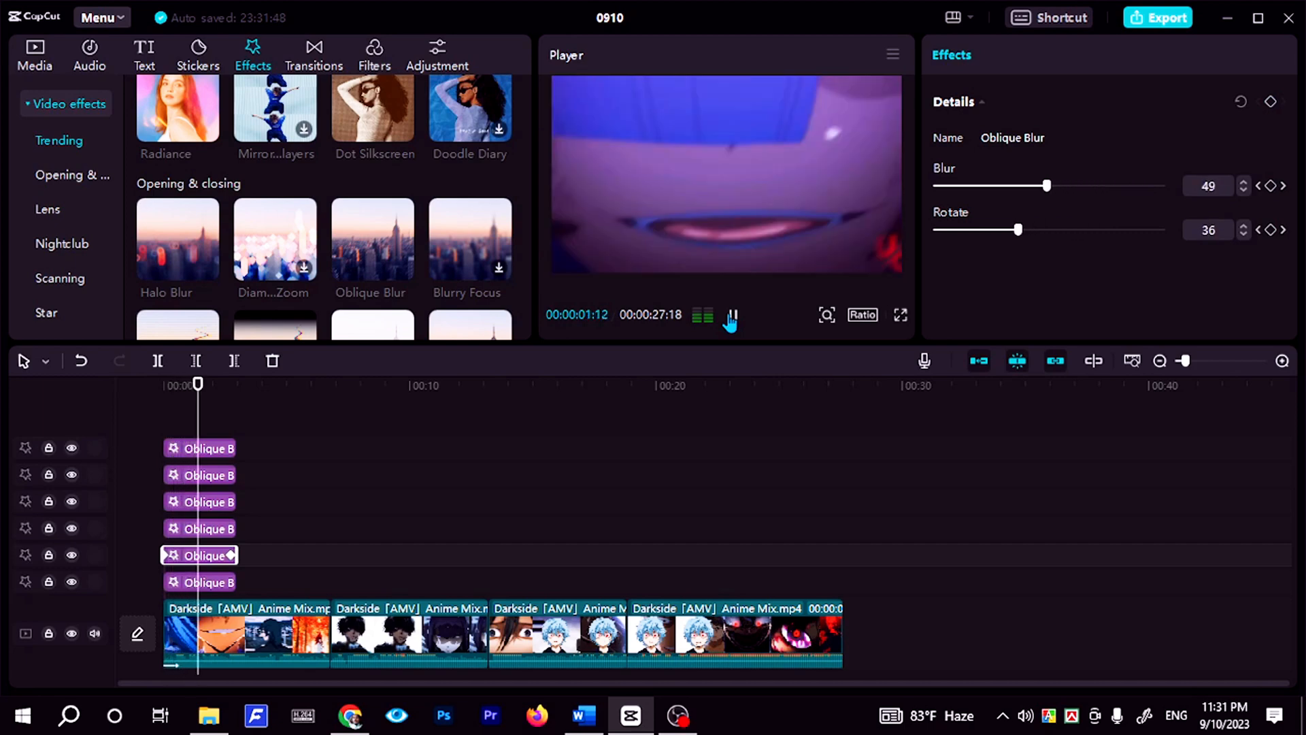
pyautogui.click(731, 317)
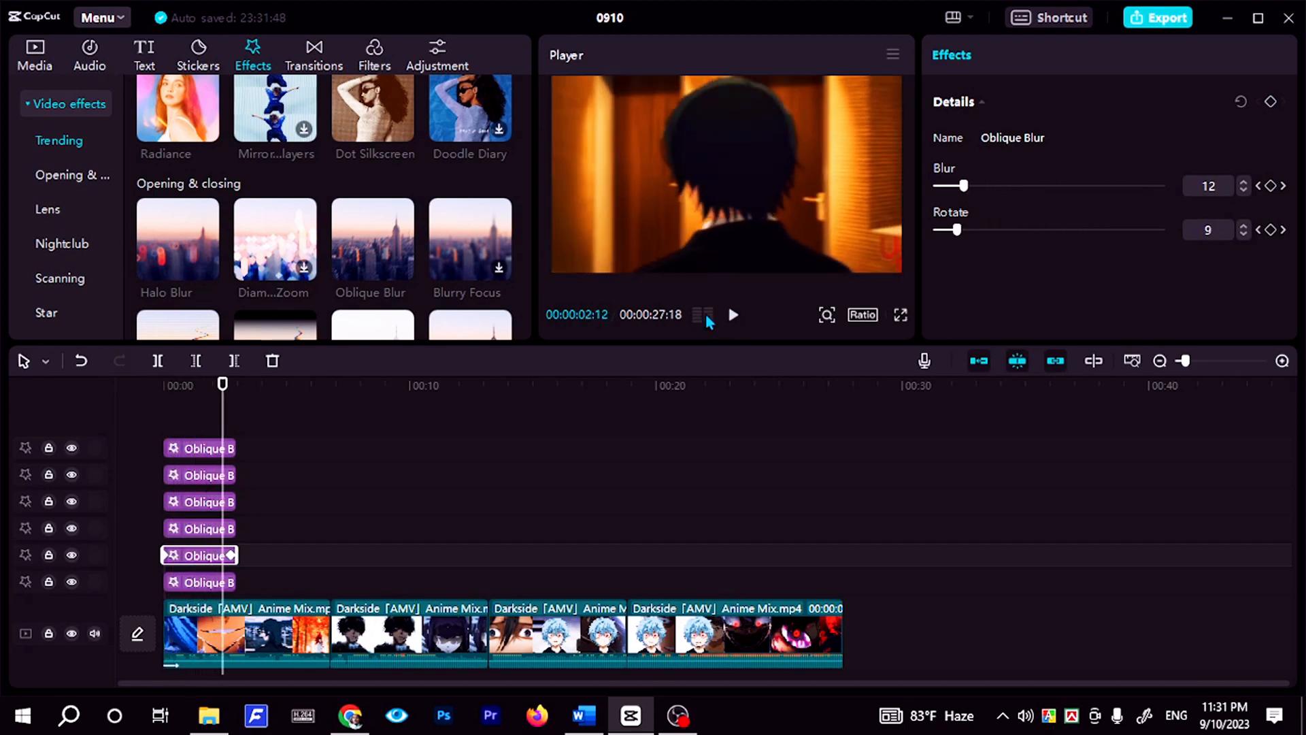
# Add the Dot Silkscreen video effect from the Texture category at the start of the timeline.
pyautogui.moveTo(219, 395); pyautogui.dragTo(64, 399)
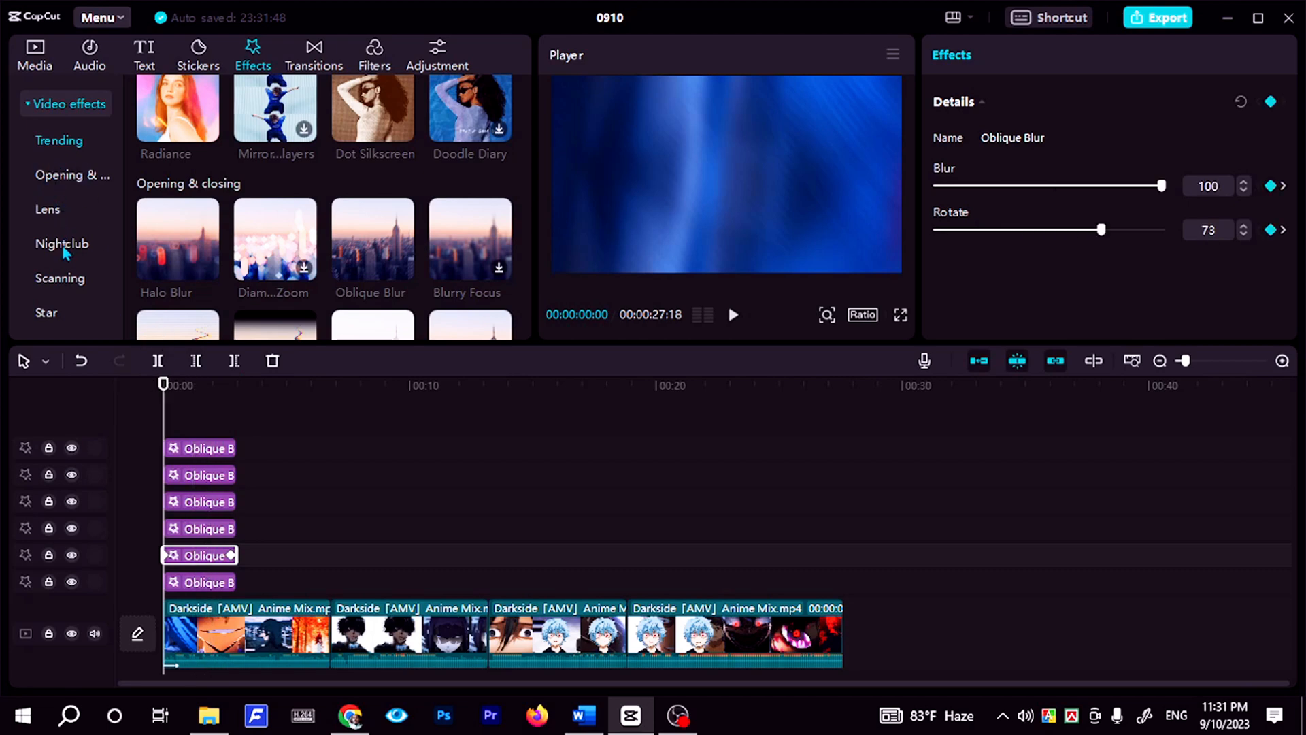
pyautogui.scroll(-10, 59, 284)
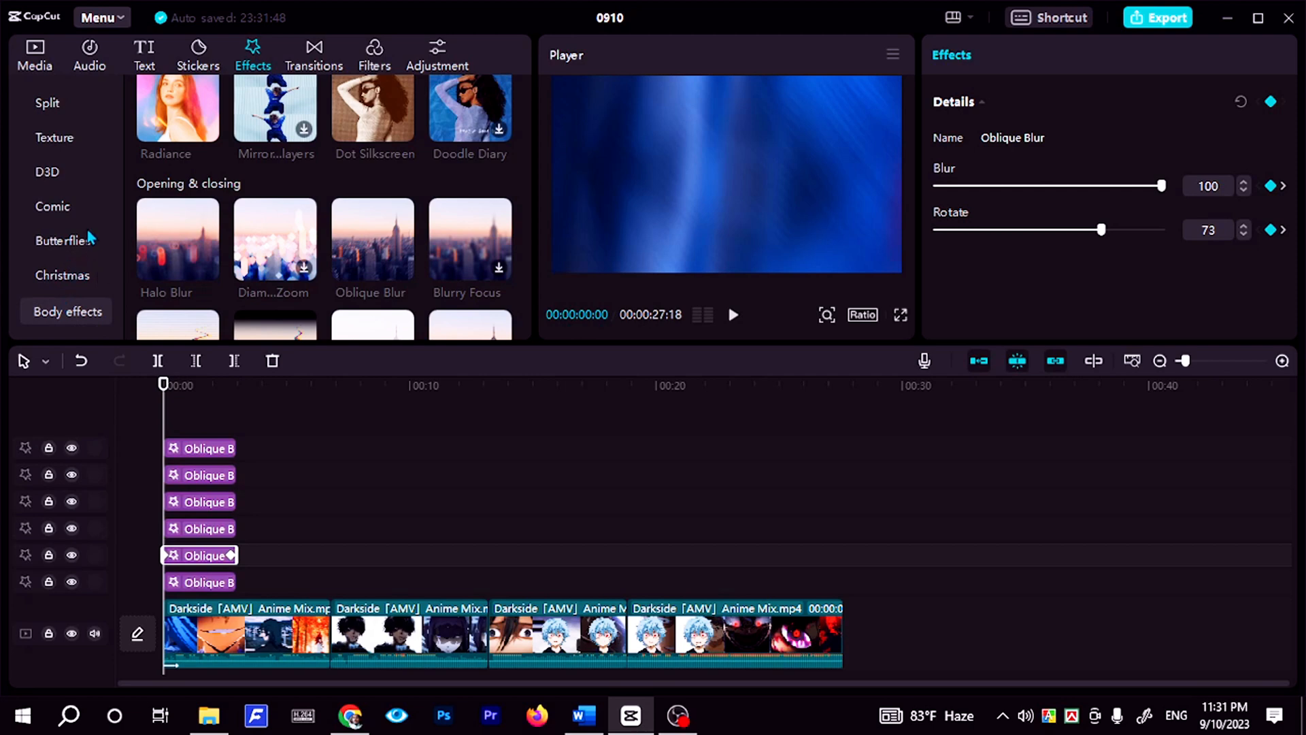
pyautogui.click(56, 142)
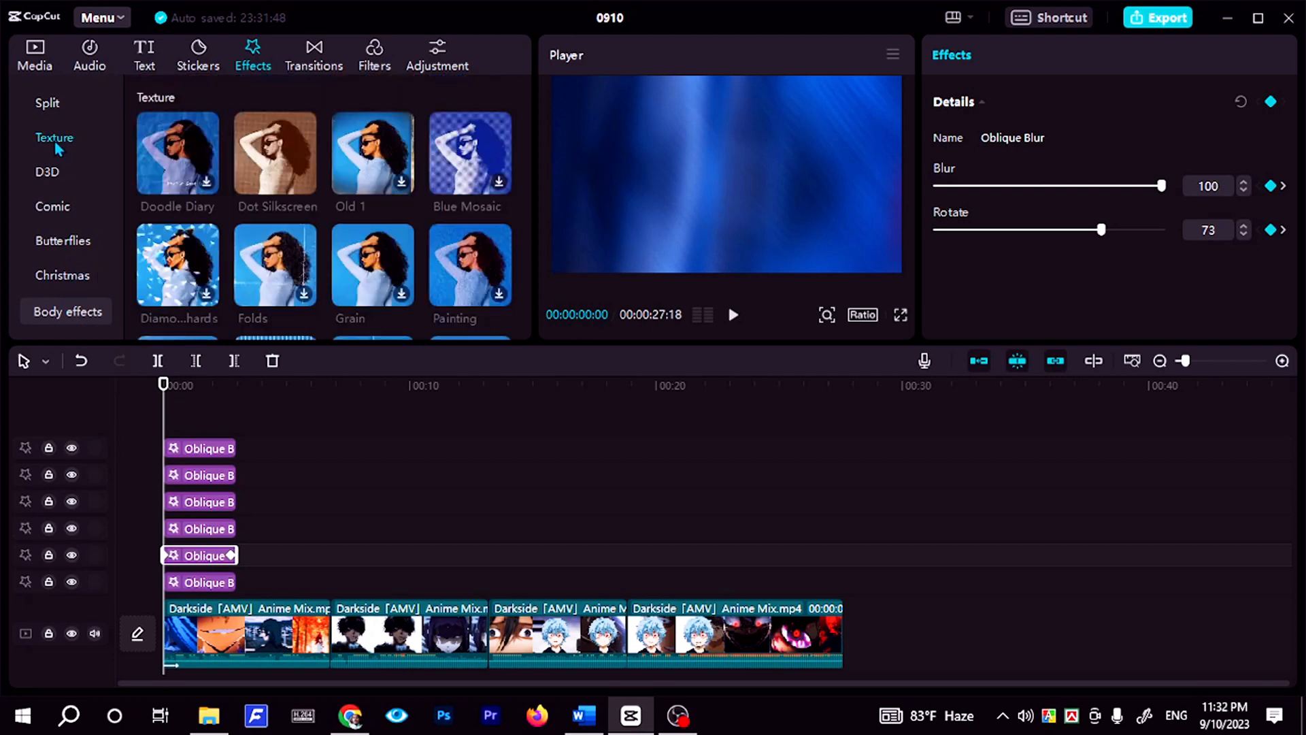
pyautogui.click(305, 182)
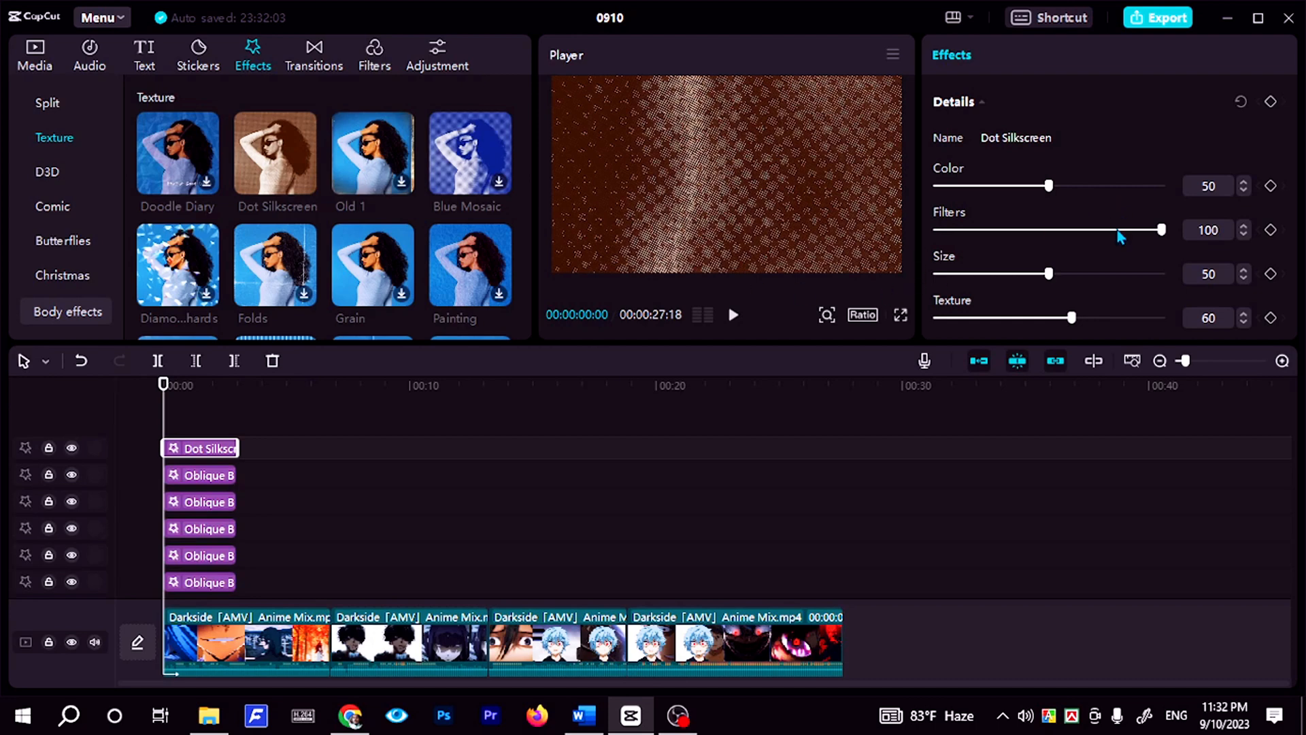
# Keyframe the Dot Silkscreen effect at 00:00:00:00 with Color 32, Filters 35, Size 50 and Texture 35.
pyautogui.moveTo(1162, 230); pyautogui.dragTo(1013, 232)
pyautogui.moveTo(1072, 318); pyautogui.dragTo(1020, 318)
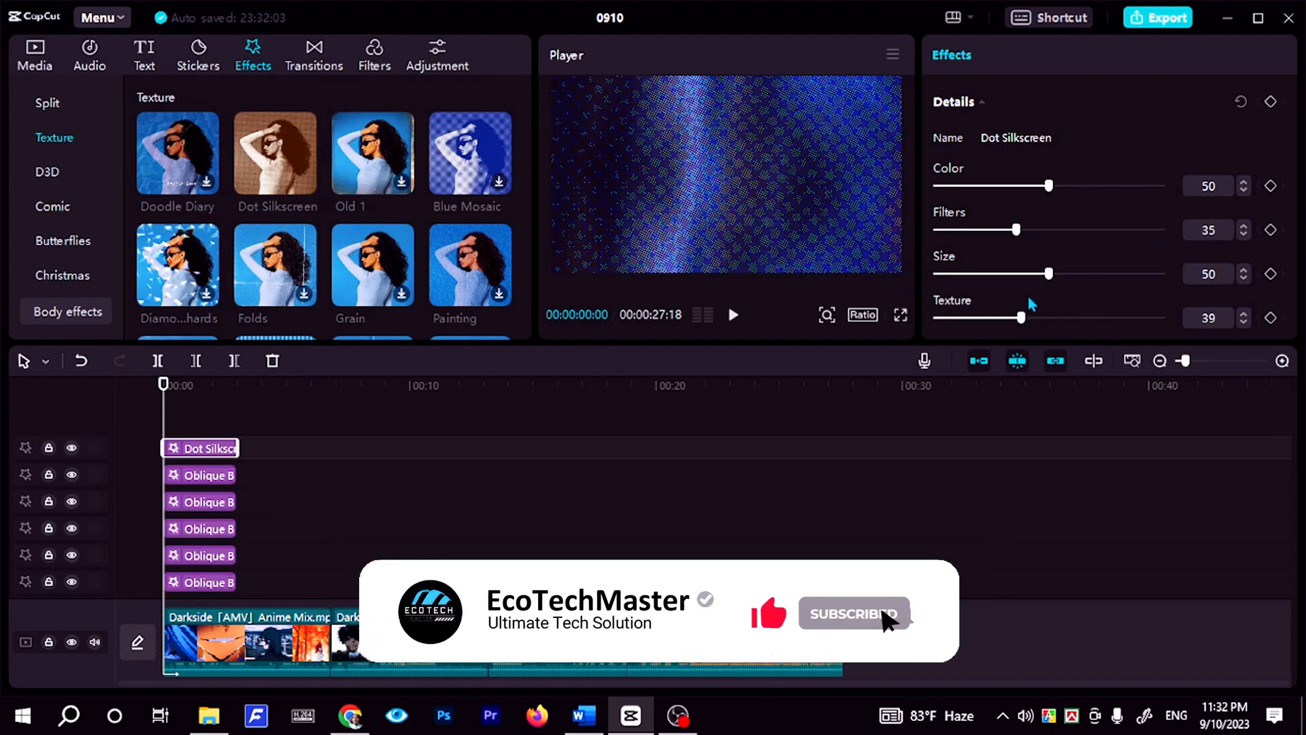
pyautogui.moveTo(1049, 190); pyautogui.dragTo(1008, 190)
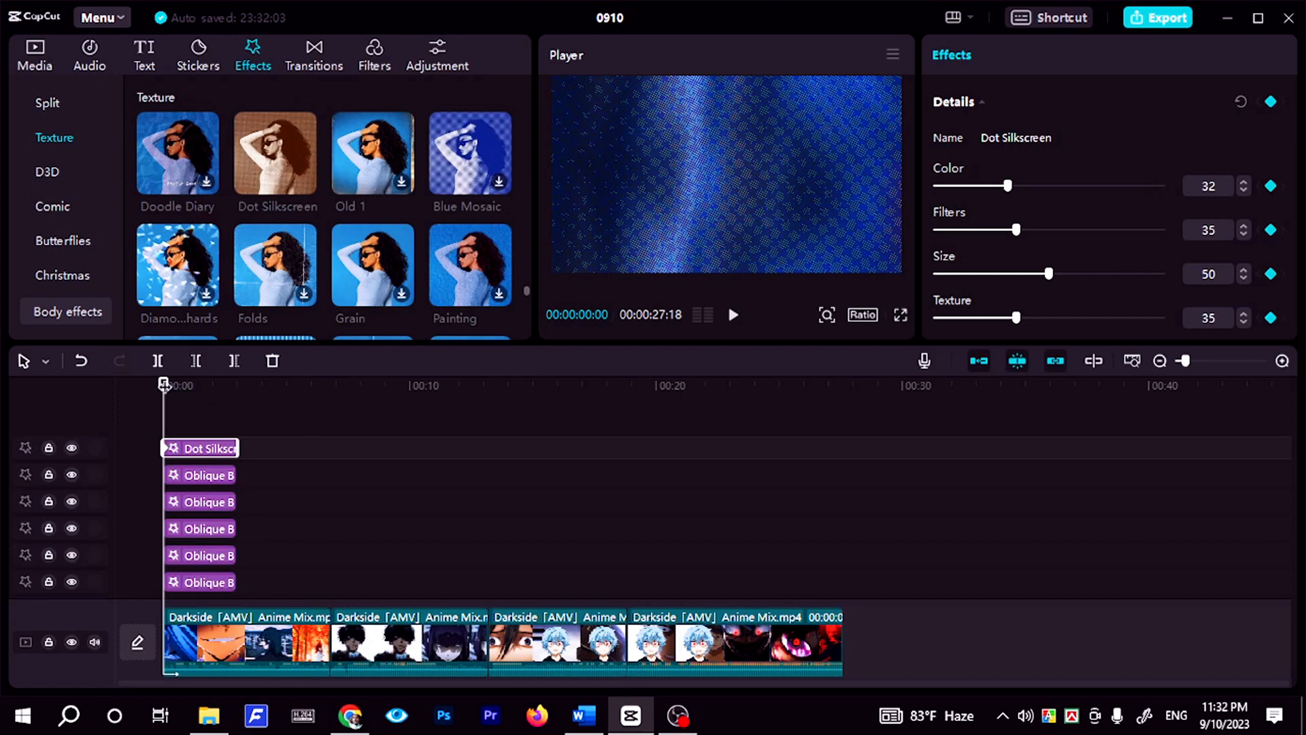
# Trim the end of the Dot Silkscreen effect to about 00:00:02:18 and undo the Texture keyframe change made there.
pyautogui.moveTo(164, 383); pyautogui.dragTo(229, 387)
pyautogui.moveTo(238, 446); pyautogui.dragTo(229, 448)
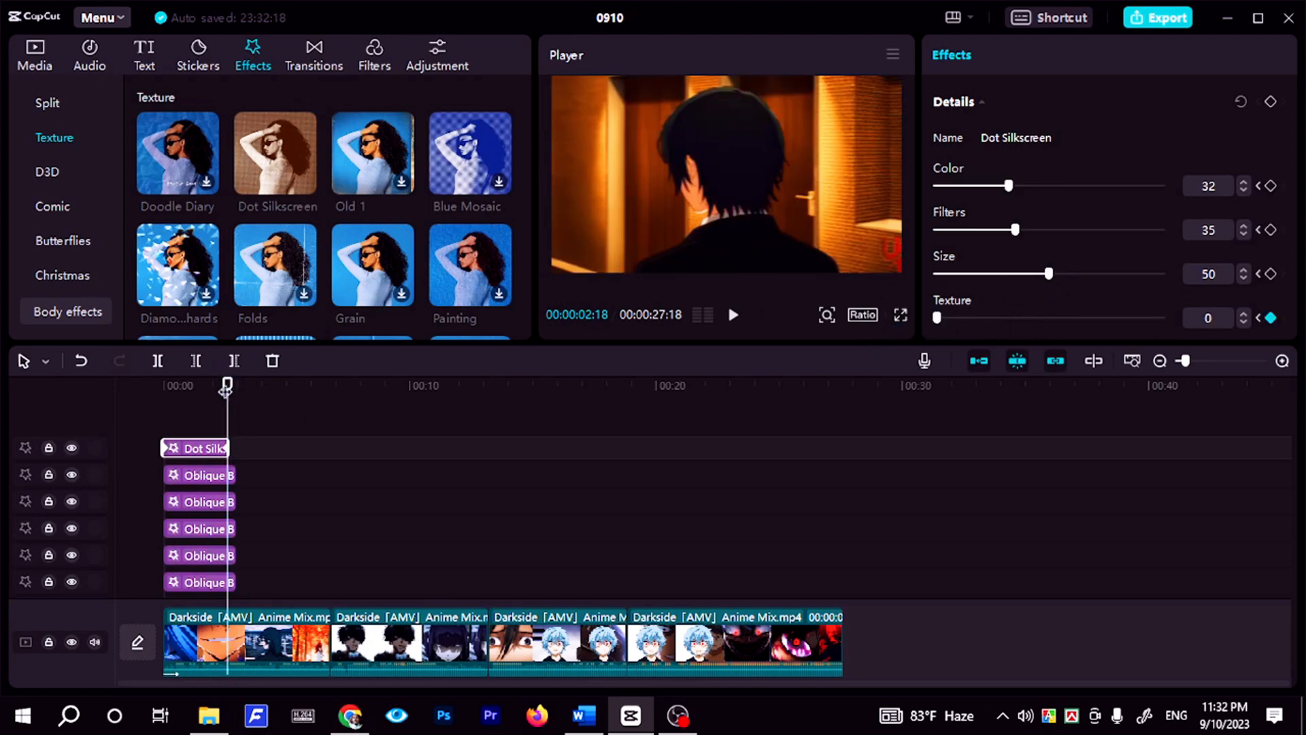
pyautogui.hotkey('ctrl', 'z')
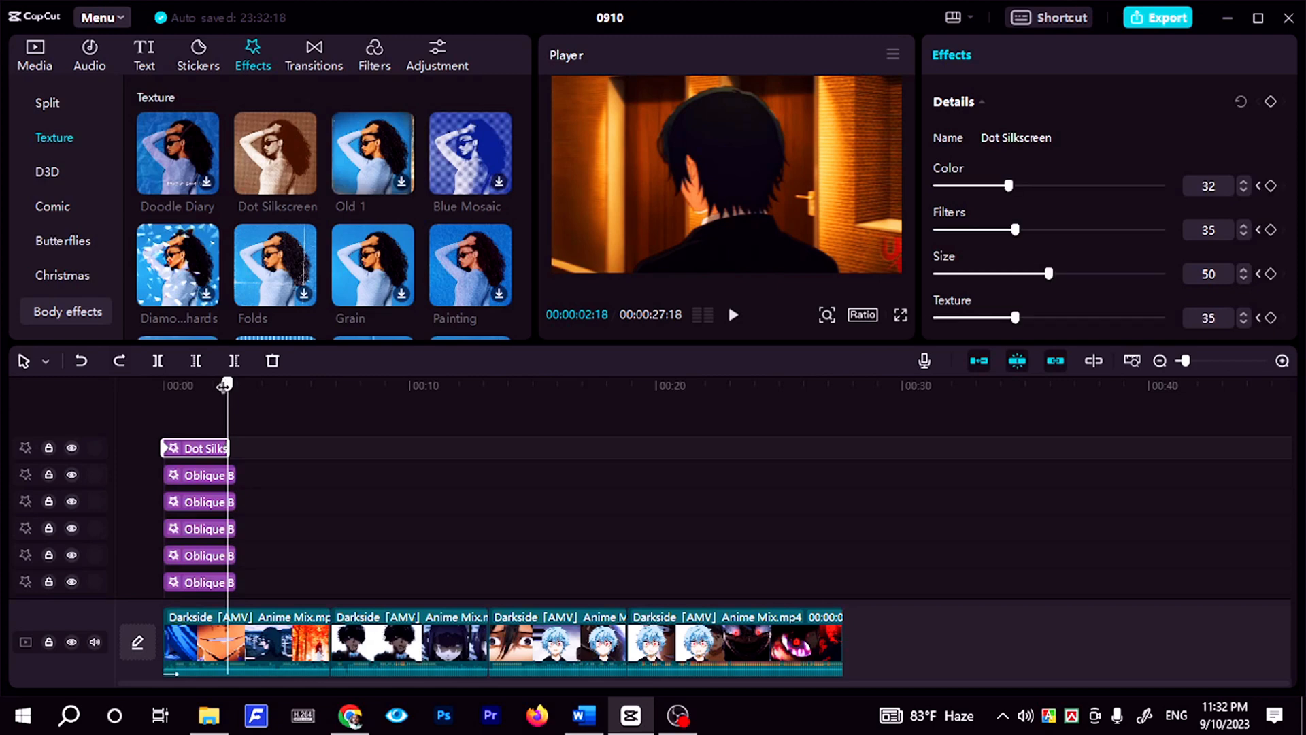
# Keyframe the Dot Silkscreen effect at 00:00:02:10 with Color, Filters, Size and Texture all 0, and preview it from the start.
pyautogui.moveTo(223, 387); pyautogui.dragTo(221, 385)
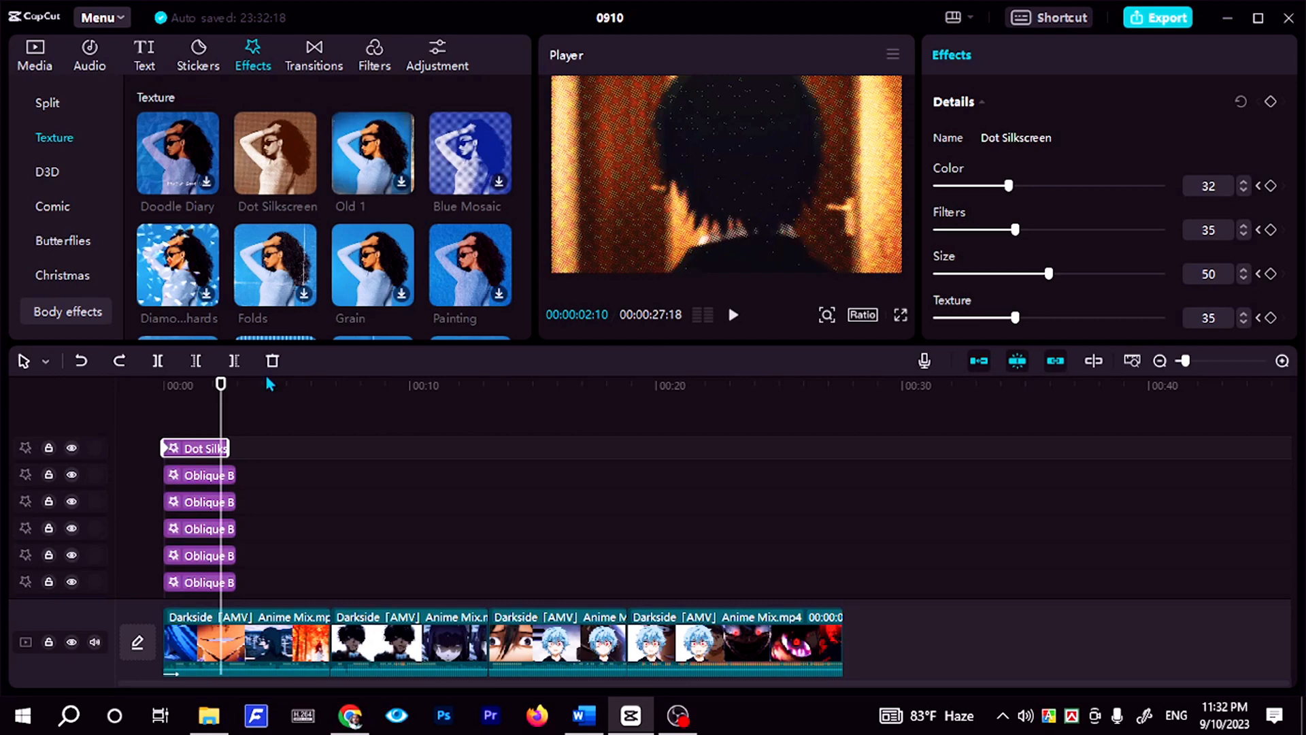
pyautogui.hotkey('ctrl', 'shift', 'z')
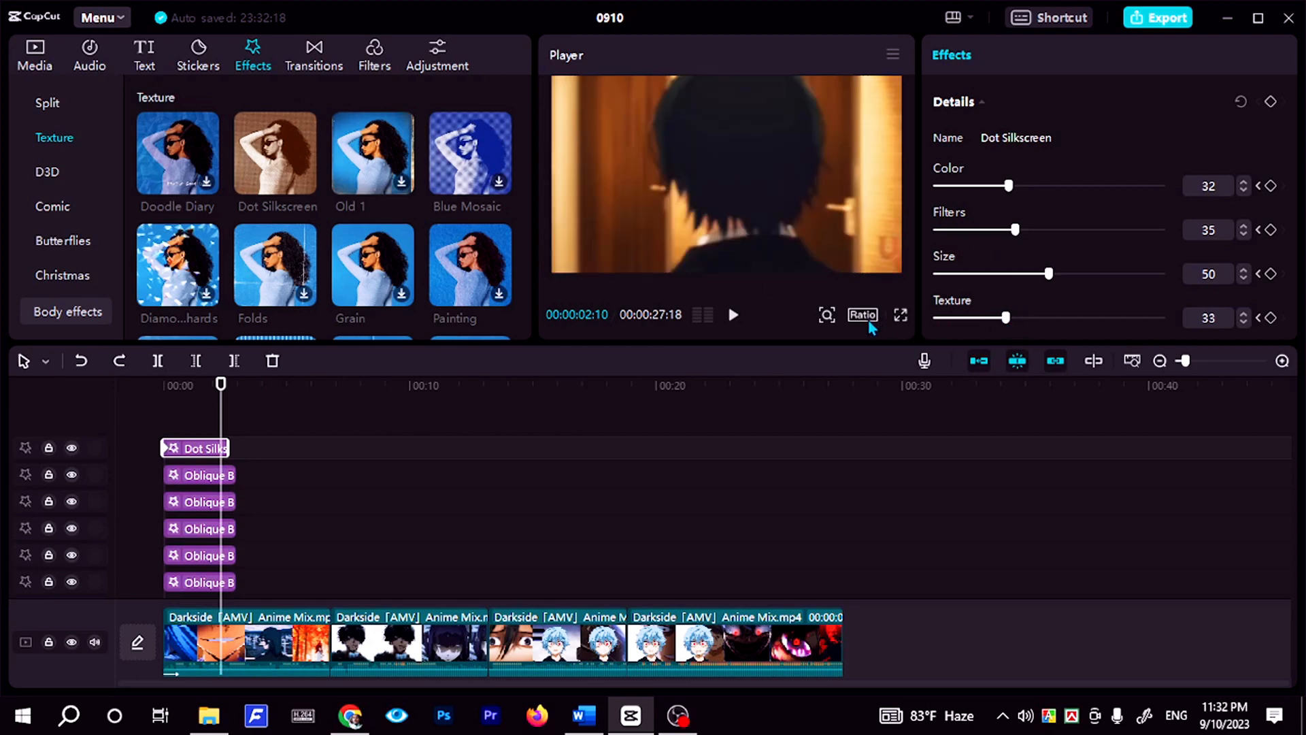
pyautogui.moveTo(1043, 274); pyautogui.dragTo(778, 295)
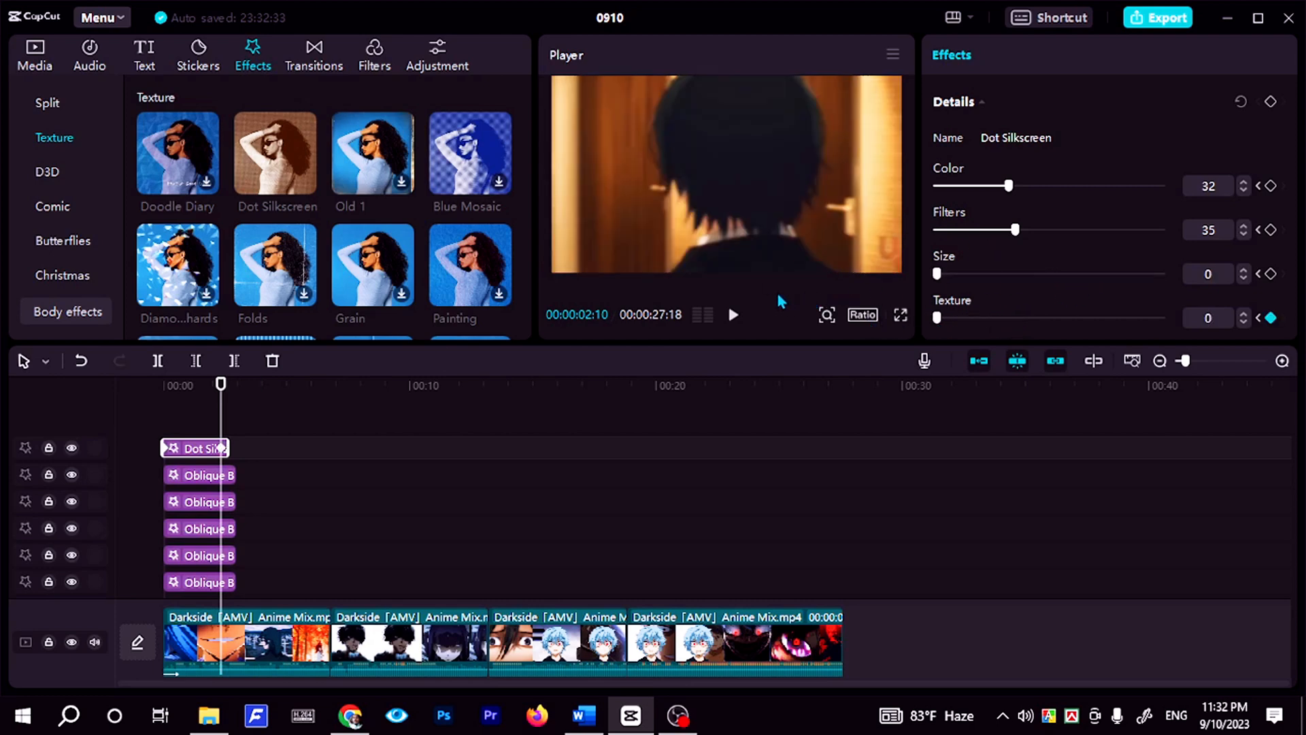
pyautogui.moveTo(1016, 230); pyautogui.dragTo(818, 264)
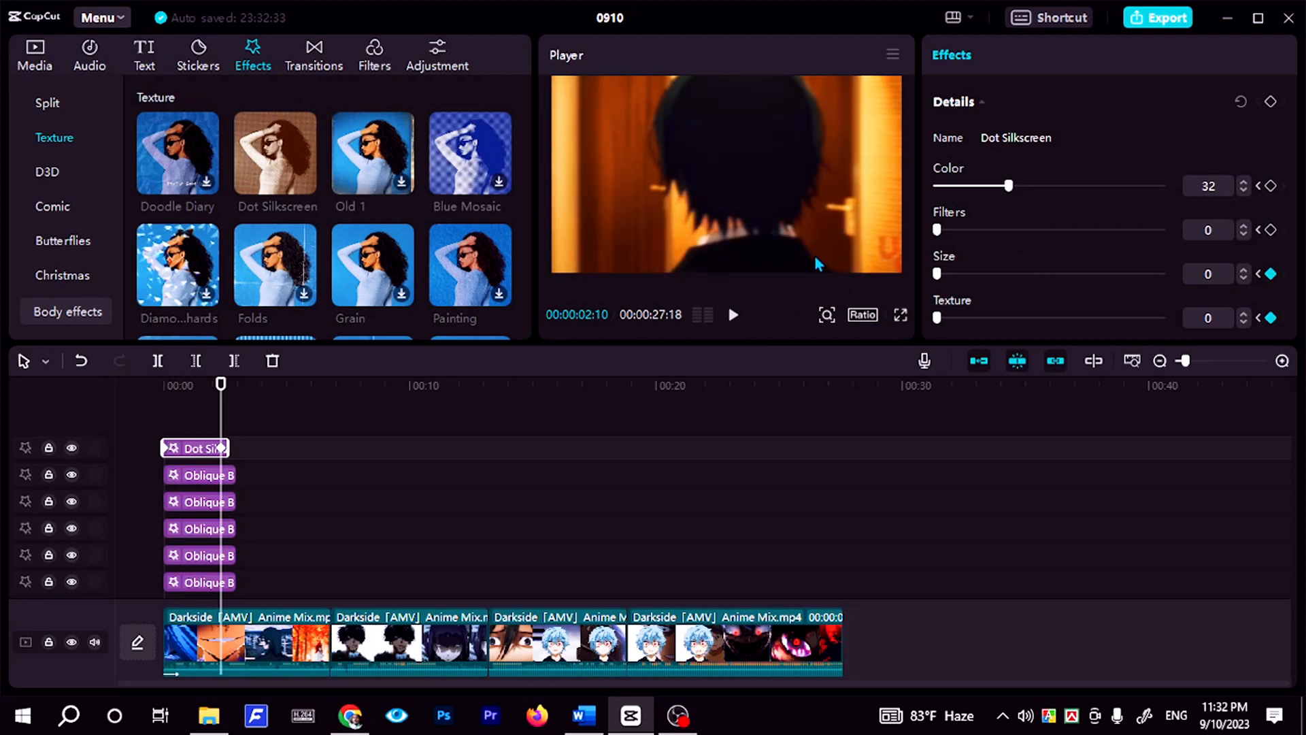
pyautogui.moveTo(871, 190); pyautogui.dragTo(866, 191)
pyautogui.moveTo(218, 385); pyautogui.dragTo(4, 390)
pyautogui.press('space')
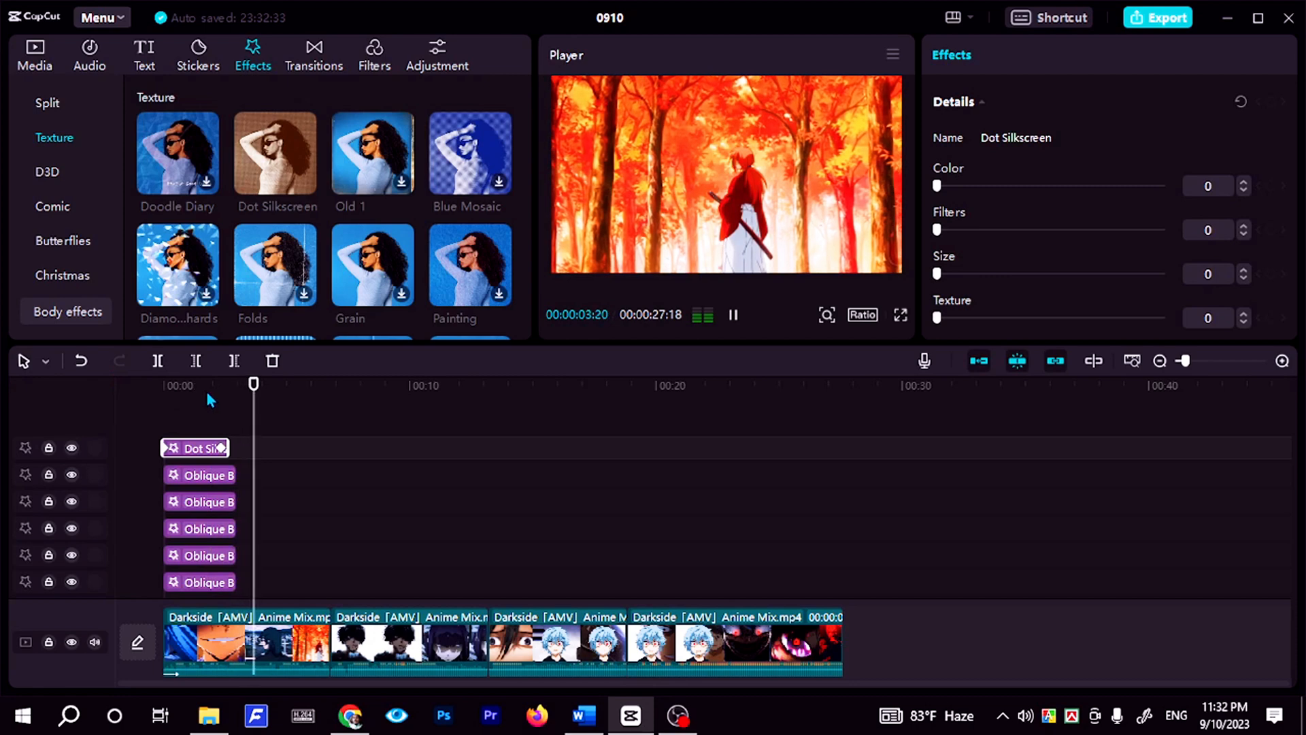
pyautogui.press('space')
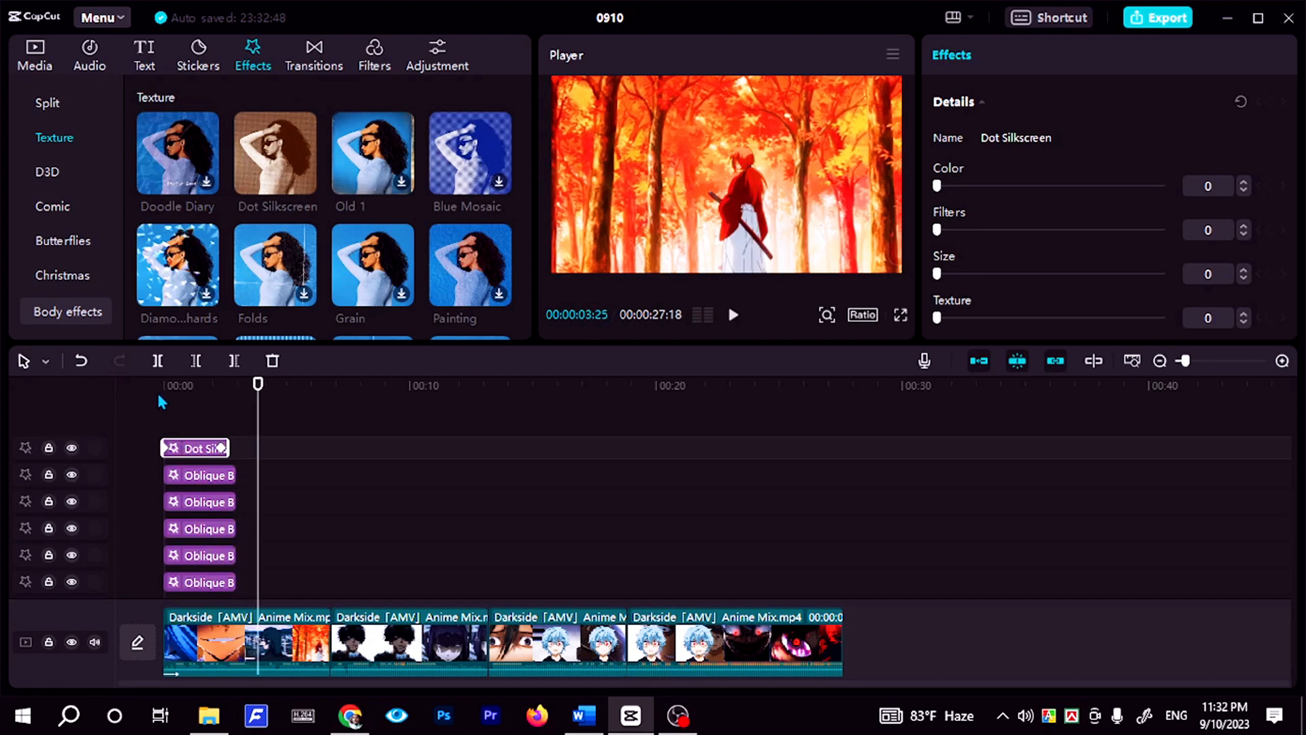
# Stack three copies of the keyframed Dot Silkscreen effect at the start of the timeline and preview the result.
pyautogui.click(176, 386)
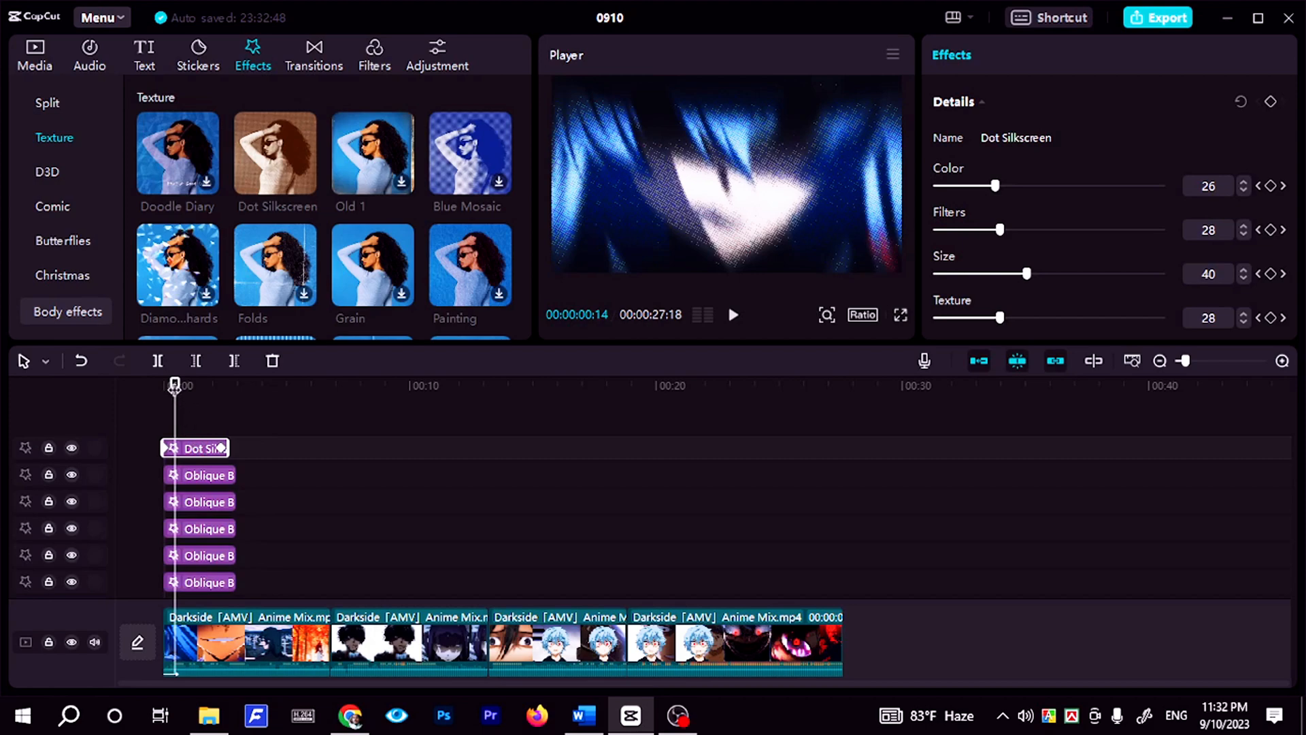
pyautogui.moveTo(174, 388); pyautogui.dragTo(102, 383)
pyautogui.hotkey('ctrl', 'v')
pyautogui.hotkey('ctrl', 'v')
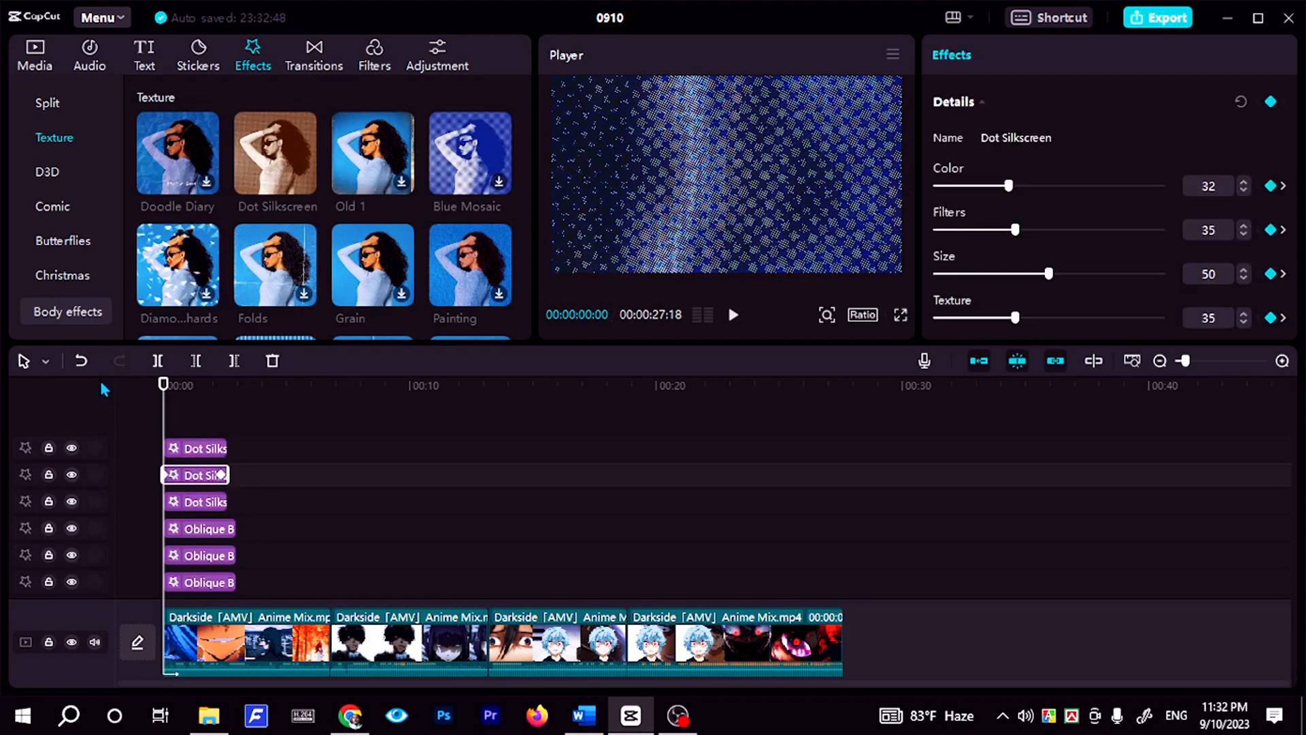
pyautogui.hotkey('ctrl', 'v')
pyautogui.click(734, 316)
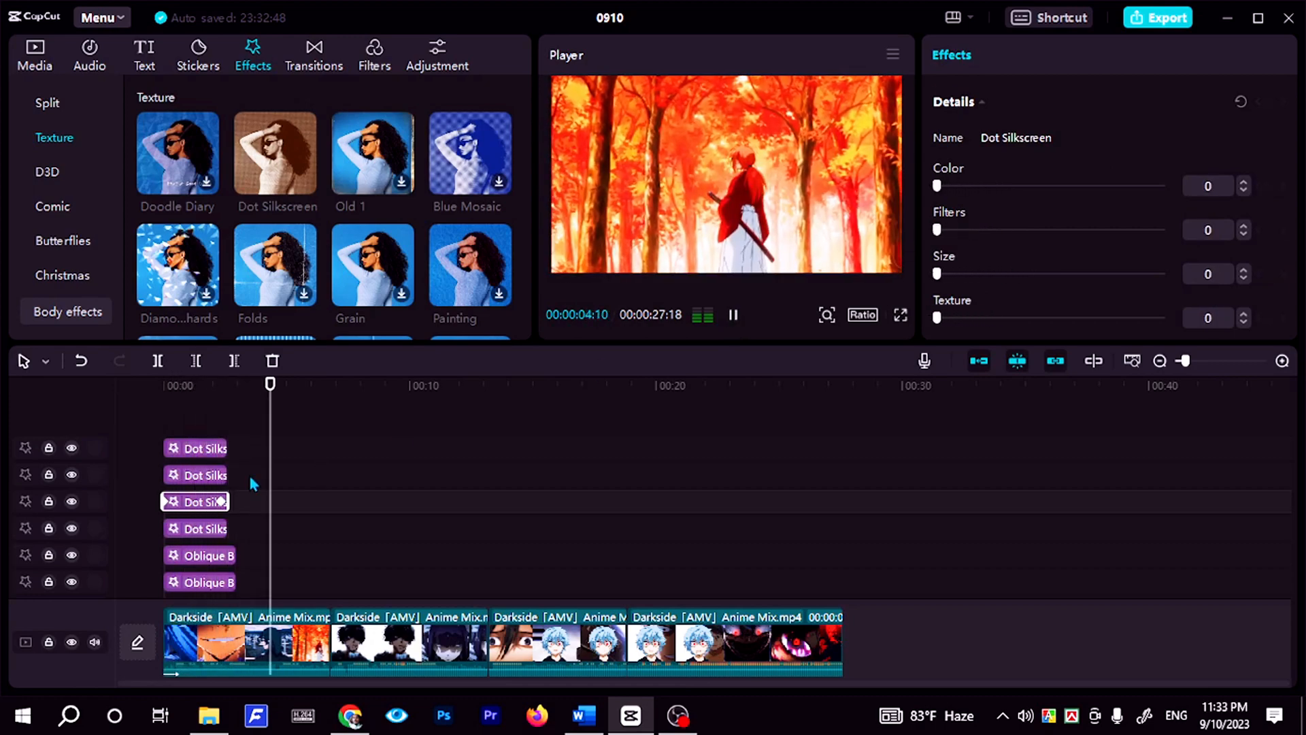
pyautogui.press('space')
# Select the topmost Dot Silkscreen effect and return the playhead to the start of the timeline.
pyautogui.click(213, 475)
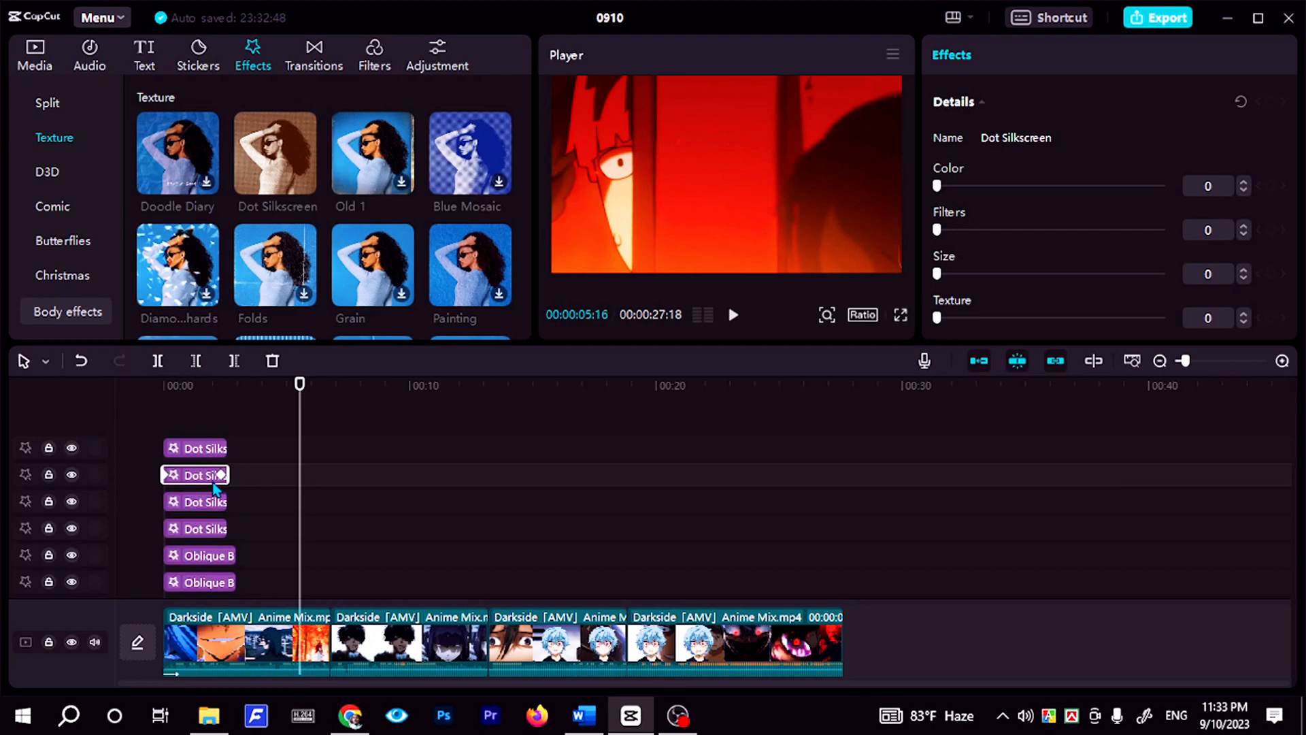
pyautogui.click(214, 450)
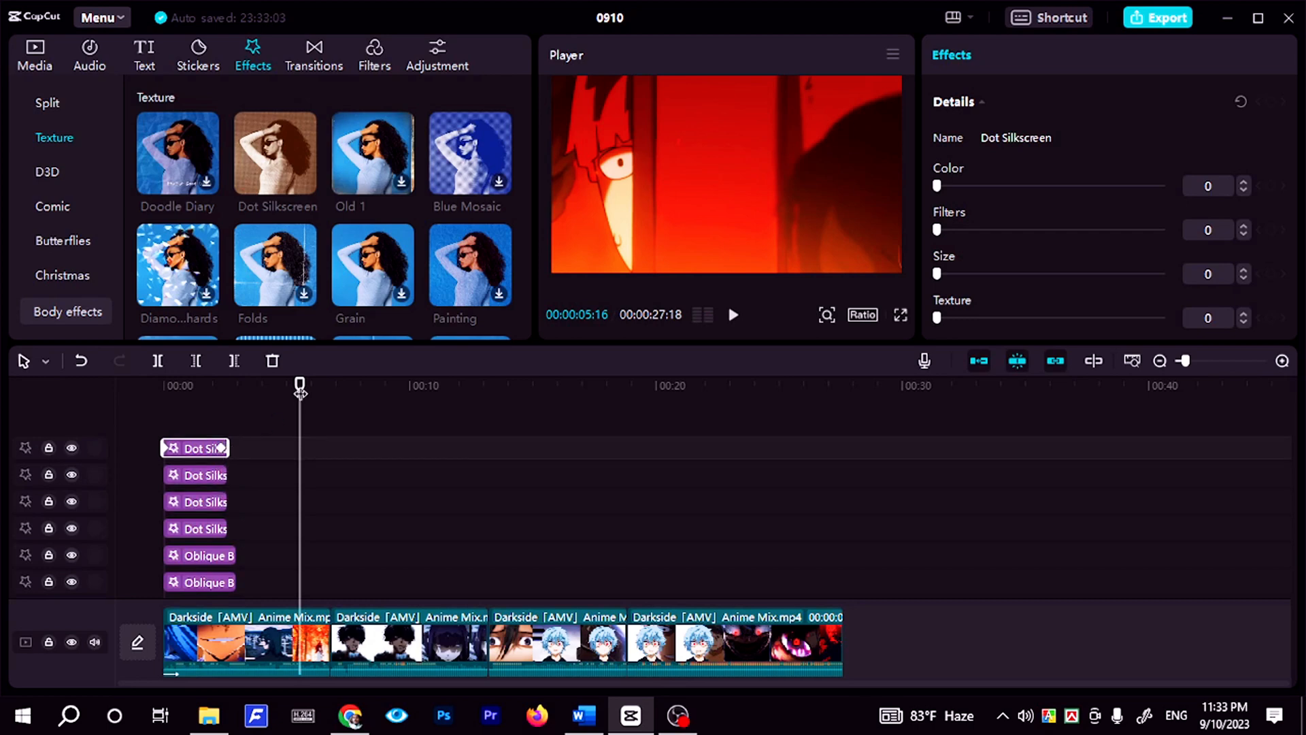
pyautogui.moveTo(327, 392)
pyautogui.mouseDown()
pyautogui.moveTo(341, 388)
pyautogui.moveTo(322, 385)
pyautogui.mouseUp()
pyautogui.press('Home')
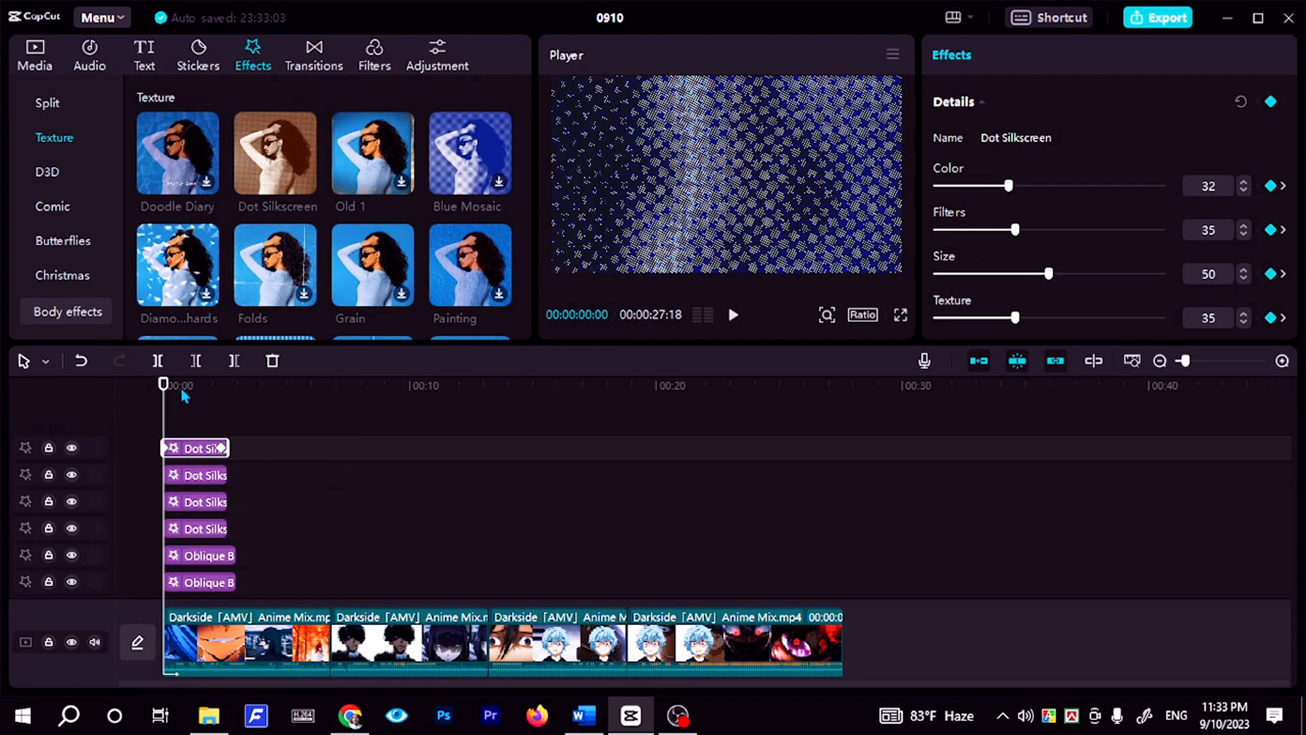
pyautogui.moveTo(164, 387); pyautogui.dragTo(119, 386)
# Browse the Trending, Opening & closing, Lens and Nightclub video effects for another effect for the opening clip.
pyautogui.scroll(2, 68, 192)
pyautogui.scroll(8, 55, 183)
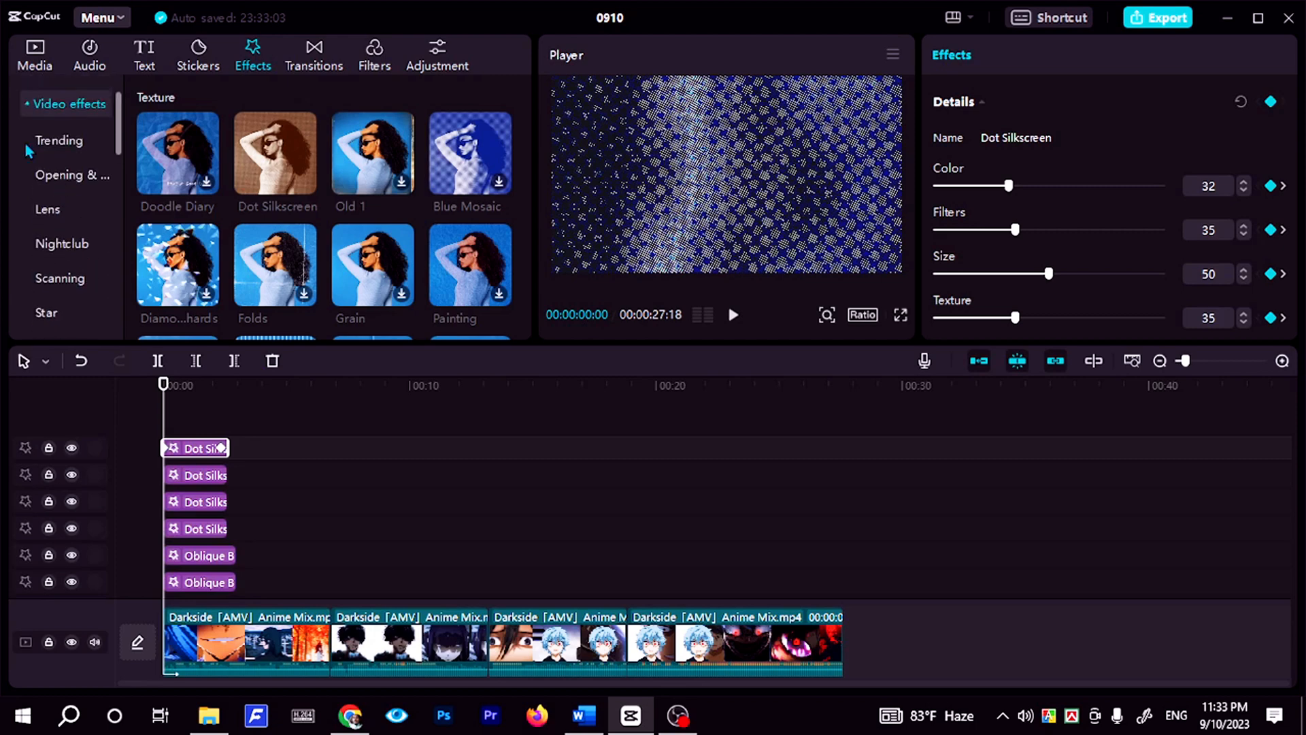
pyautogui.click(30, 115)
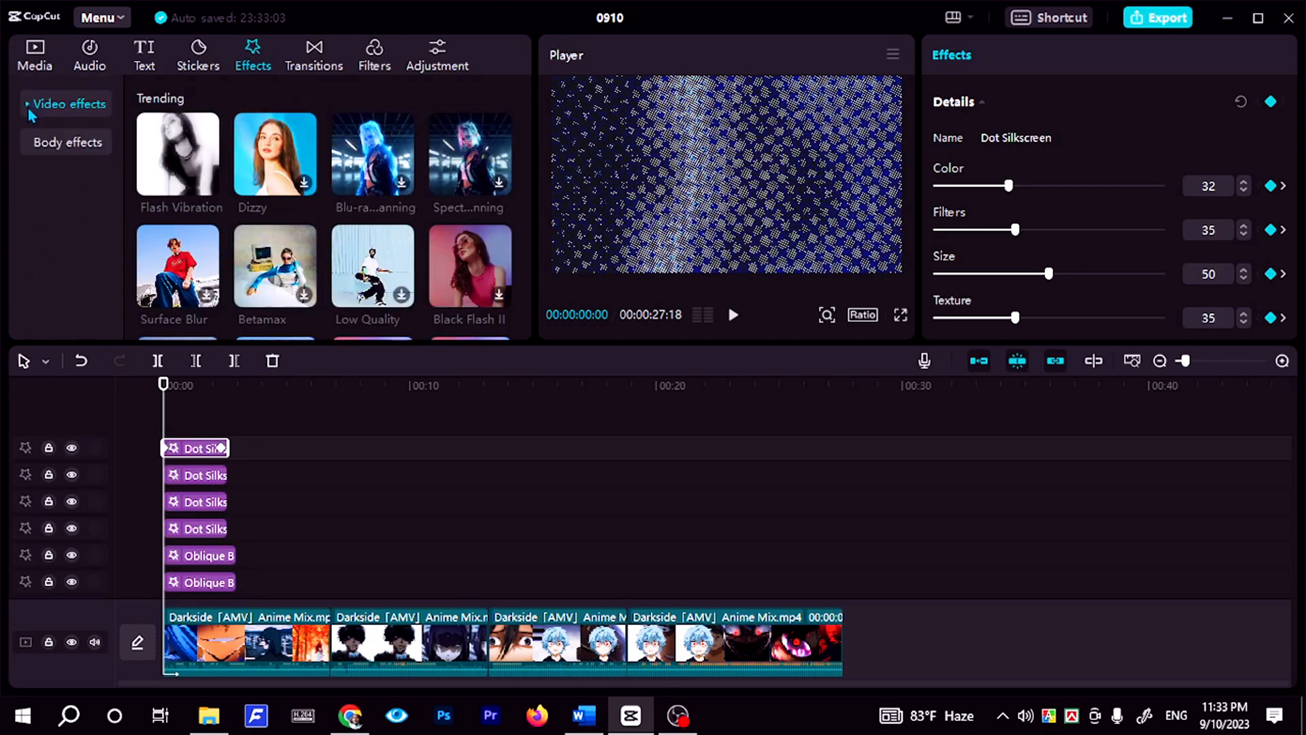
pyautogui.click(30, 112)
pyautogui.scroll(-3, 64, 251)
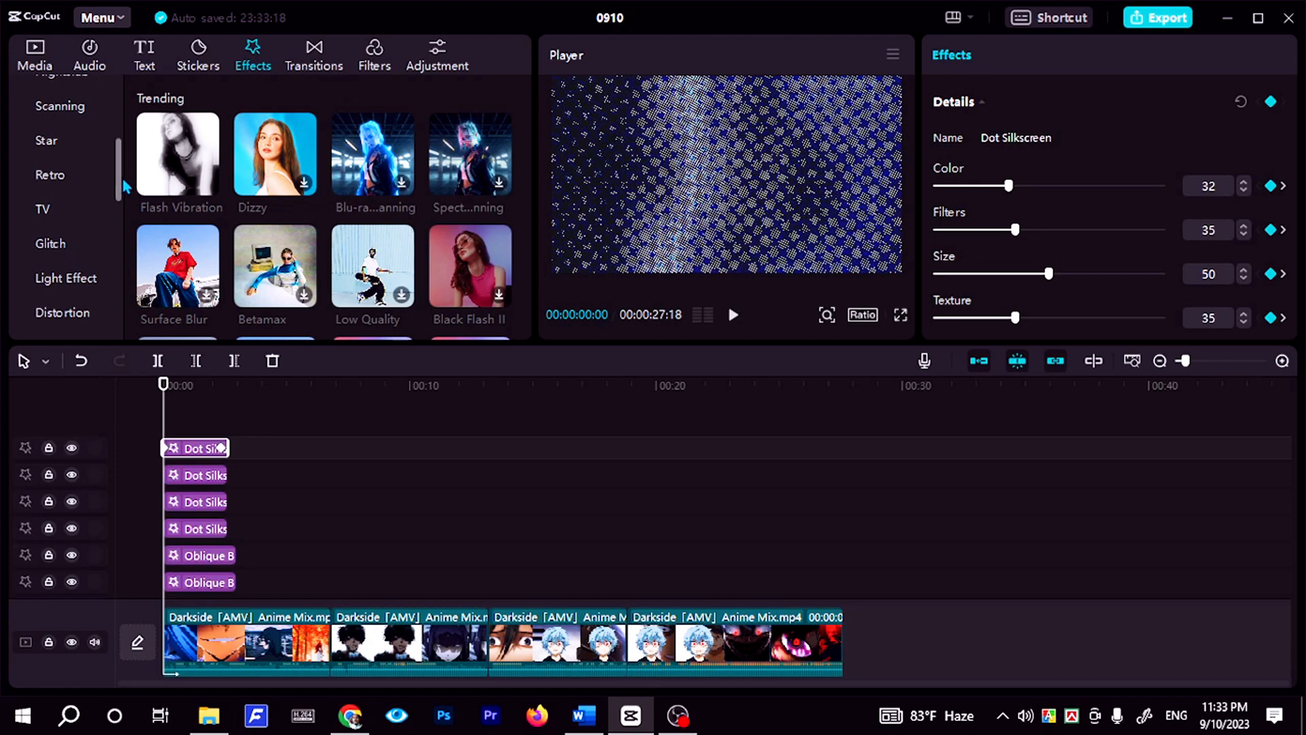
pyautogui.scroll(3, 92, 167)
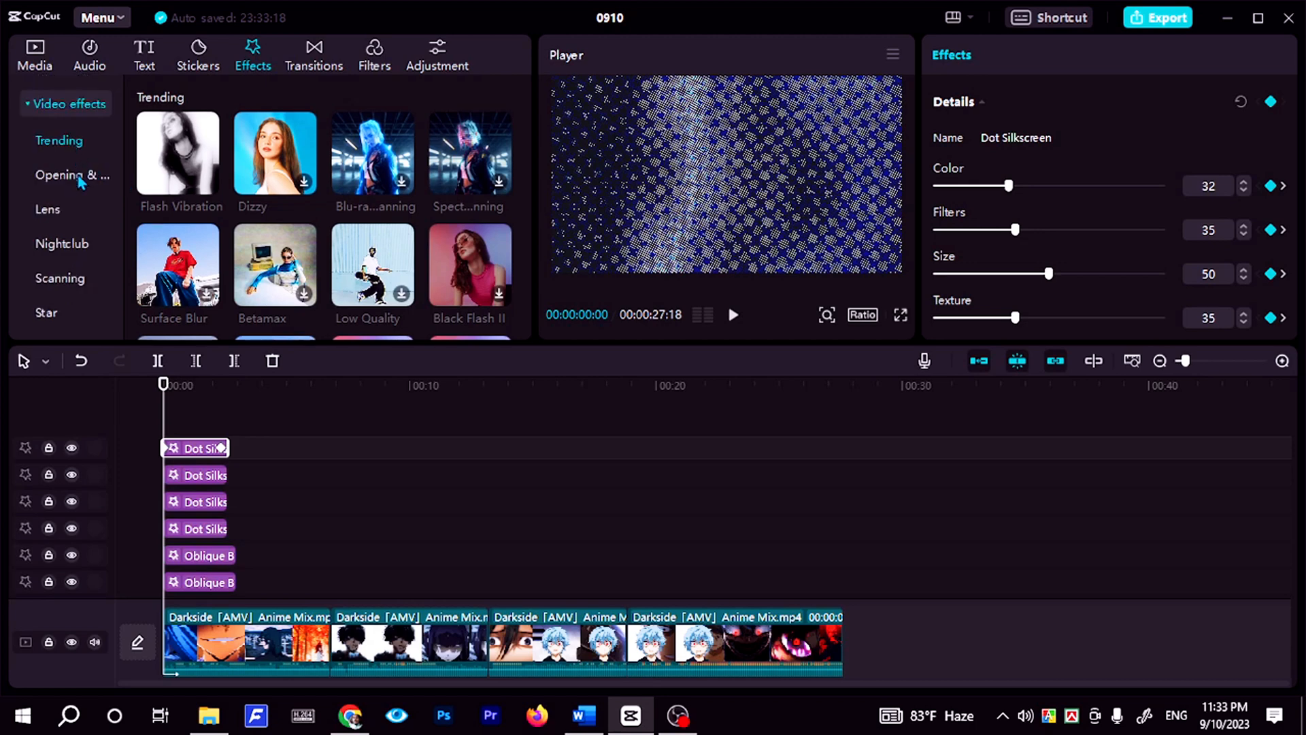
pyautogui.click(80, 179)
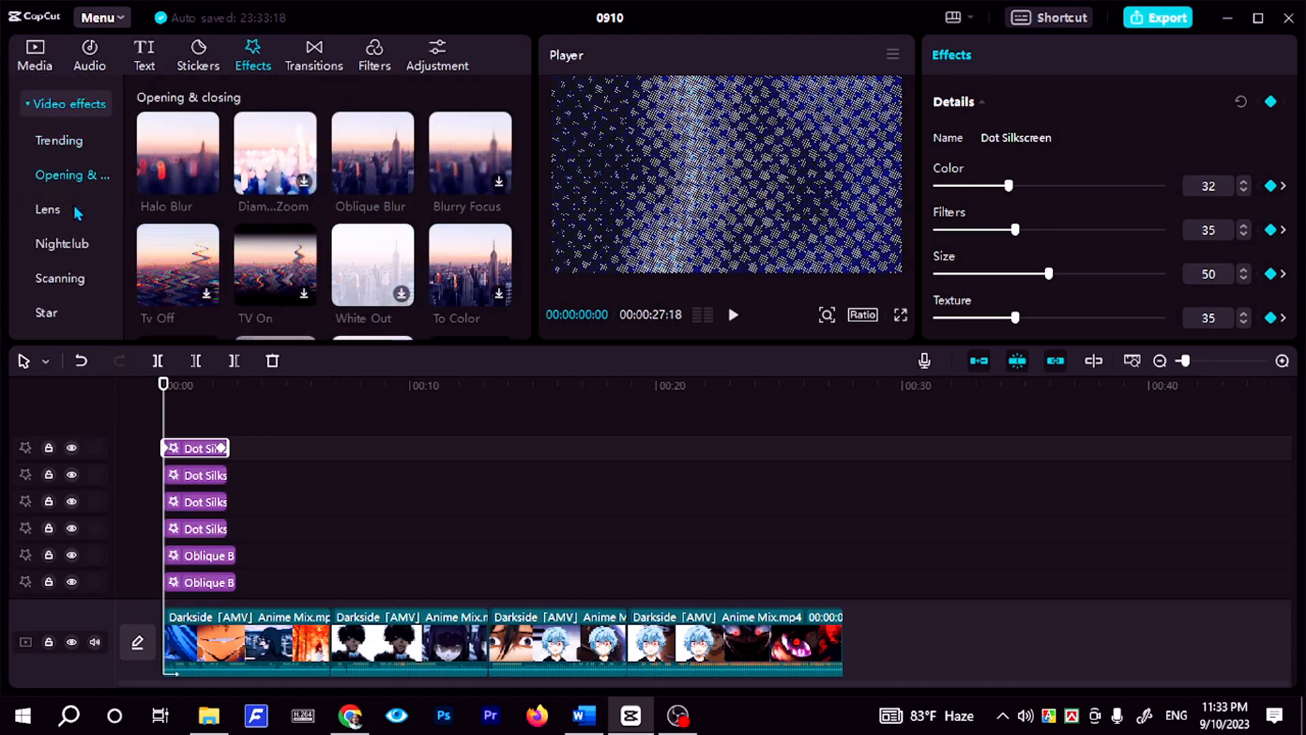
pyautogui.click(73, 206)
pyautogui.scroll(-5, 200, 234)
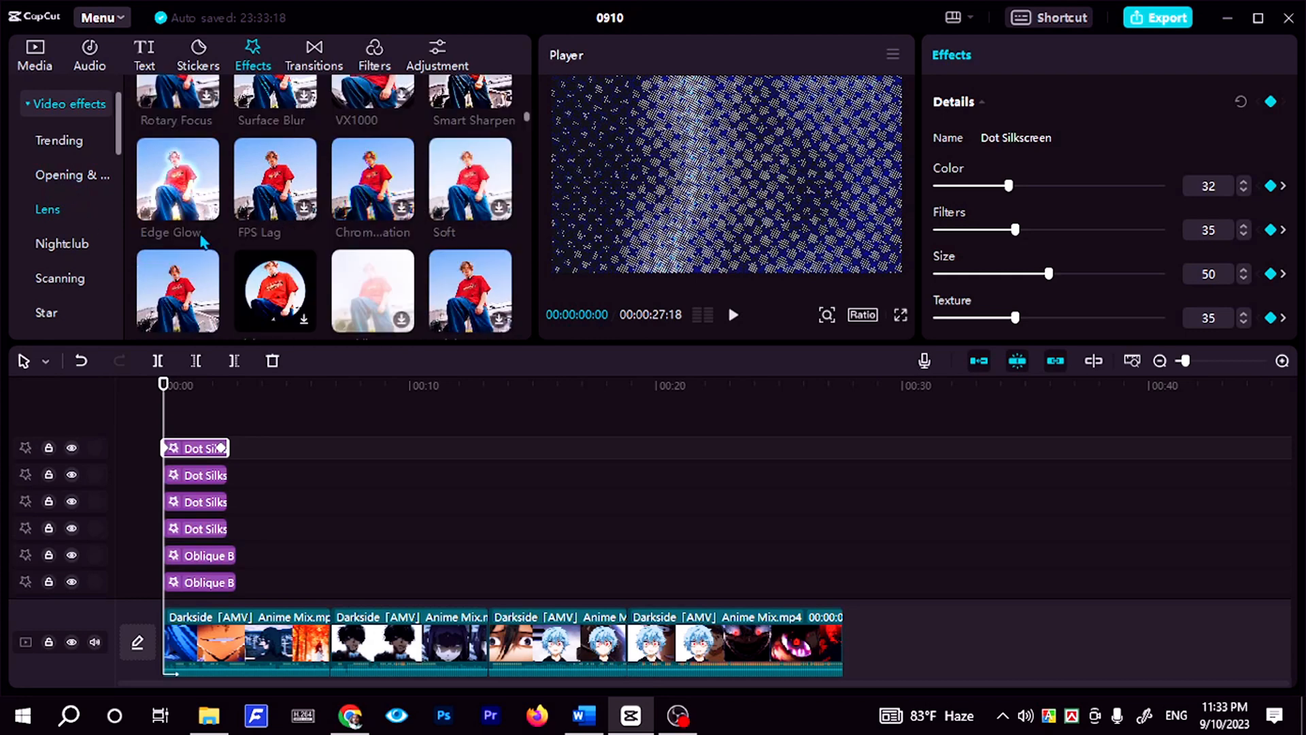
pyautogui.scroll(-2, 200, 234)
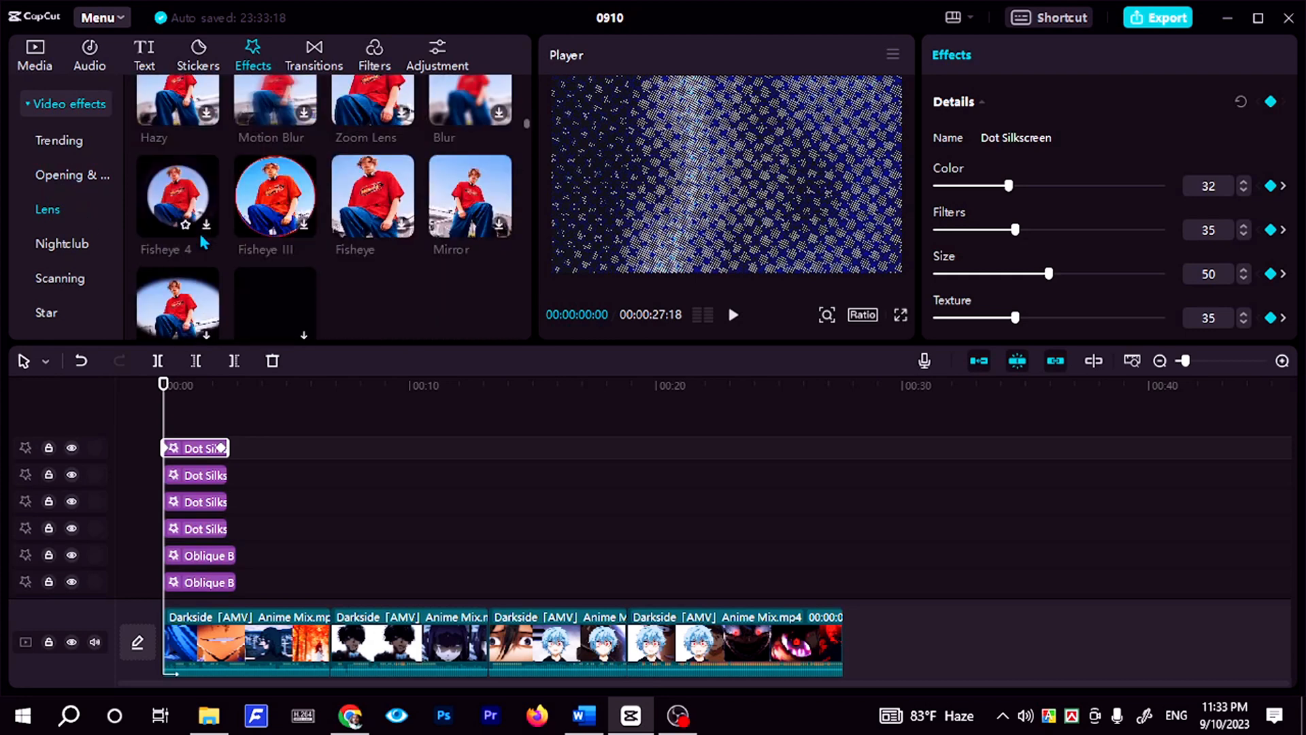
pyautogui.scroll(-3, 202, 240)
pyautogui.scroll(-2, 201, 240)
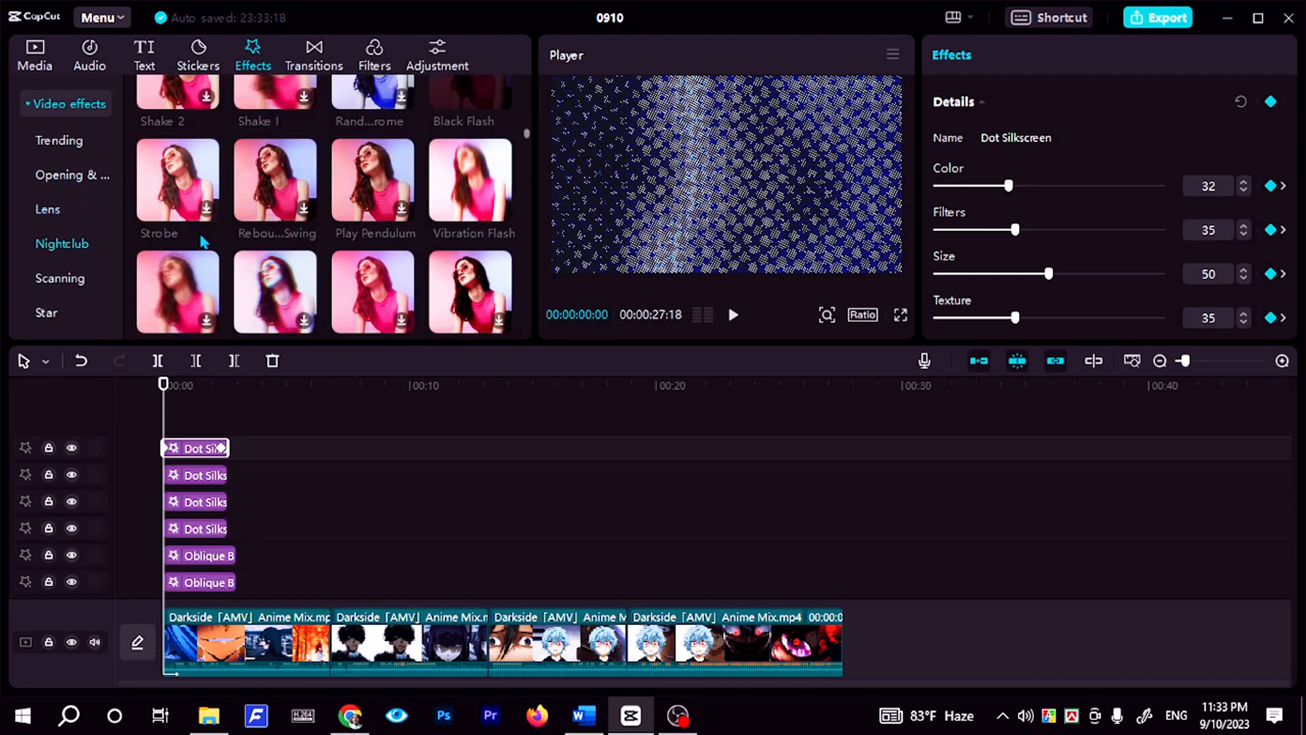
pyautogui.scroll(-2, 202, 239)
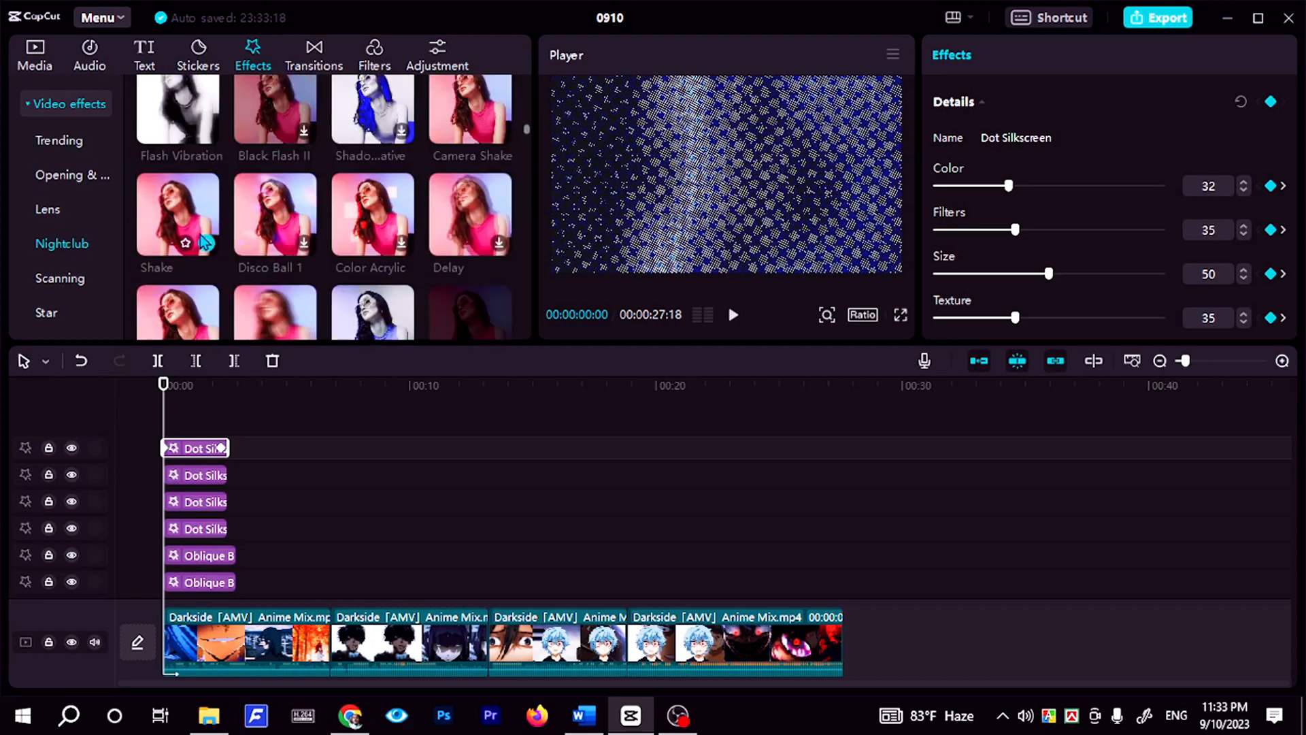
# Add the Camera Shake effect from the Trending video effects at the start of the timeline.
pyautogui.click(59, 140)
pyautogui.scroll(-2, 392, 176)
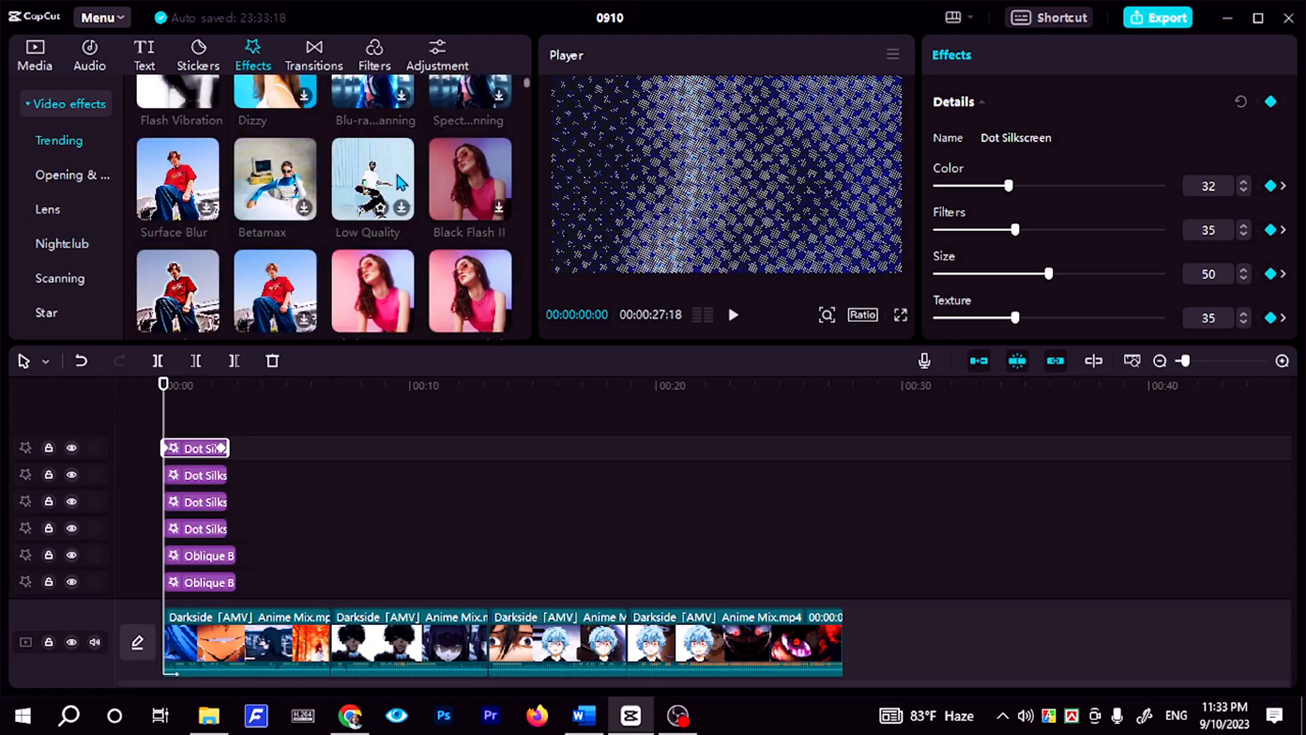
pyautogui.scroll(-2, 402, 182)
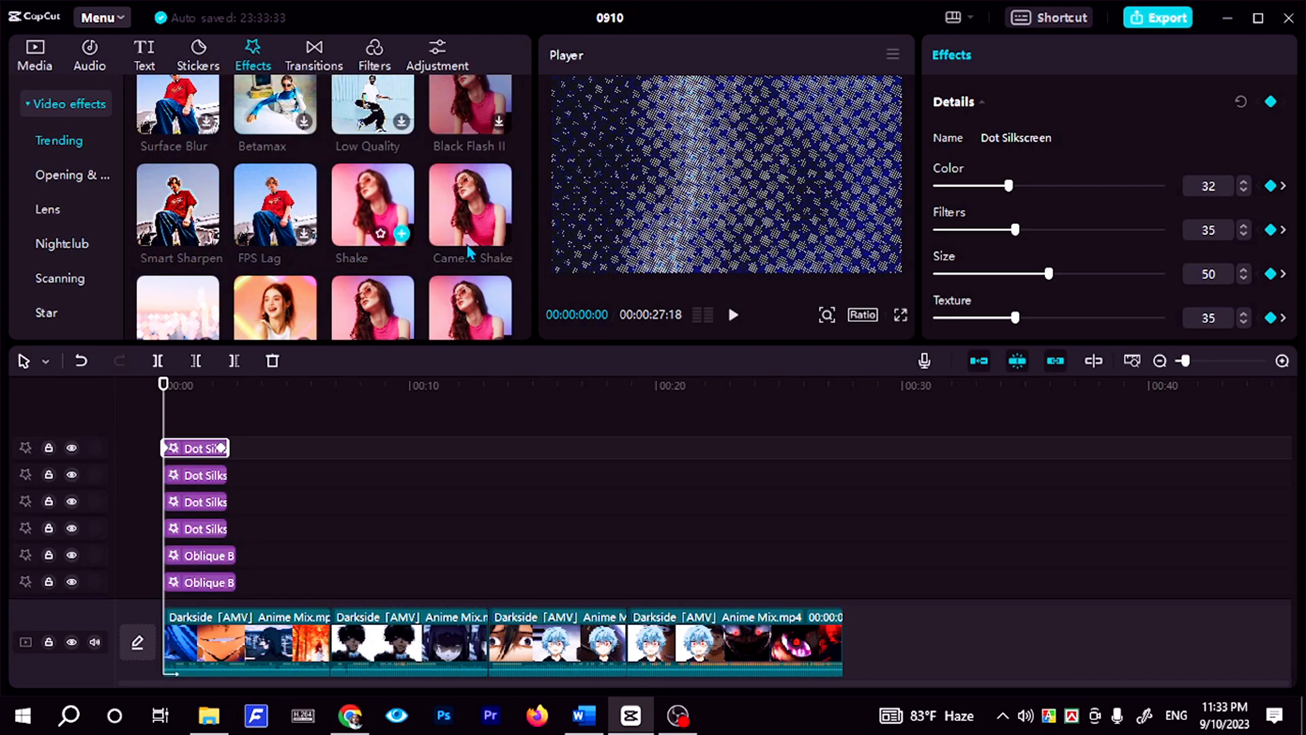
pyautogui.click(500, 234)
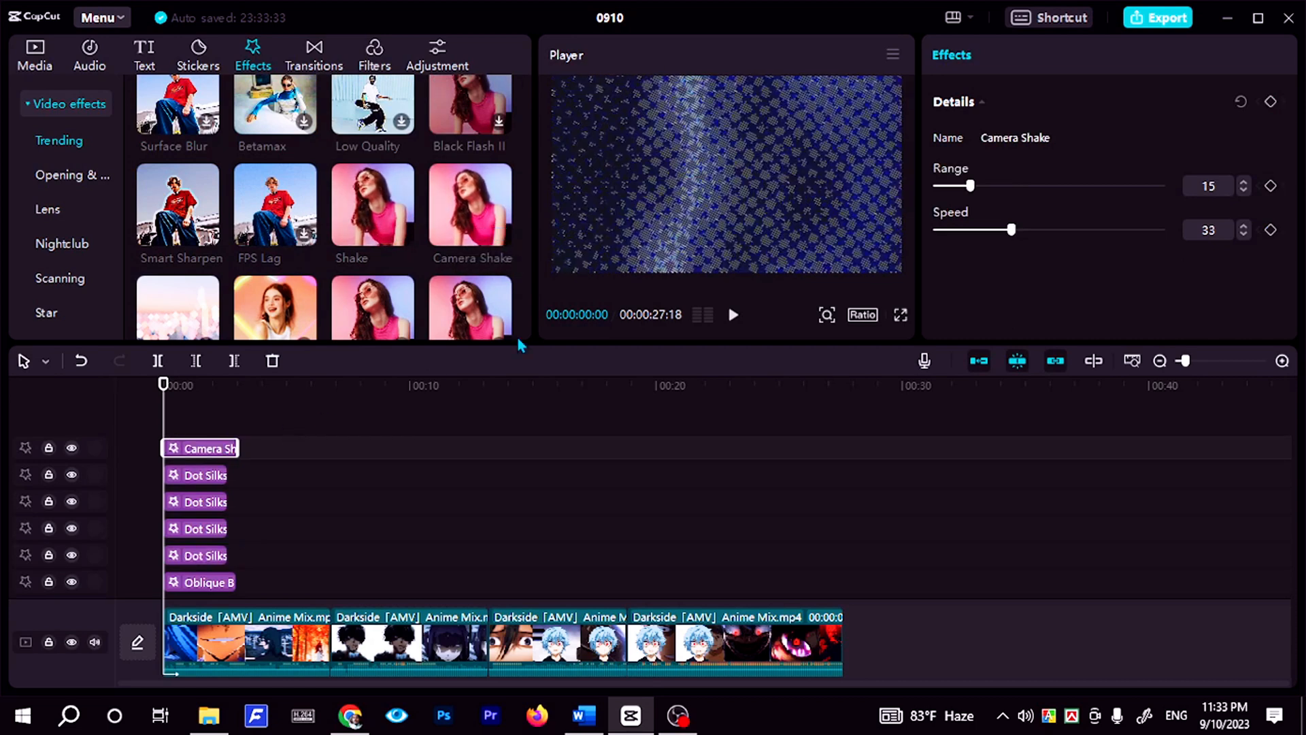
# Extend the Camera Shake effect to about 4 seconds, set its Speed to 13 and preview it.
pyautogui.moveTo(167, 393); pyautogui.dragTo(185, 392)
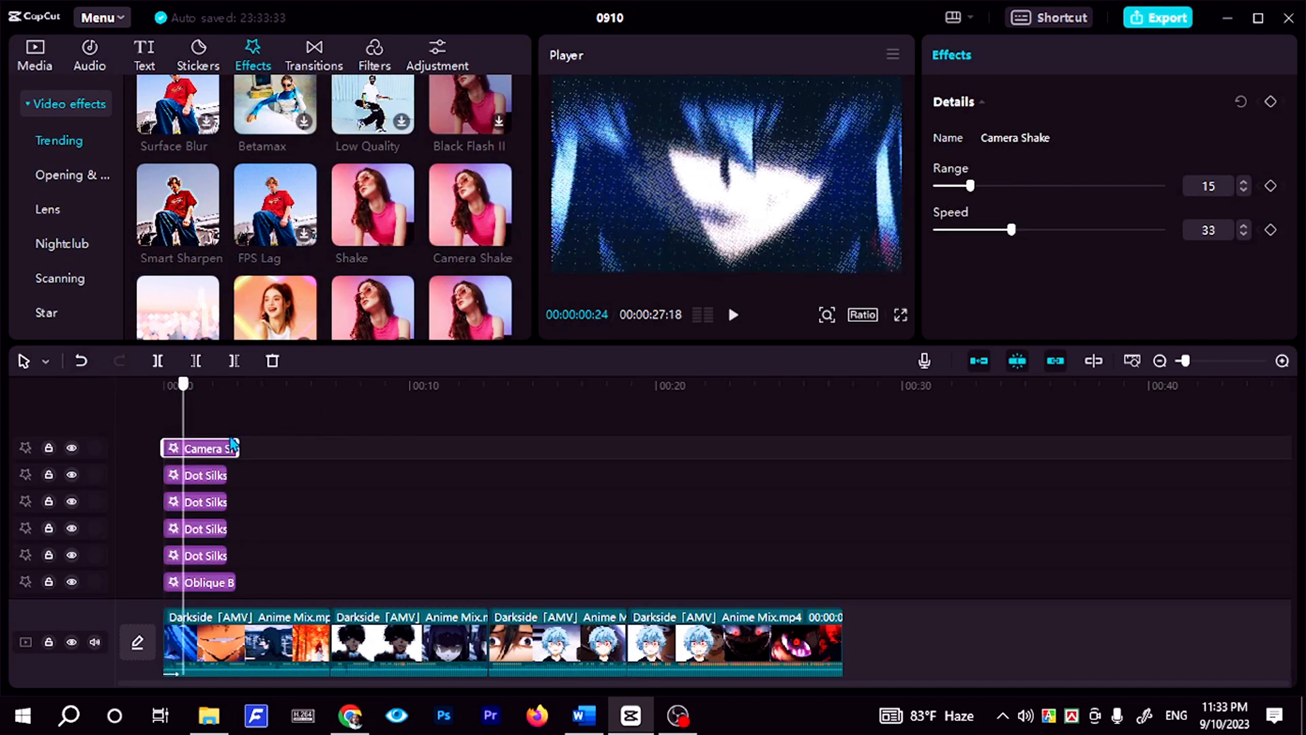
pyautogui.moveTo(239, 445); pyautogui.dragTo(262, 446)
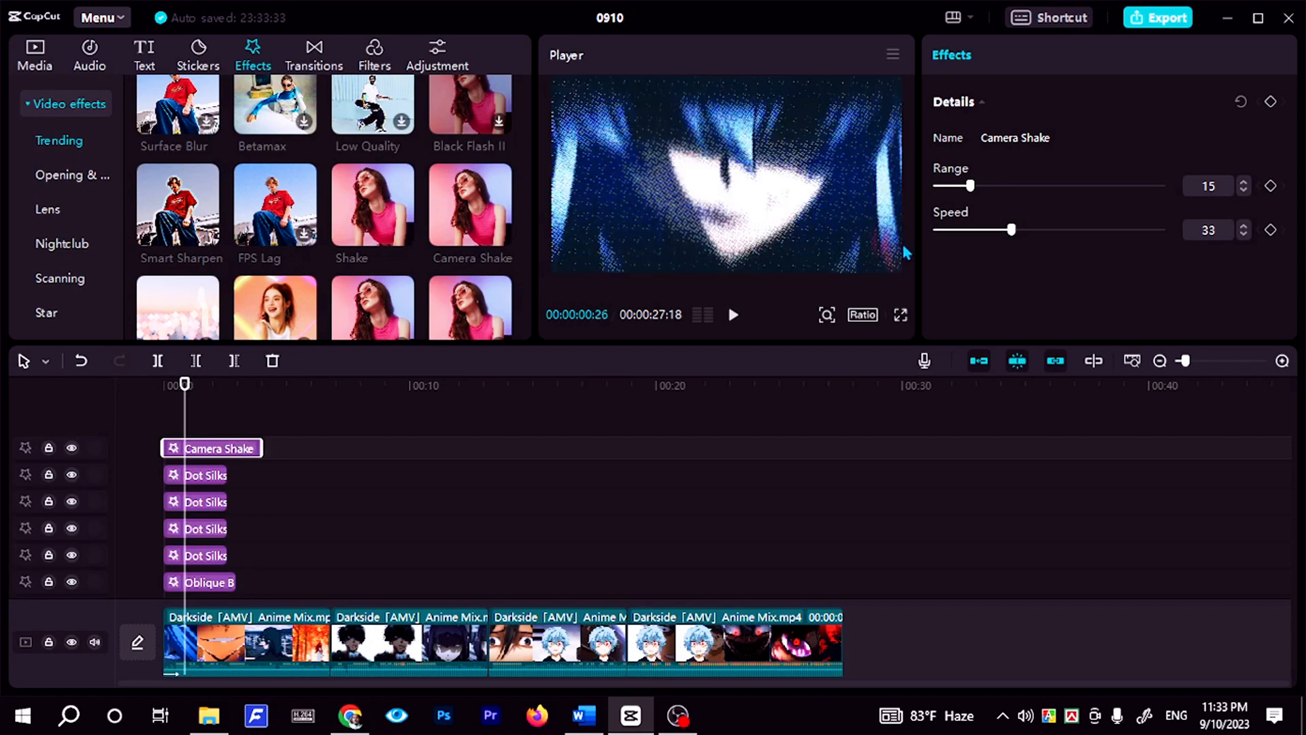
pyautogui.moveTo(1013, 230); pyautogui.dragTo(966, 230)
pyautogui.click(733, 314)
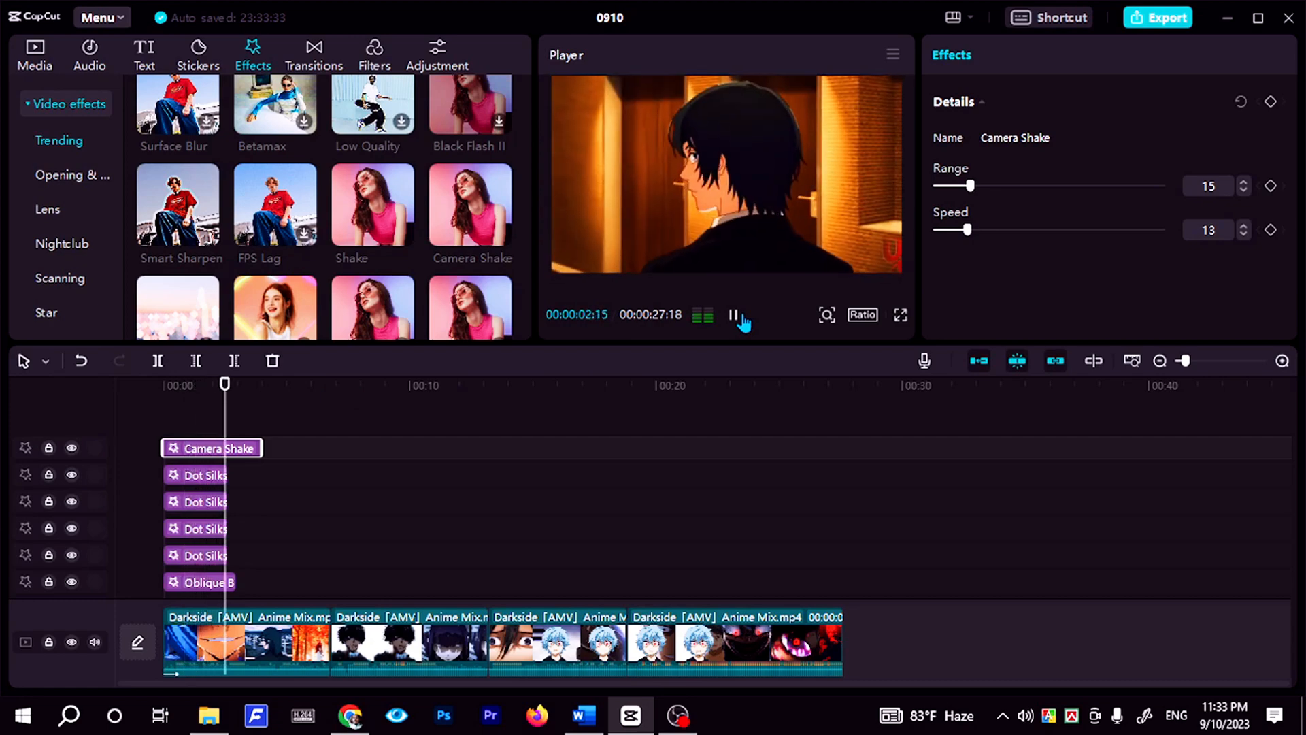
pyautogui.click(734, 316)
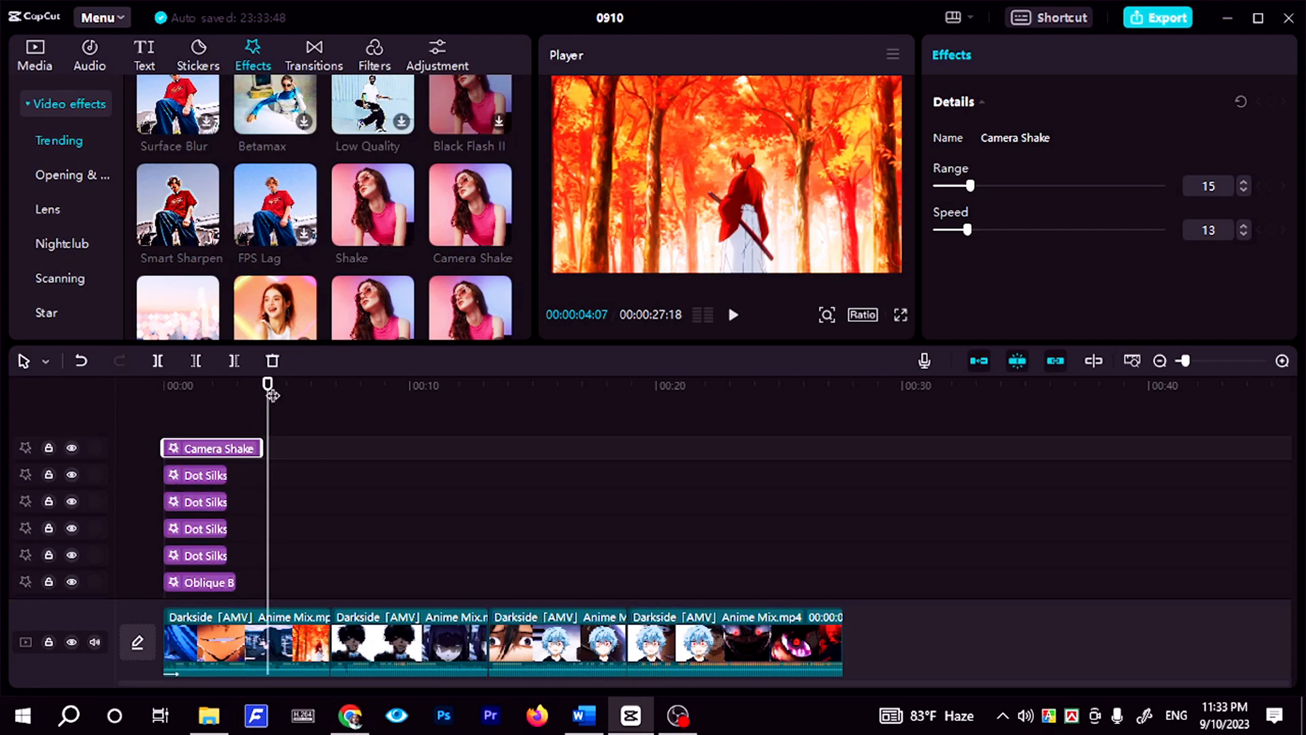
# Add the Wide Angle effect from the Lens category at the start of the second clip, 00:00:06:24.
pyautogui.moveTo(267, 386); pyautogui.dragTo(309, 385)
pyautogui.click(333, 589)
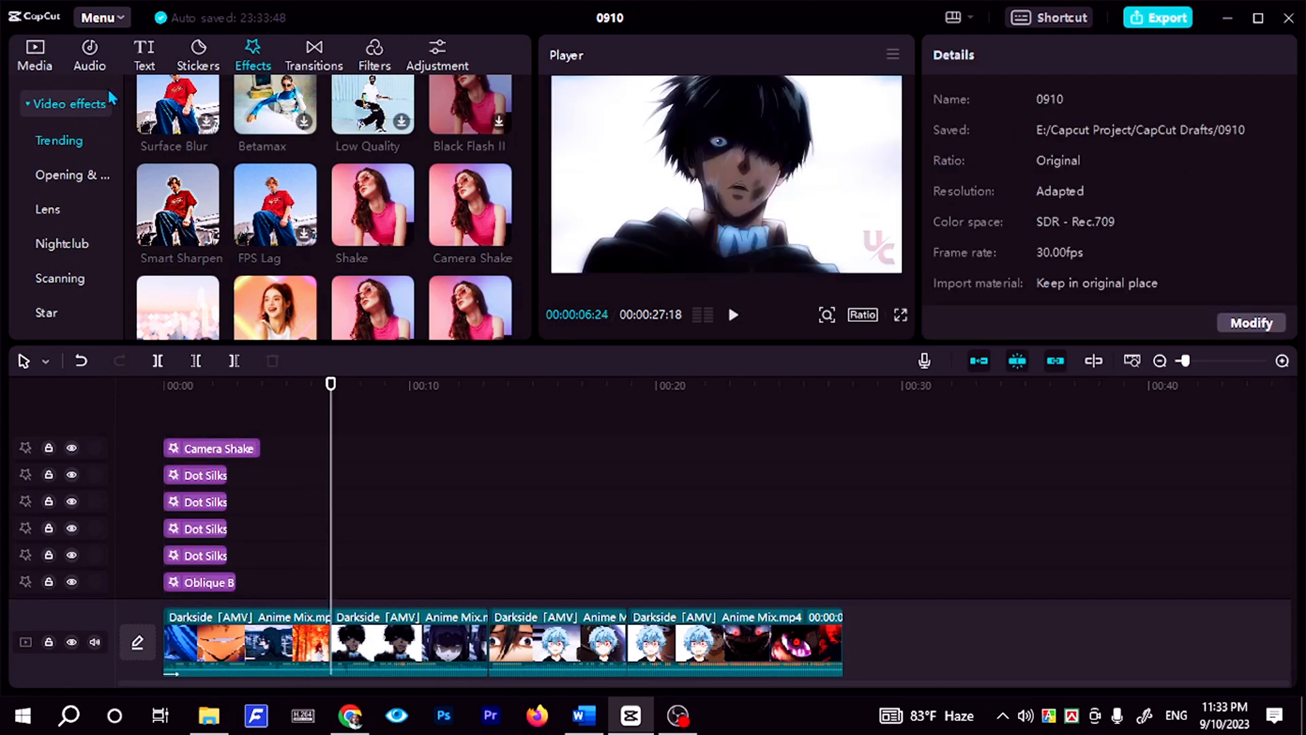
pyautogui.click(29, 109)
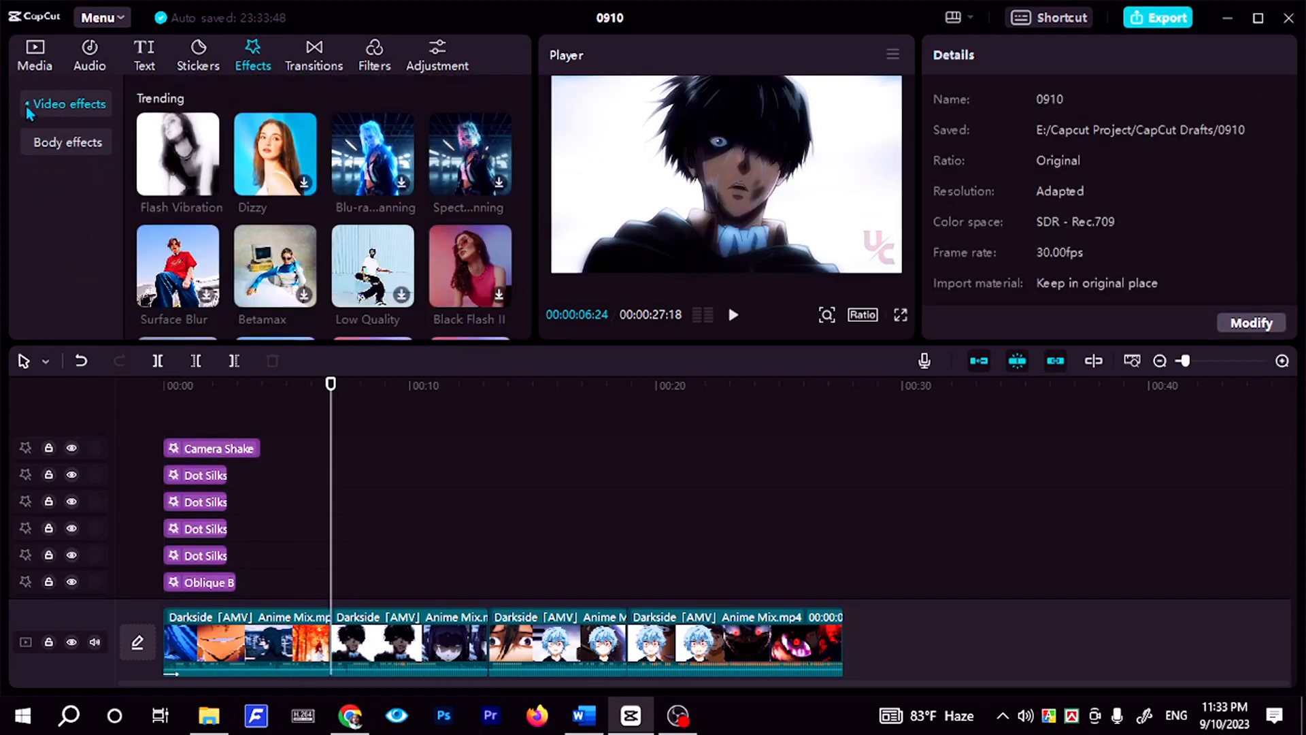
pyautogui.click(26, 106)
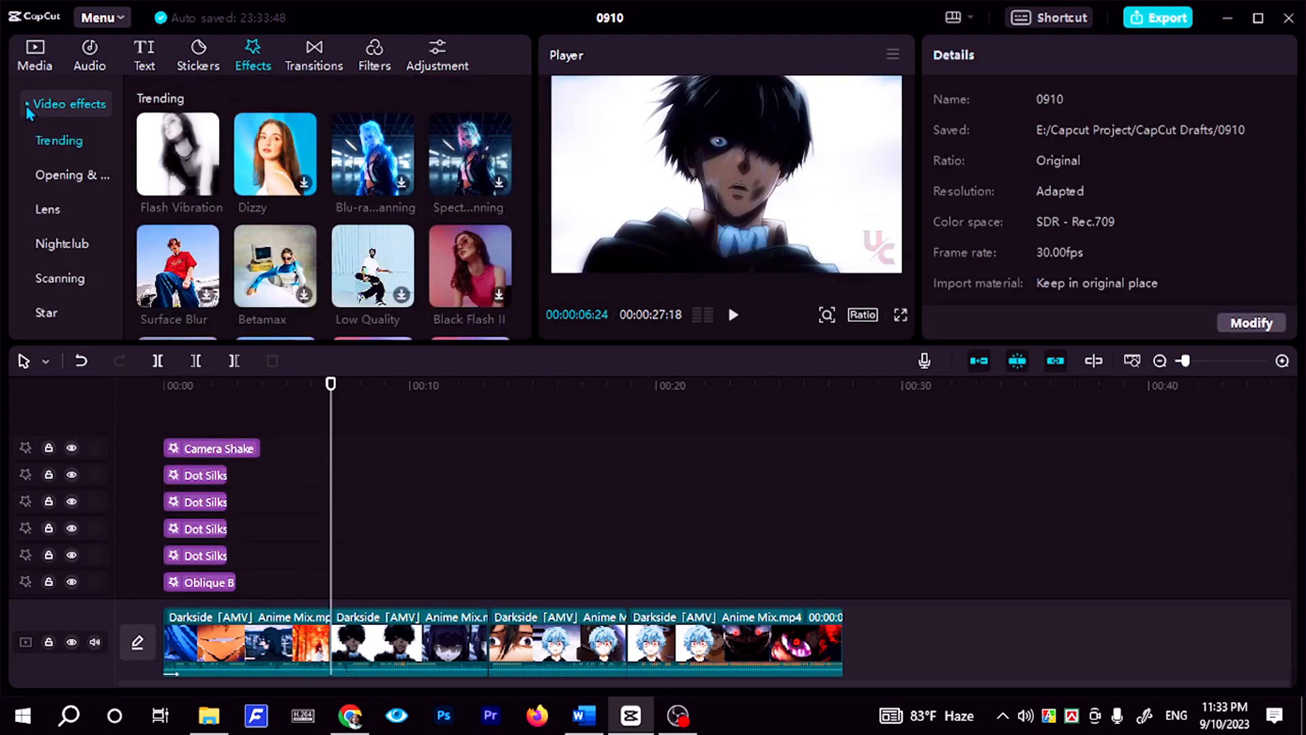
pyautogui.click(60, 176)
pyautogui.click(61, 219)
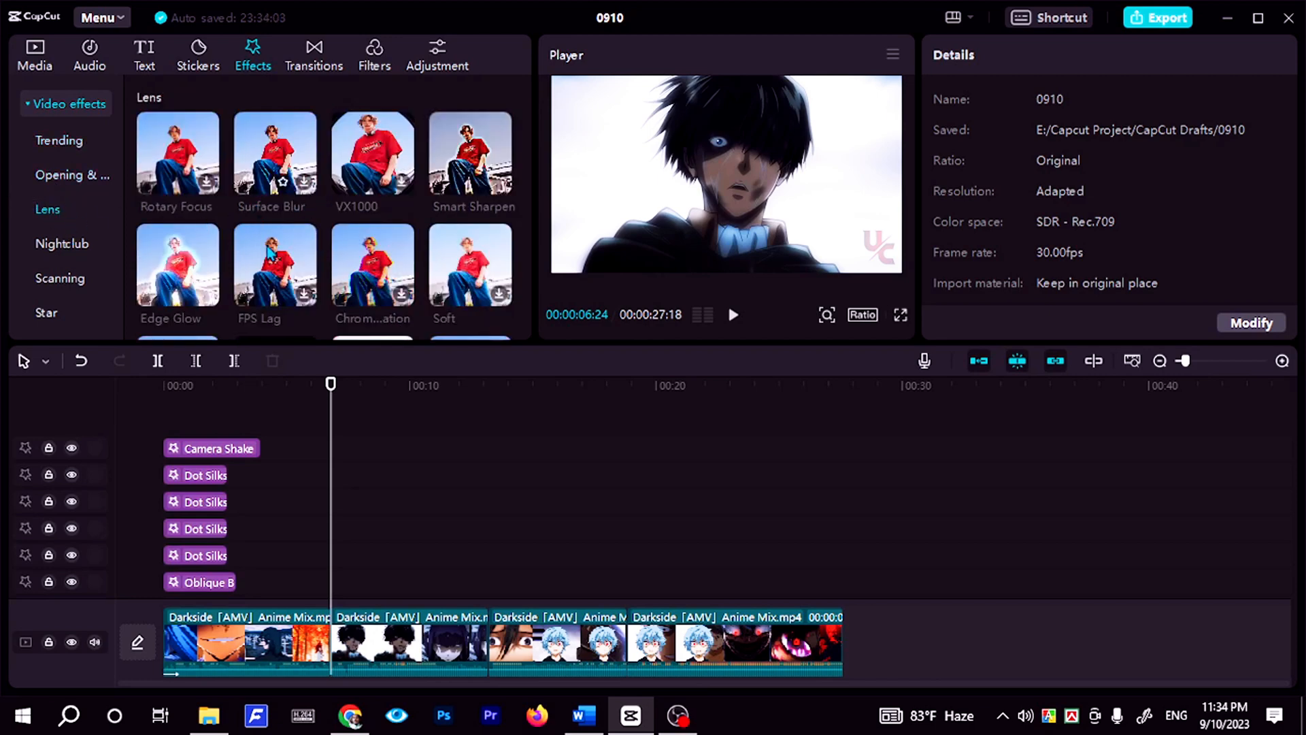
pyautogui.scroll(-1, 402, 230)
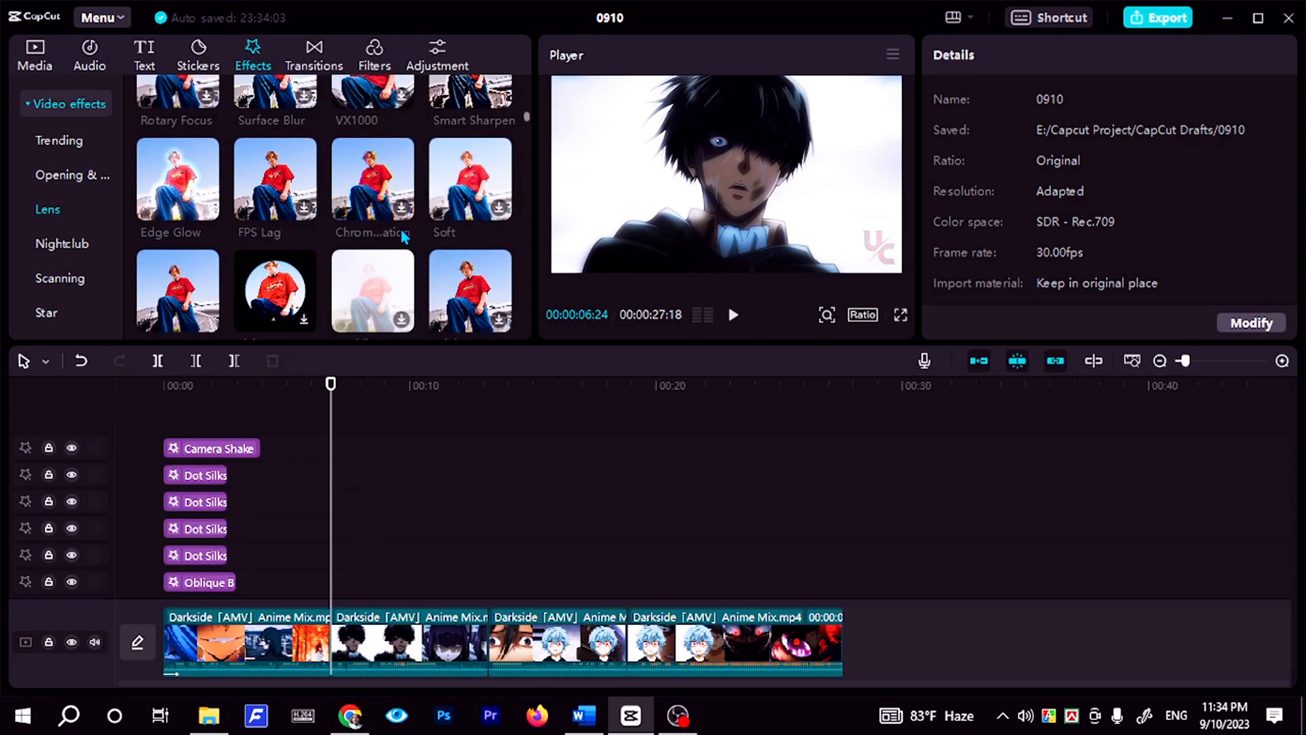
pyautogui.scroll(-2, 403, 236)
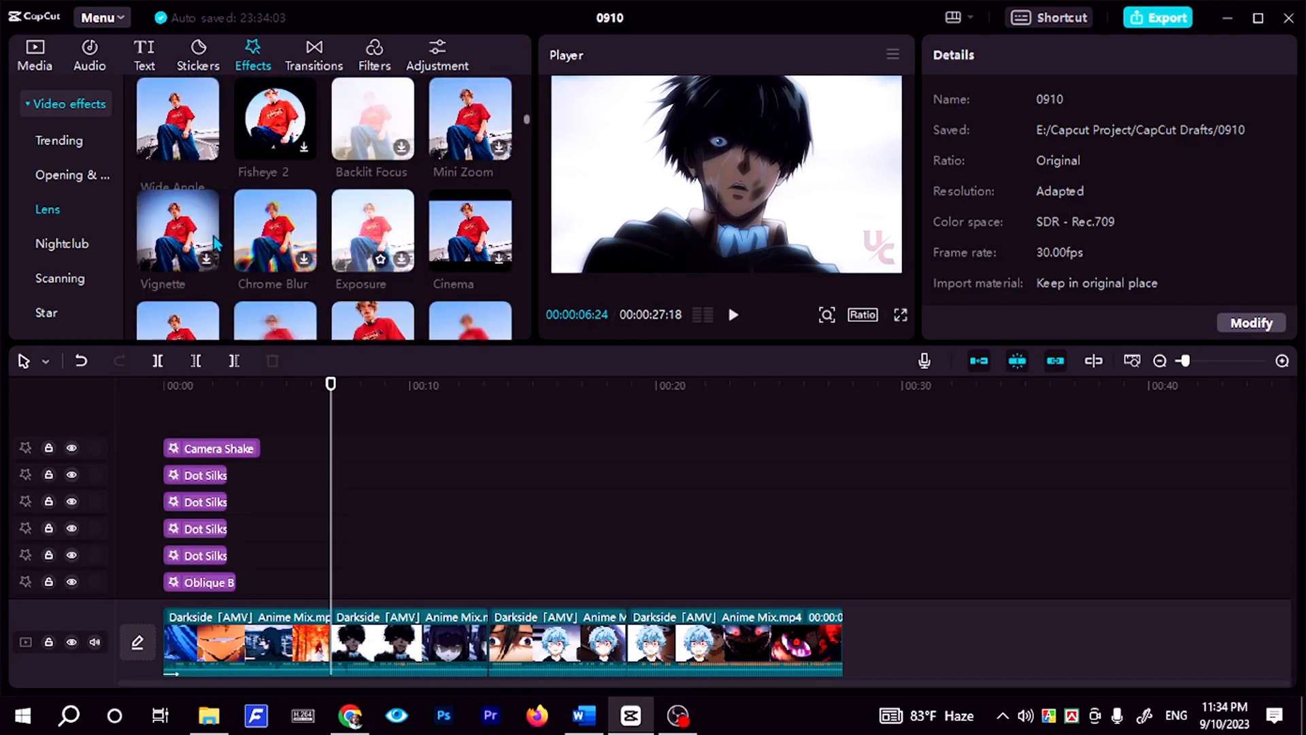
pyautogui.click(208, 153)
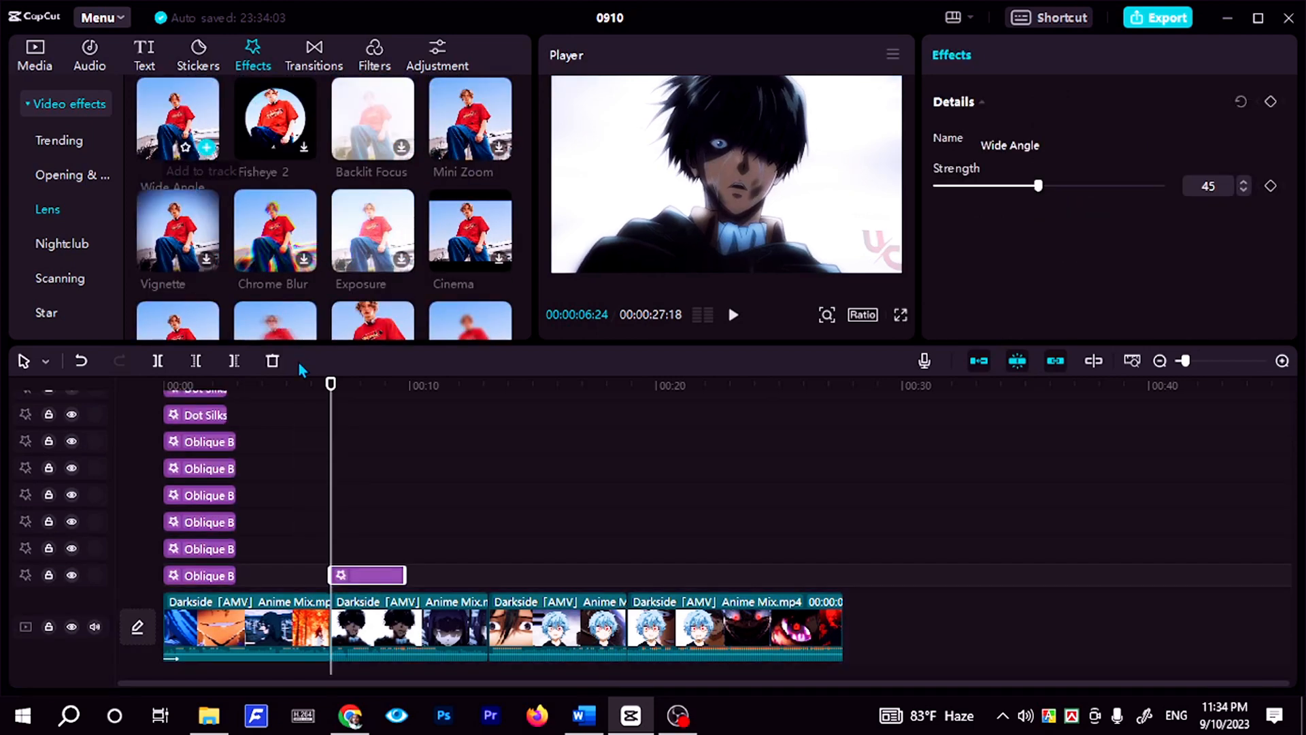
# Move the Wide Angle effect onto the topmost track so that it starts where the Camera Shake effect ends.
pyautogui.moveTo(352, 581); pyautogui.dragTo(170, 422)
pyautogui.click(177, 393)
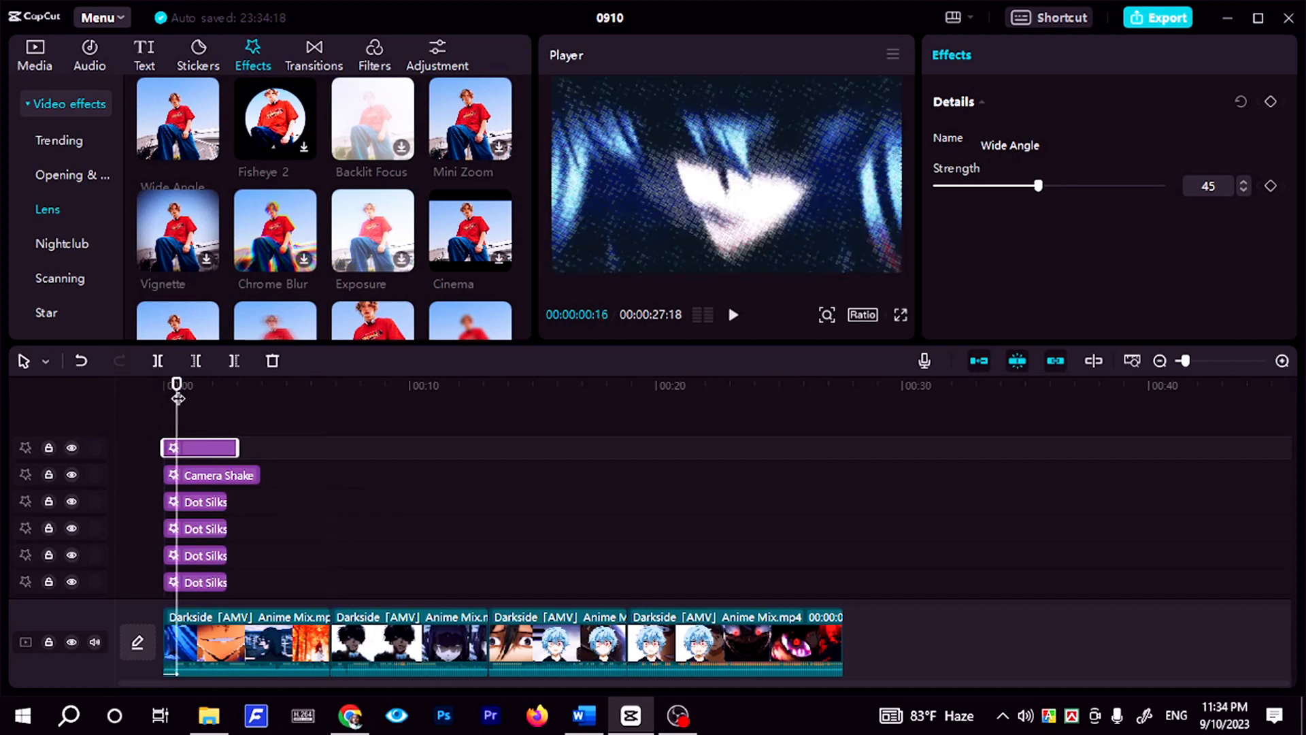
pyautogui.moveTo(212, 450); pyautogui.dragTo(304, 459)
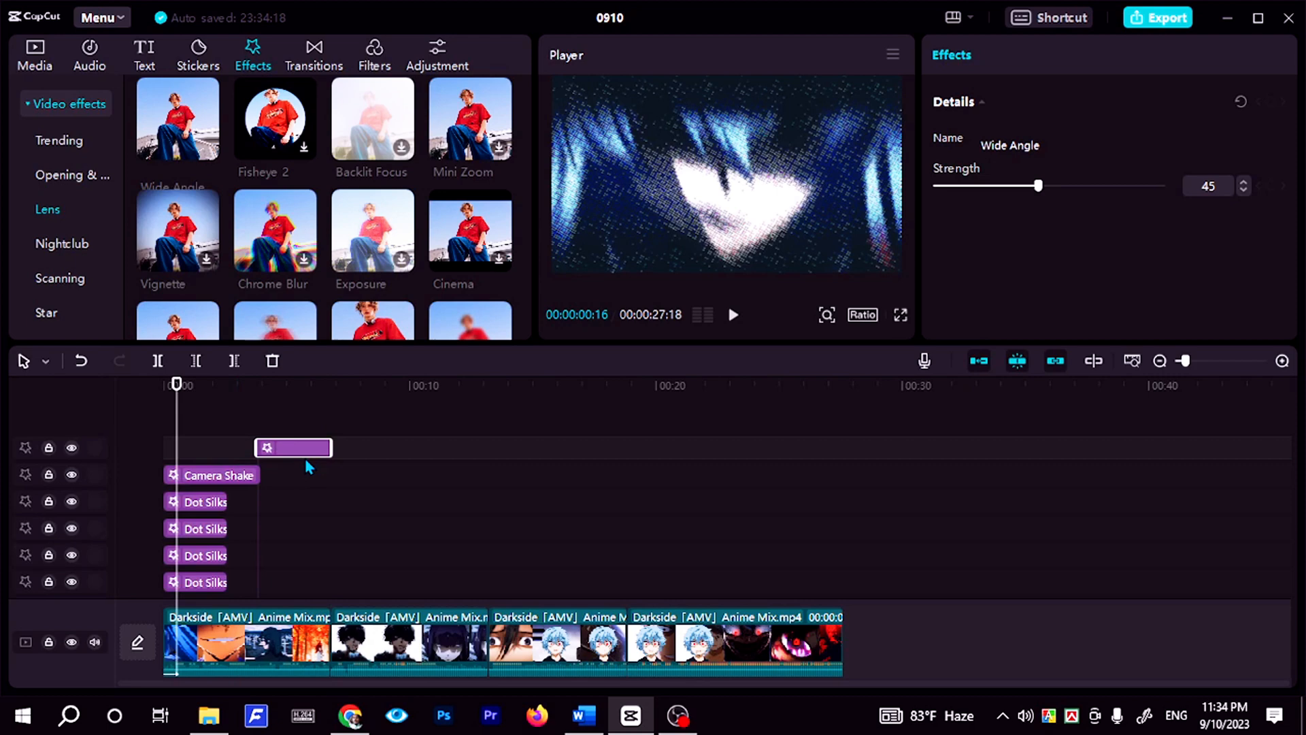
# Keyframe the Wide Angle effect at 00:00:03:24 with Strength 0.
pyautogui.click(270, 390)
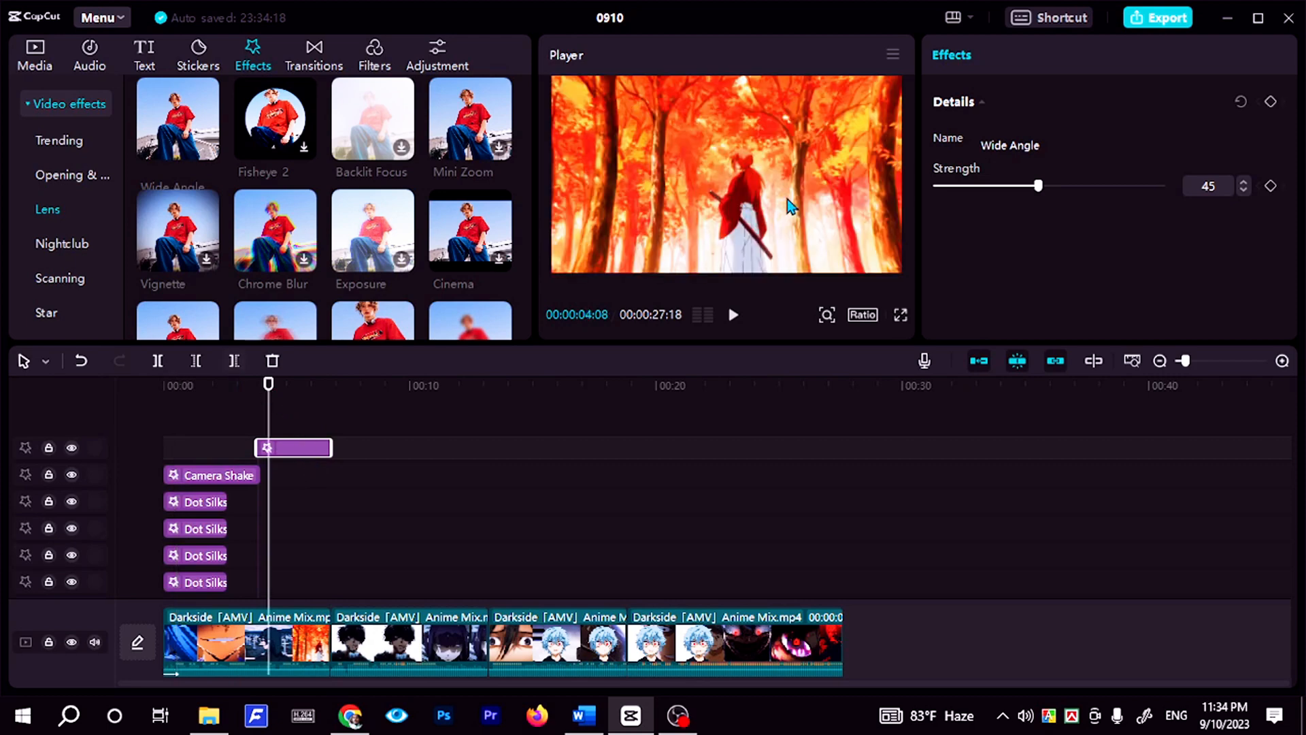
pyautogui.moveTo(268, 385)
pyautogui.mouseDown()
pyautogui.moveTo(237, 390)
pyautogui.moveTo(255, 389)
pyautogui.mouseUp()
pyautogui.click(1271, 101)
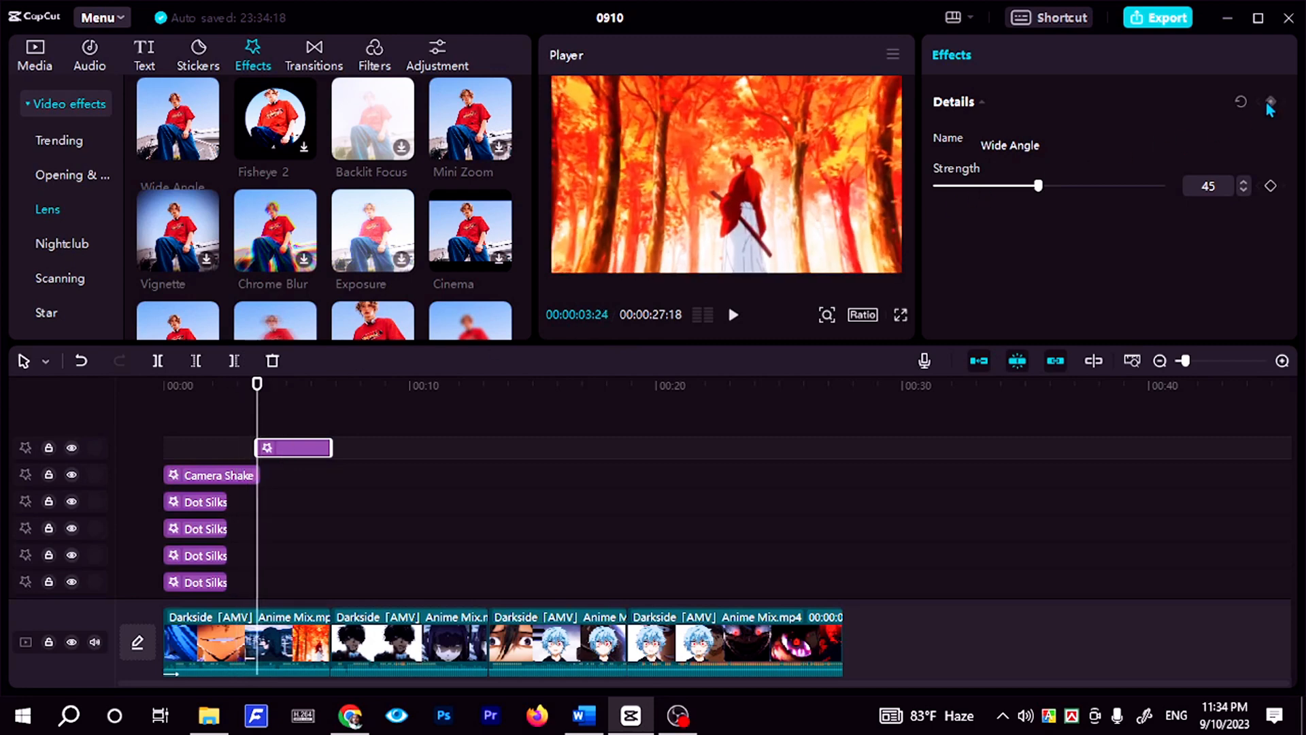
pyautogui.moveTo(1027, 190); pyautogui.dragTo(937, 186)
# Keyframe the Wide Angle Strength at 100 at 00:00:06:17 and preview the animation from the effect's start.
pyautogui.moveTo(259, 389); pyautogui.dragTo(326, 387)
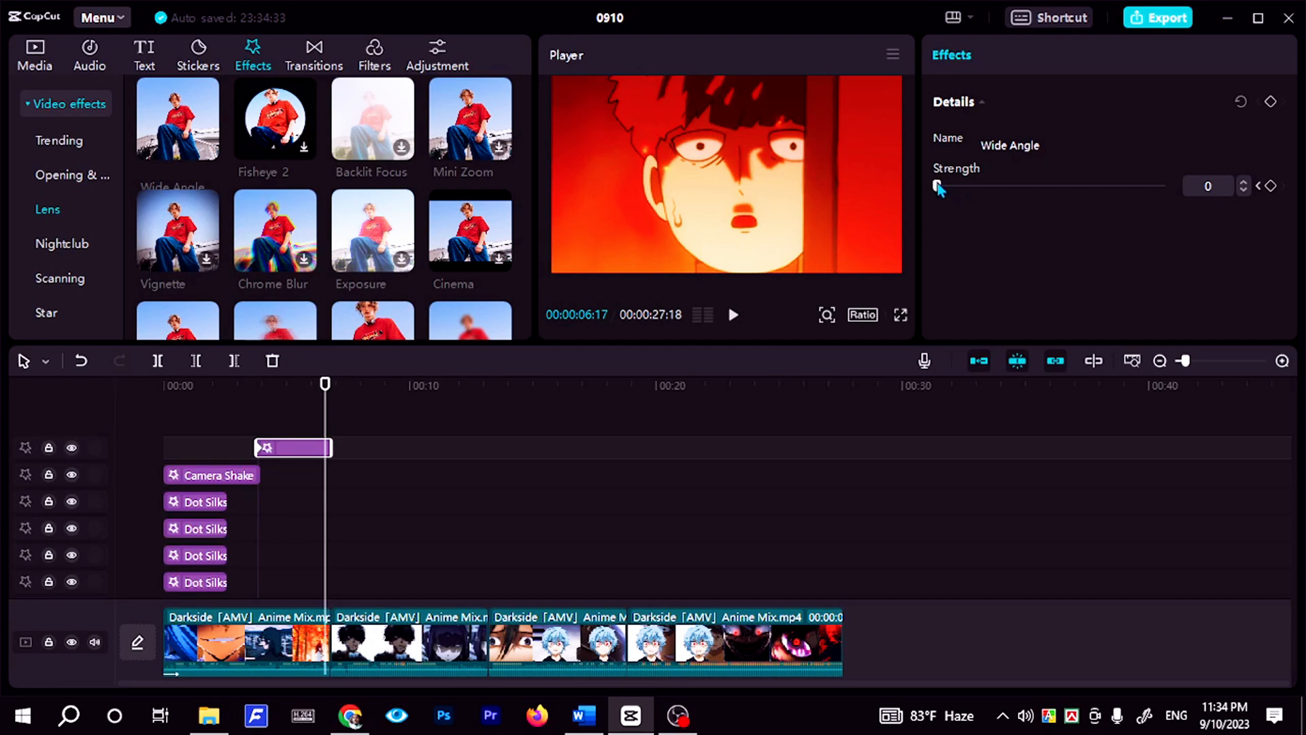
pyautogui.moveTo(937, 187); pyautogui.dragTo(1169, 175)
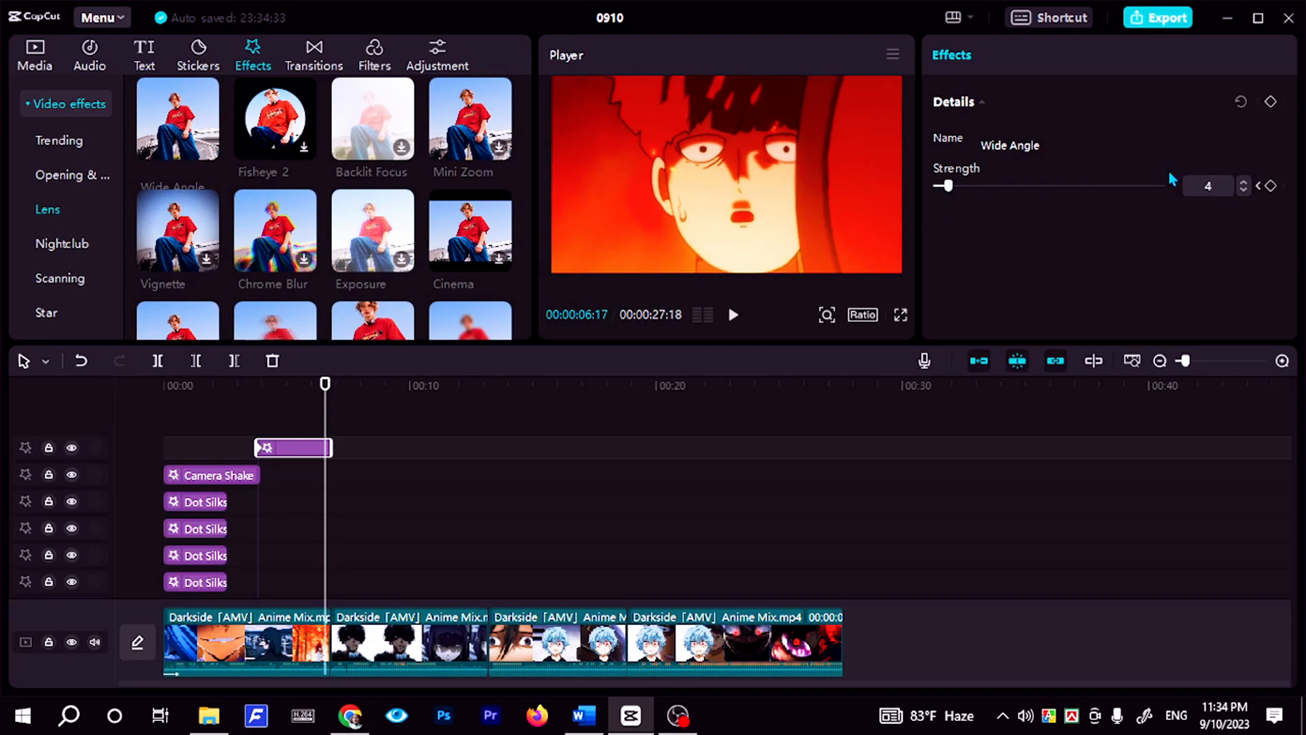
pyautogui.click(258, 393)
pyautogui.press('space')
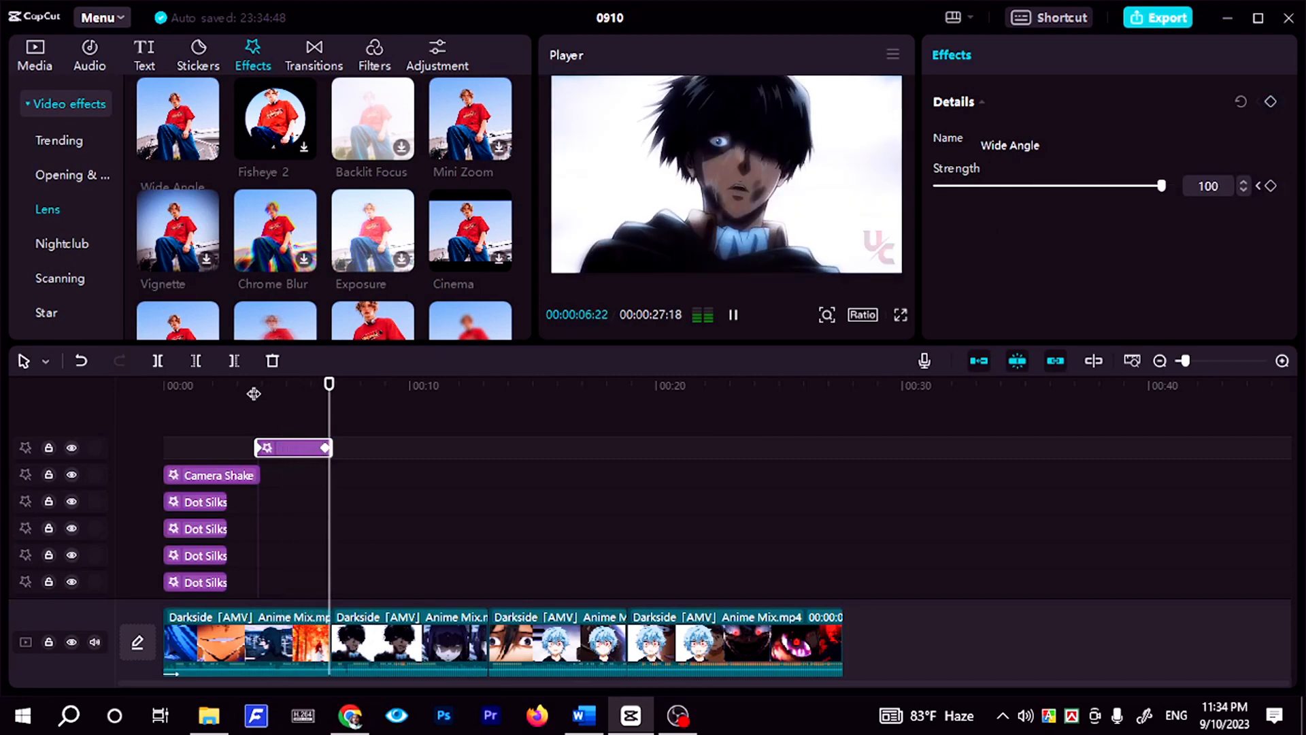
pyautogui.press('space')
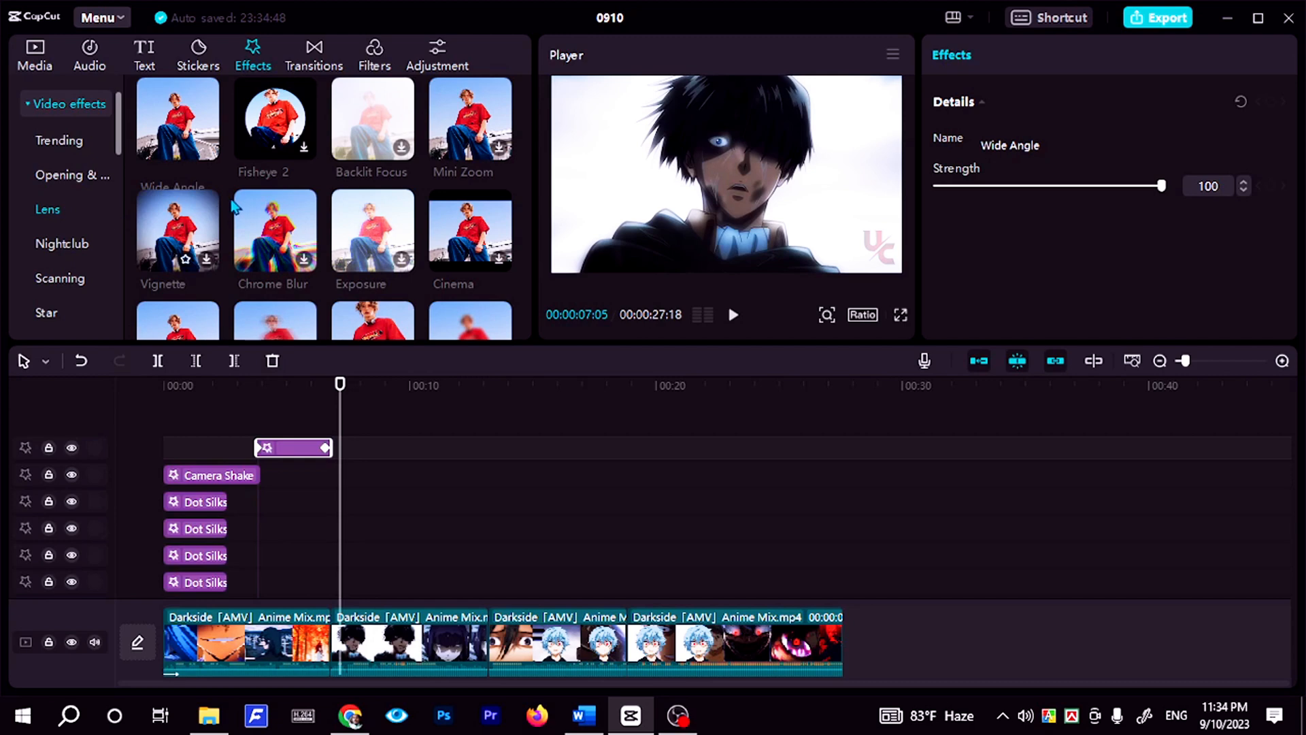
# Add the Edge Glow effect on the topmost track, spanning the whole first clip, and place the playhead at 00:00:02:05.
pyautogui.scroll(1, 247, 202)
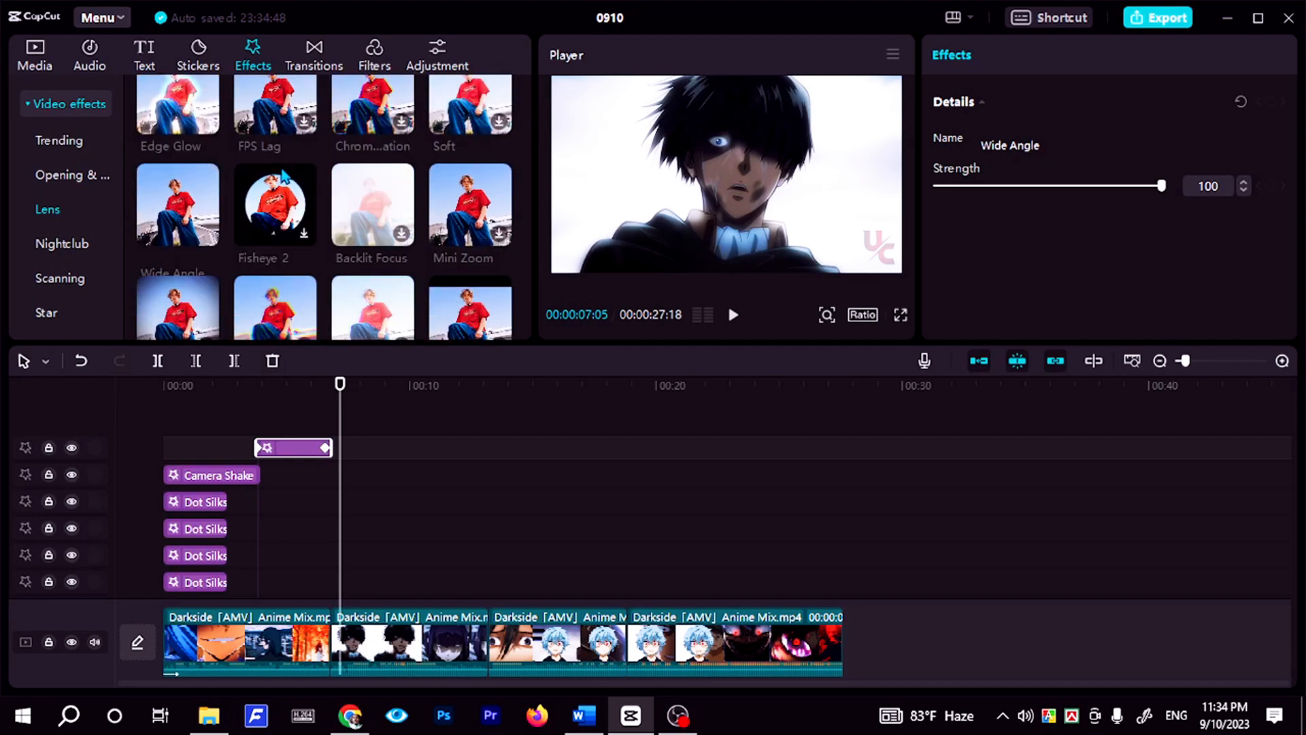
pyautogui.click(208, 126)
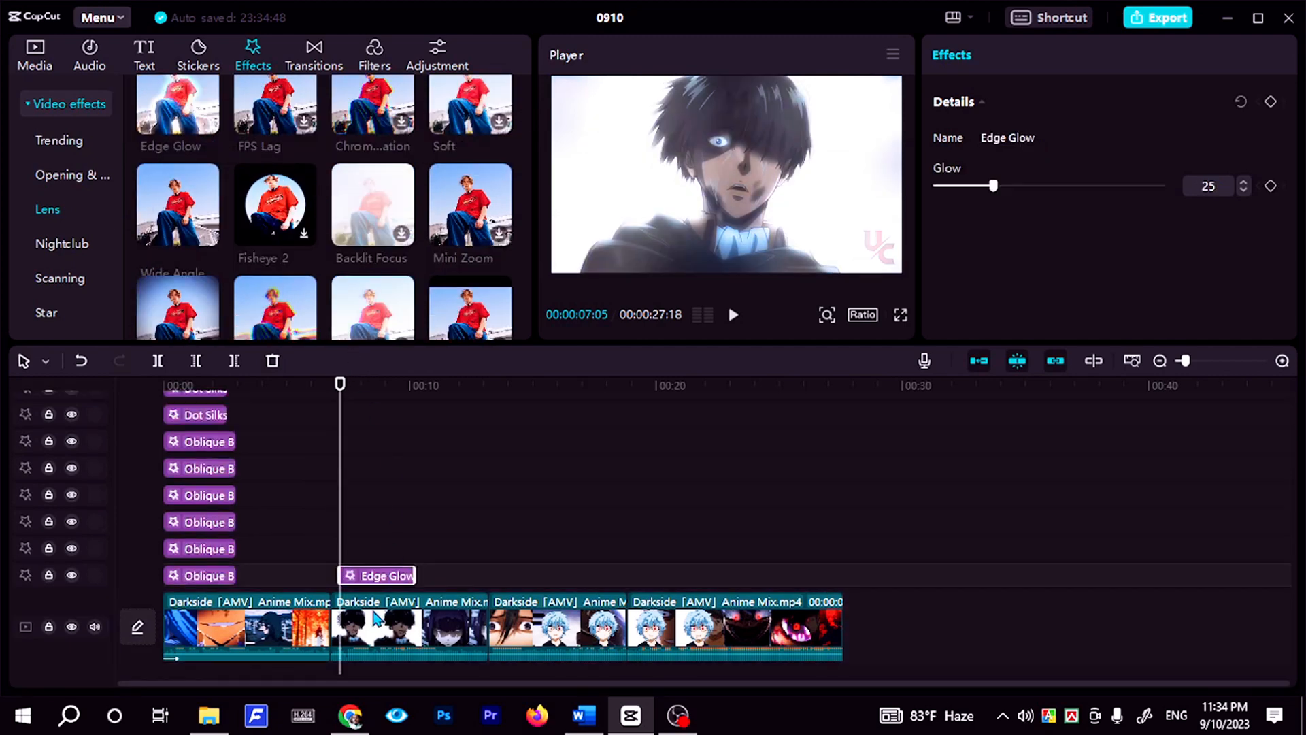
pyautogui.moveTo(363, 572); pyautogui.dragTo(331, 468)
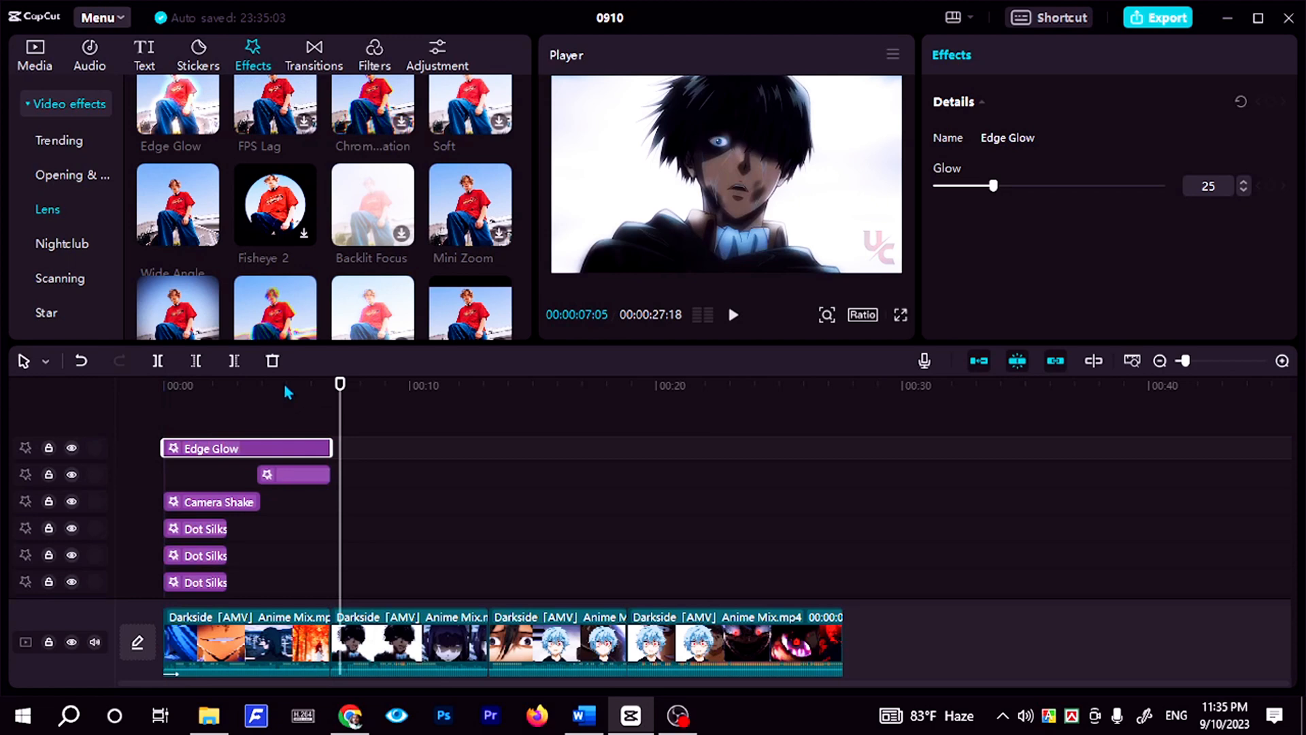
pyautogui.moveTo(284, 386); pyautogui.dragTo(217, 388)
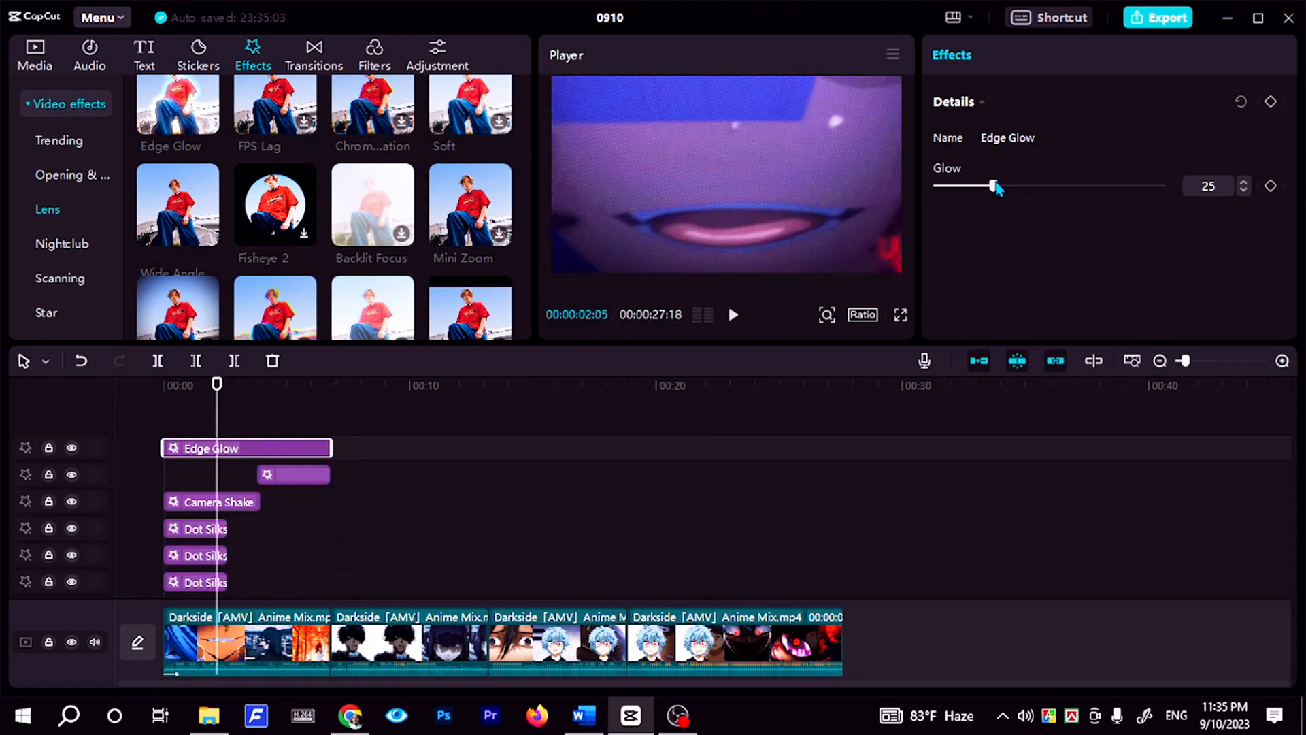
# Set the Edge Glow effect's Glow to 15 and preview the edit from the start.
pyautogui.moveTo(986, 185); pyautogui.dragTo(969, 189)
pyautogui.moveTo(216, 386); pyautogui.dragTo(27, 401)
pyautogui.press('space')
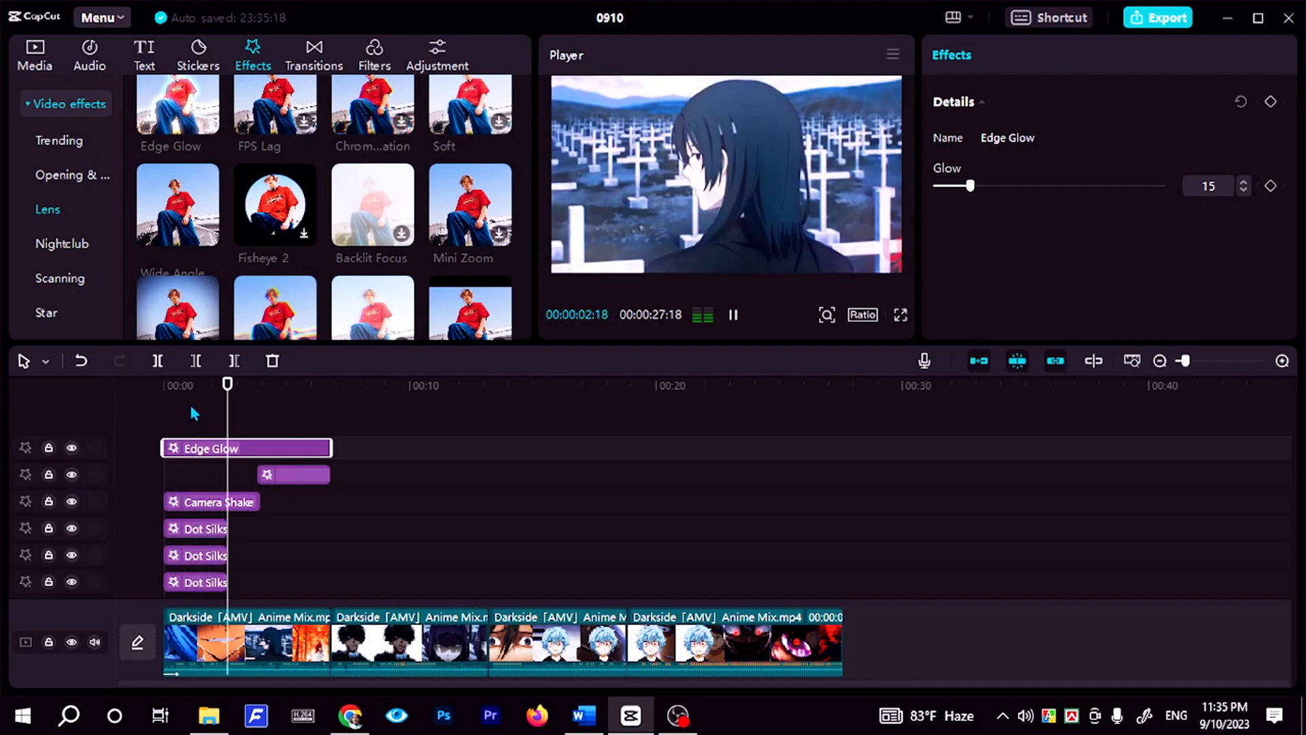
pyautogui.press('space')
# Add the Vignette lens effect at 00:00:02:28 and preview the edit from the start.
pyautogui.scroll(-1, 194, 246)
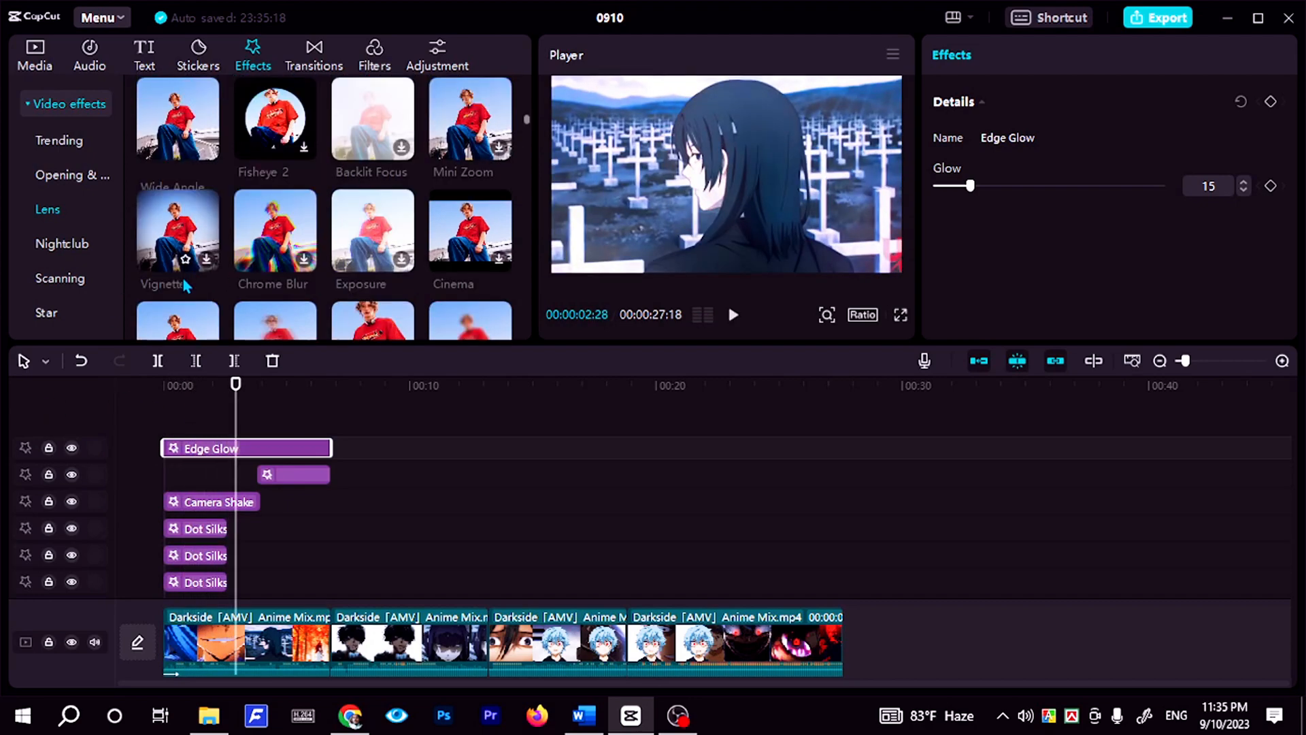
pyautogui.click(207, 264)
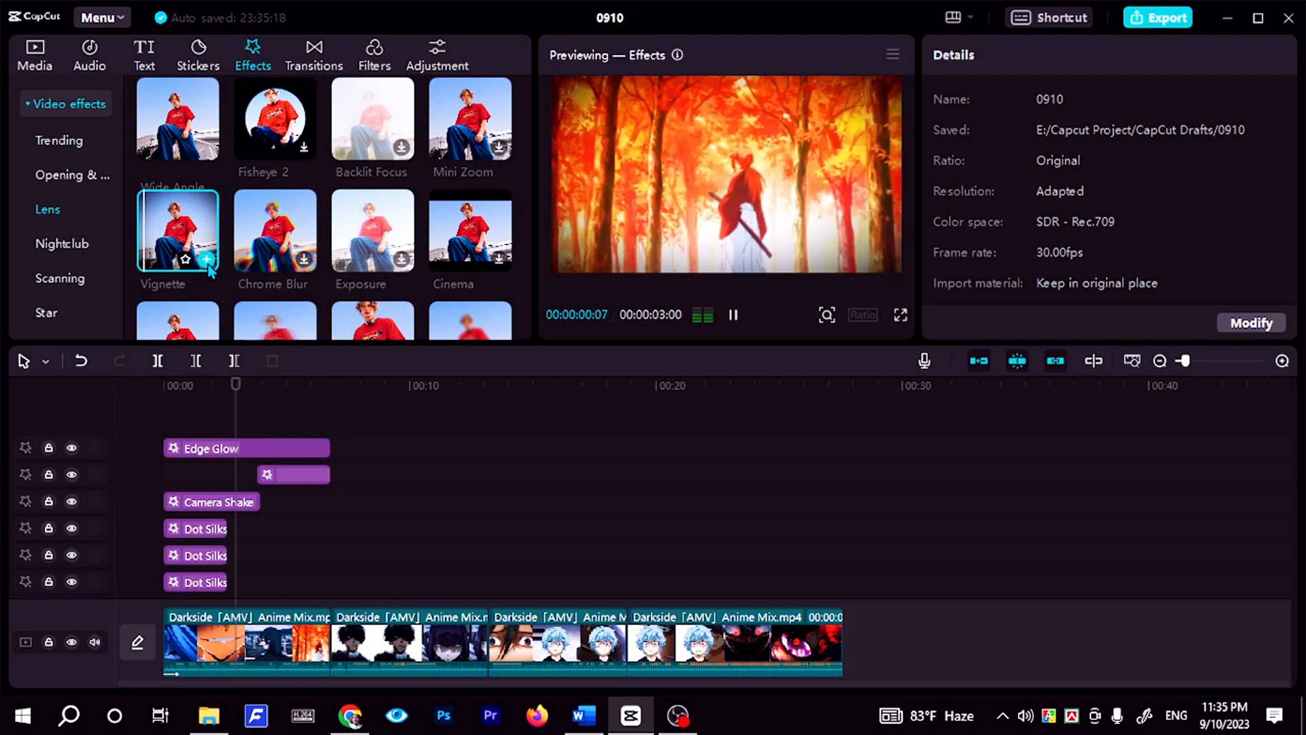
pyautogui.moveTo(233, 418); pyautogui.dragTo(246, 425)
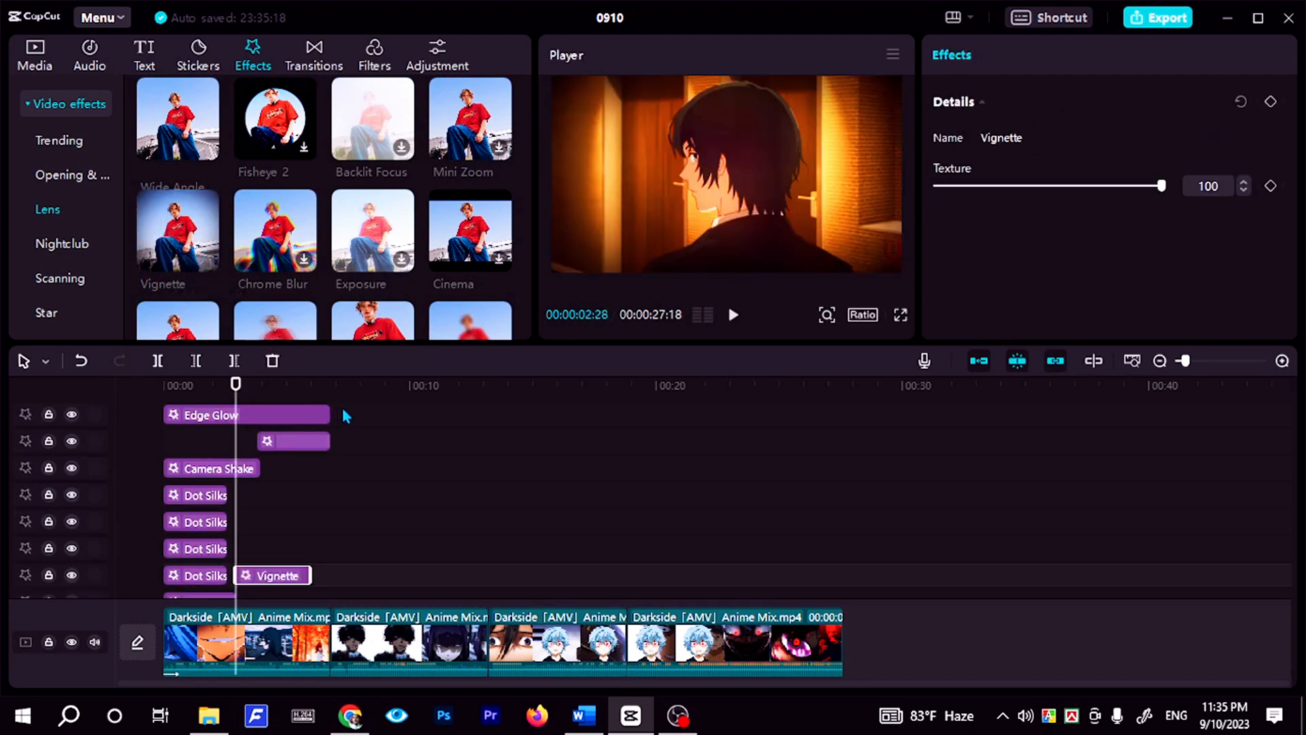
pyautogui.press('space')
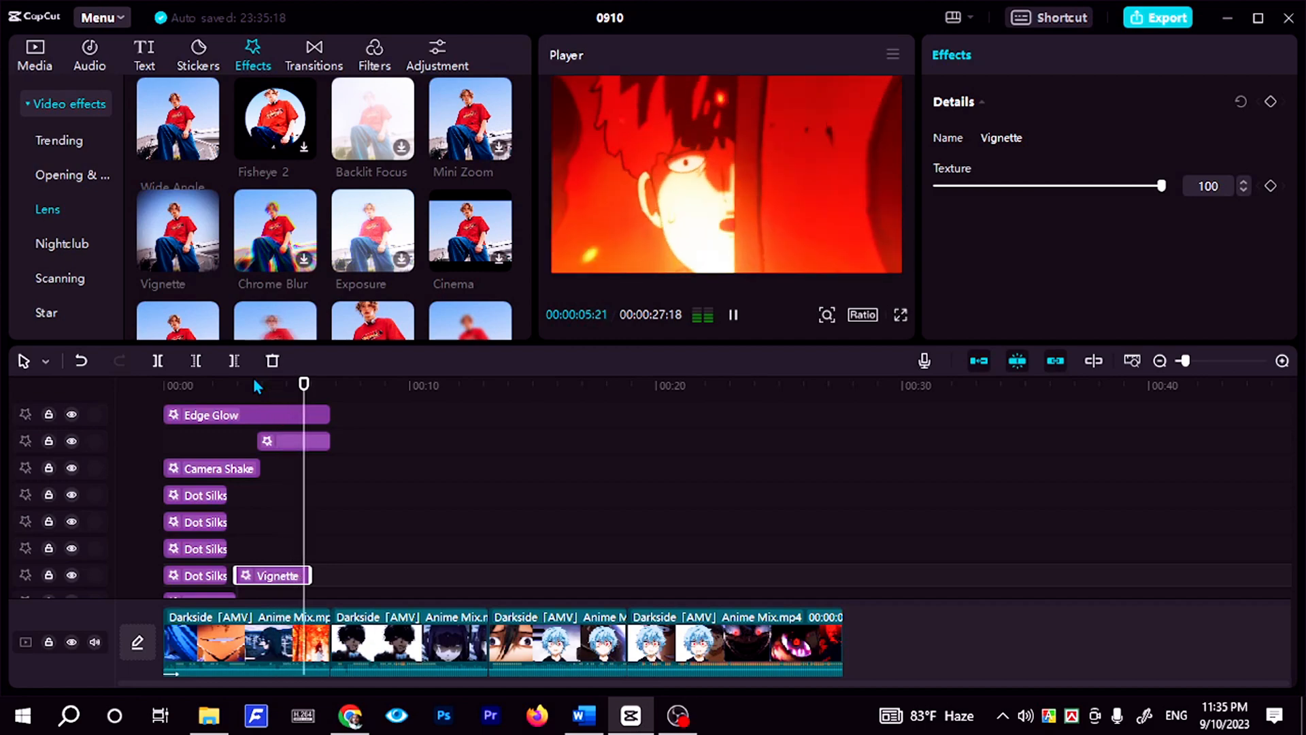
pyautogui.click(187, 392)
pyautogui.moveTo(187, 396); pyautogui.dragTo(25, 389)
pyautogui.press('space')
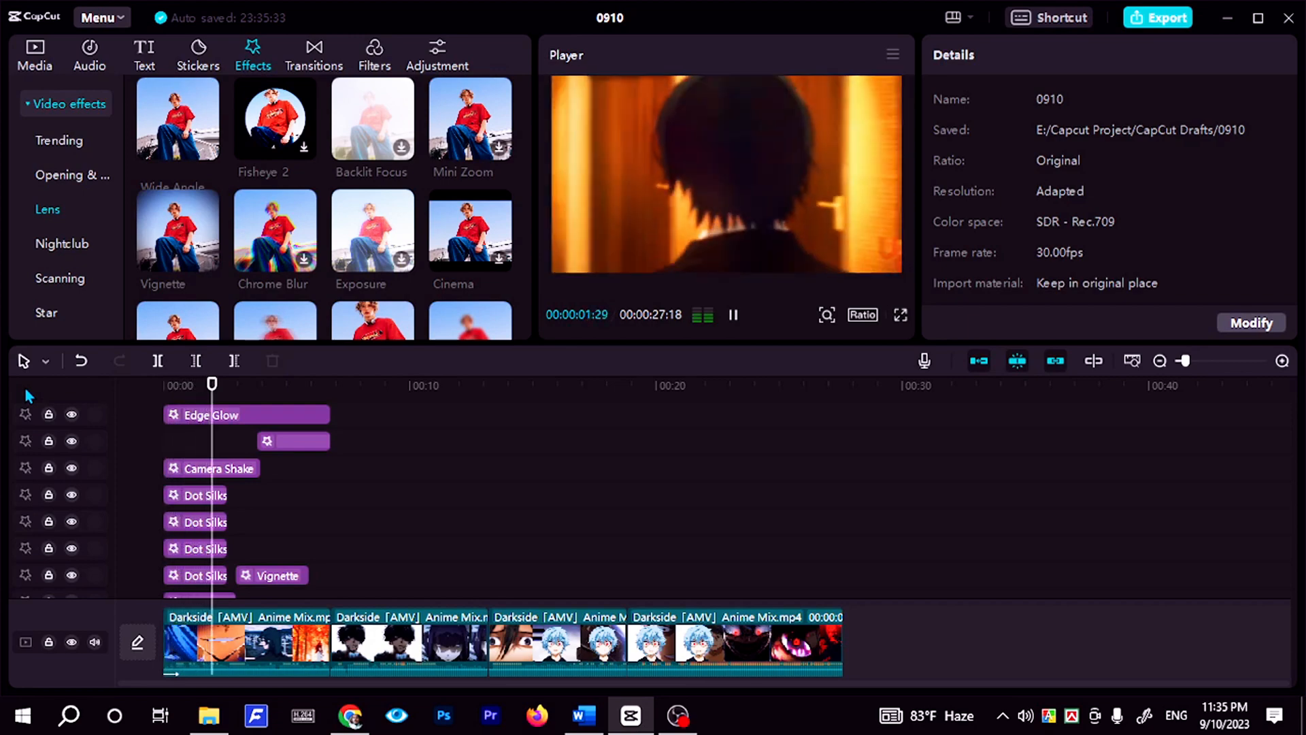
pyautogui.press('space')
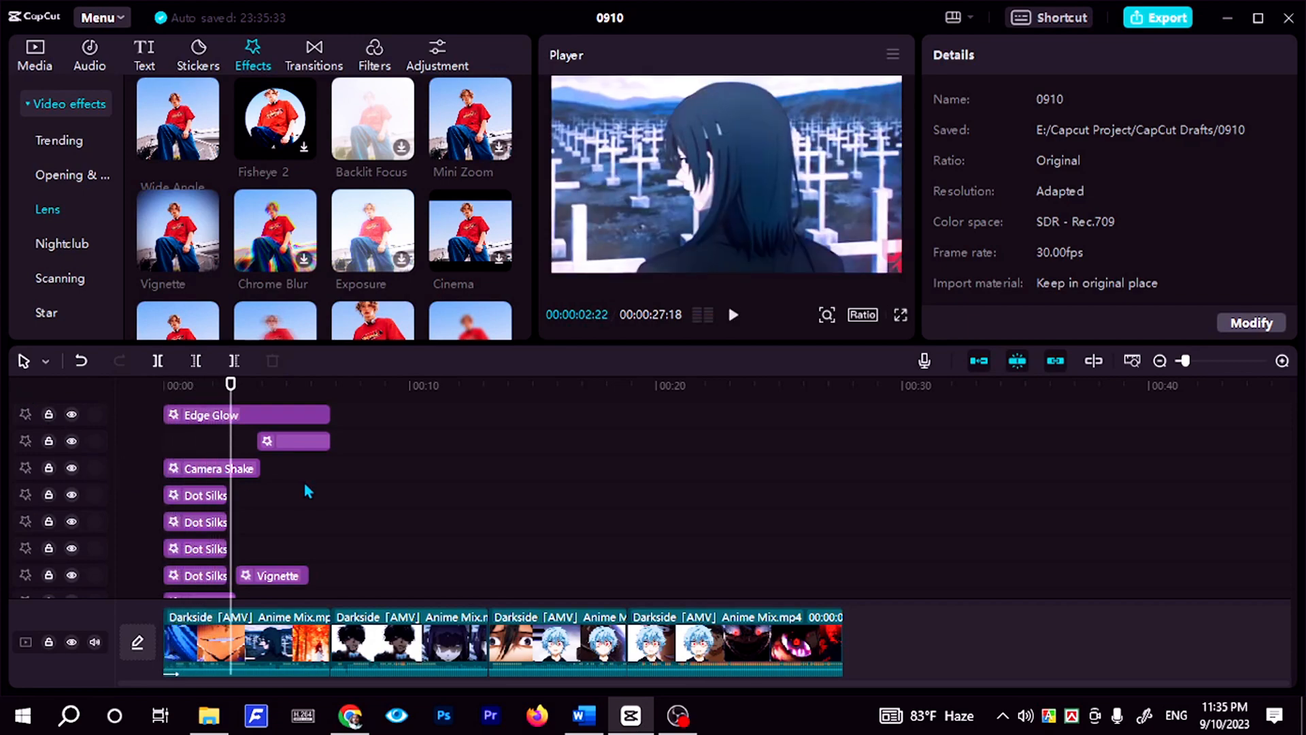
# Copy all effects of the first clip and paste them at the start of the second clip, at 00:00:06:24.
pyautogui.scroll(-1, 309, 485)
pyautogui.scroll(-2, 306, 487)
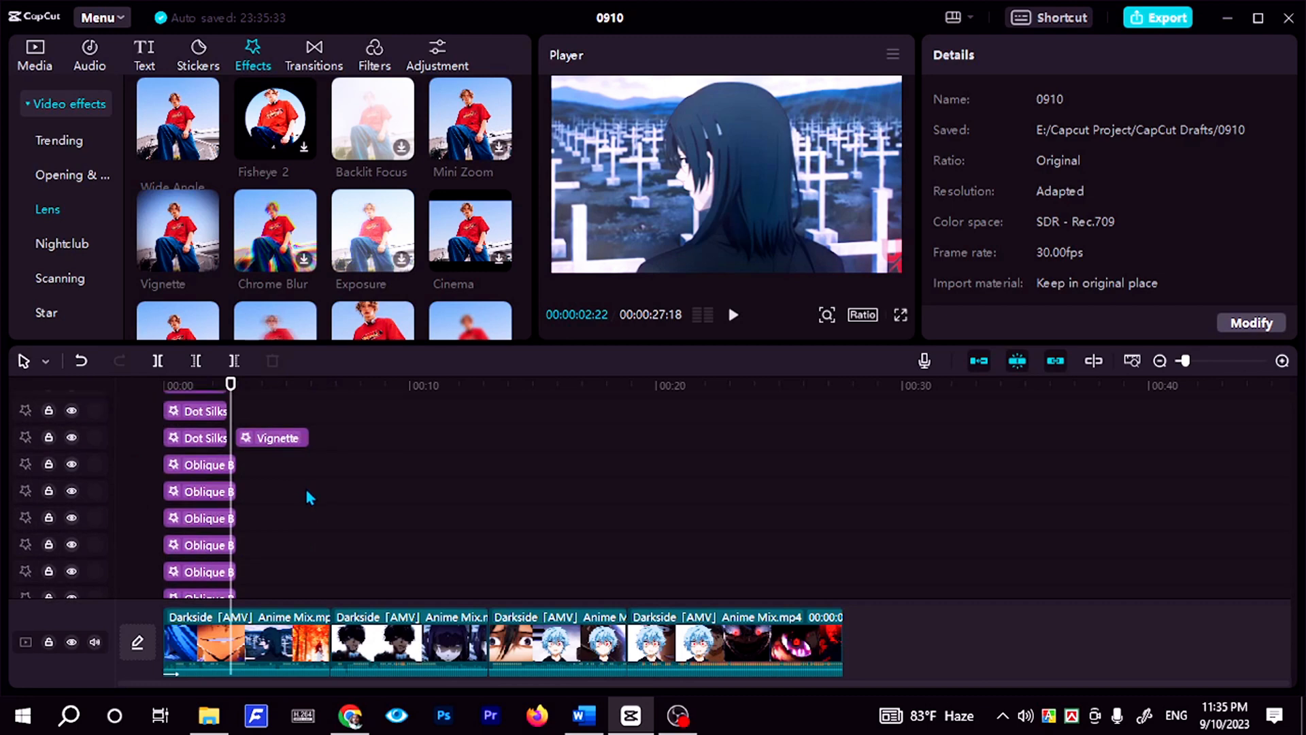
pyautogui.scroll(-2, 306, 487)
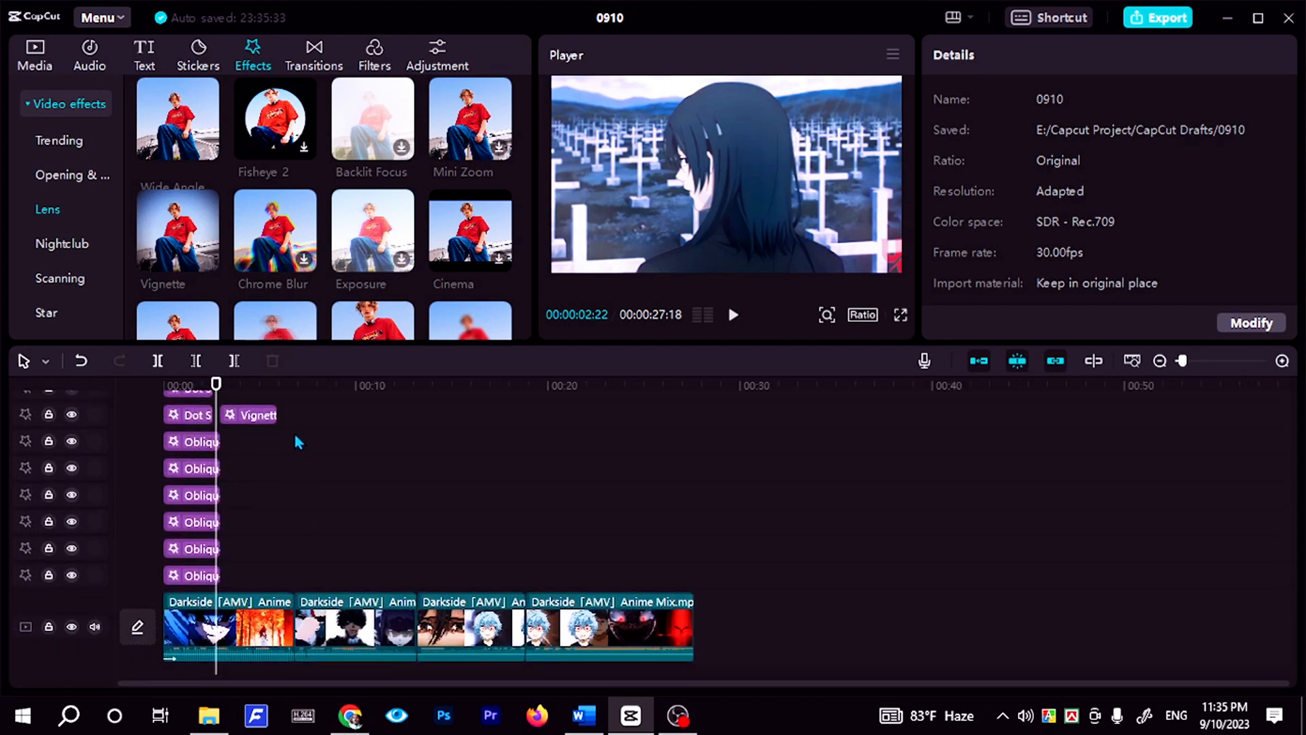
pyautogui.scroll(6, 293, 431)
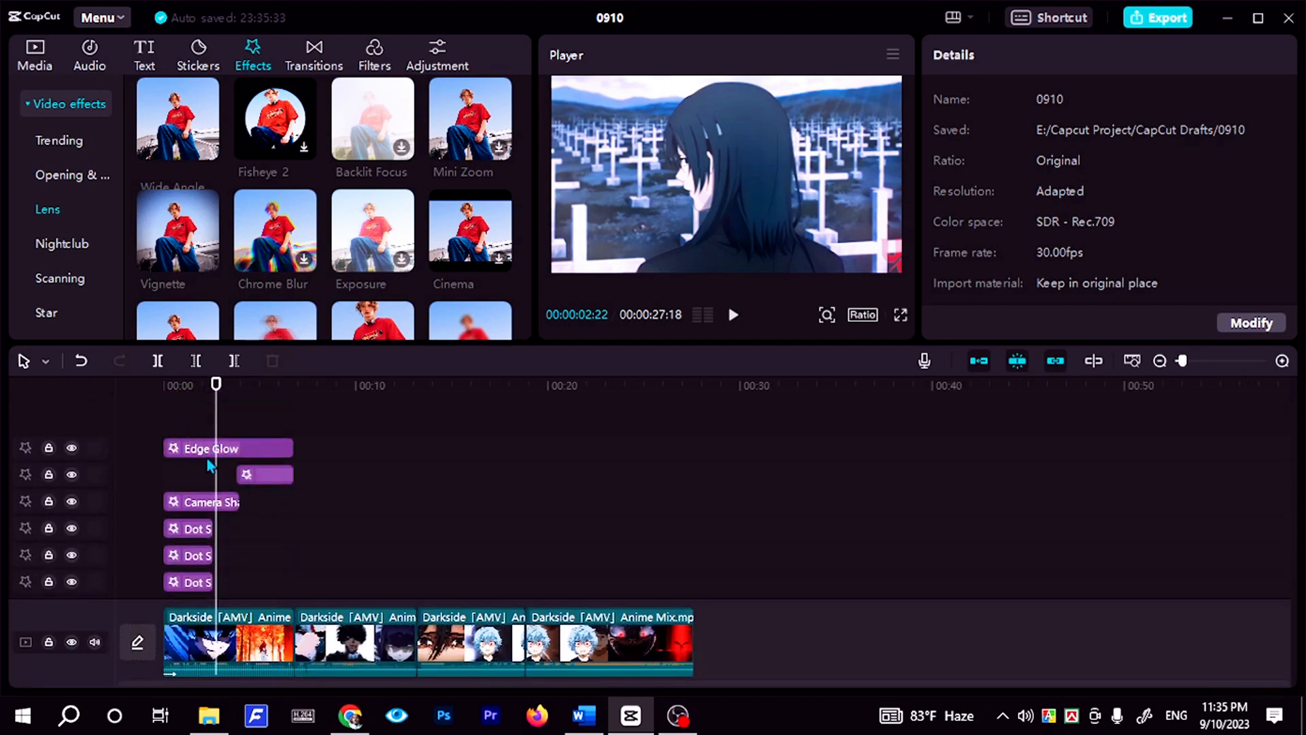
pyautogui.moveTo(203, 426); pyautogui.dragTo(269, 543)
pyautogui.scroll(-2, 239, 508)
pyautogui.scroll(-2, 265, 503)
pyautogui.scroll(-2, 267, 533)
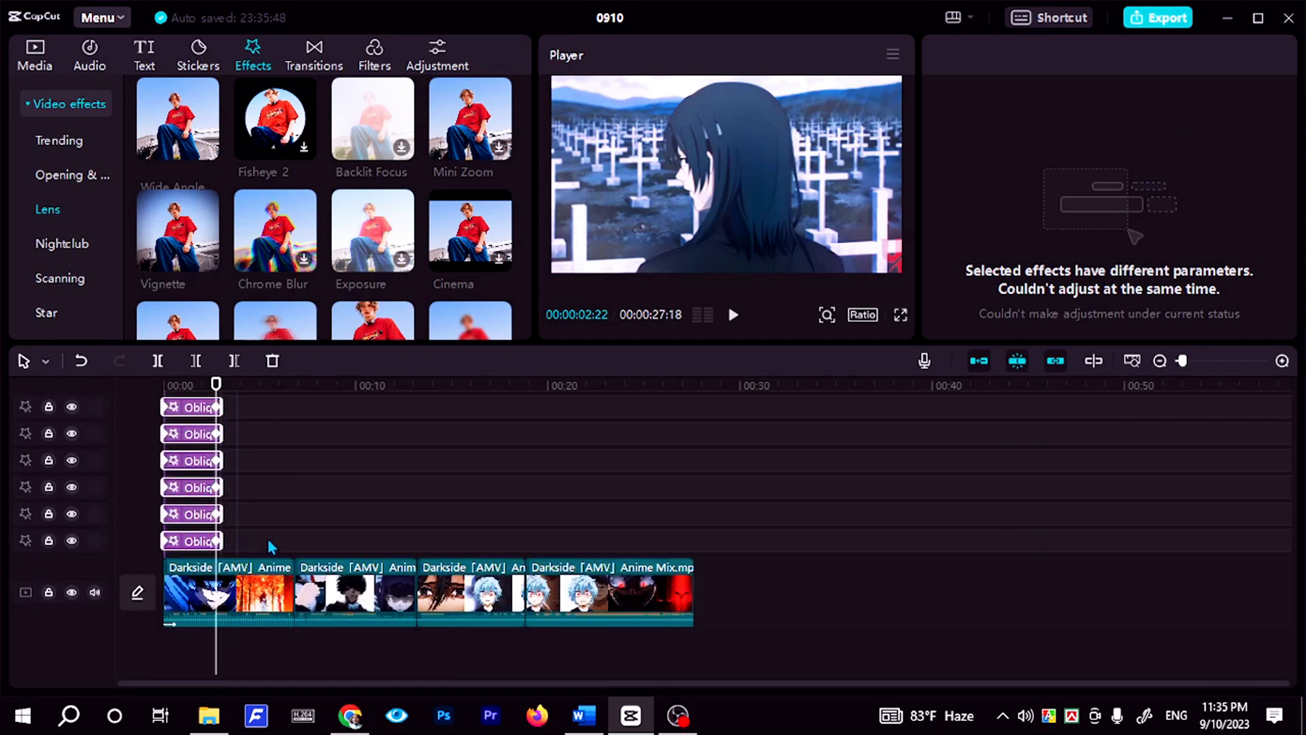
pyautogui.click(312, 596)
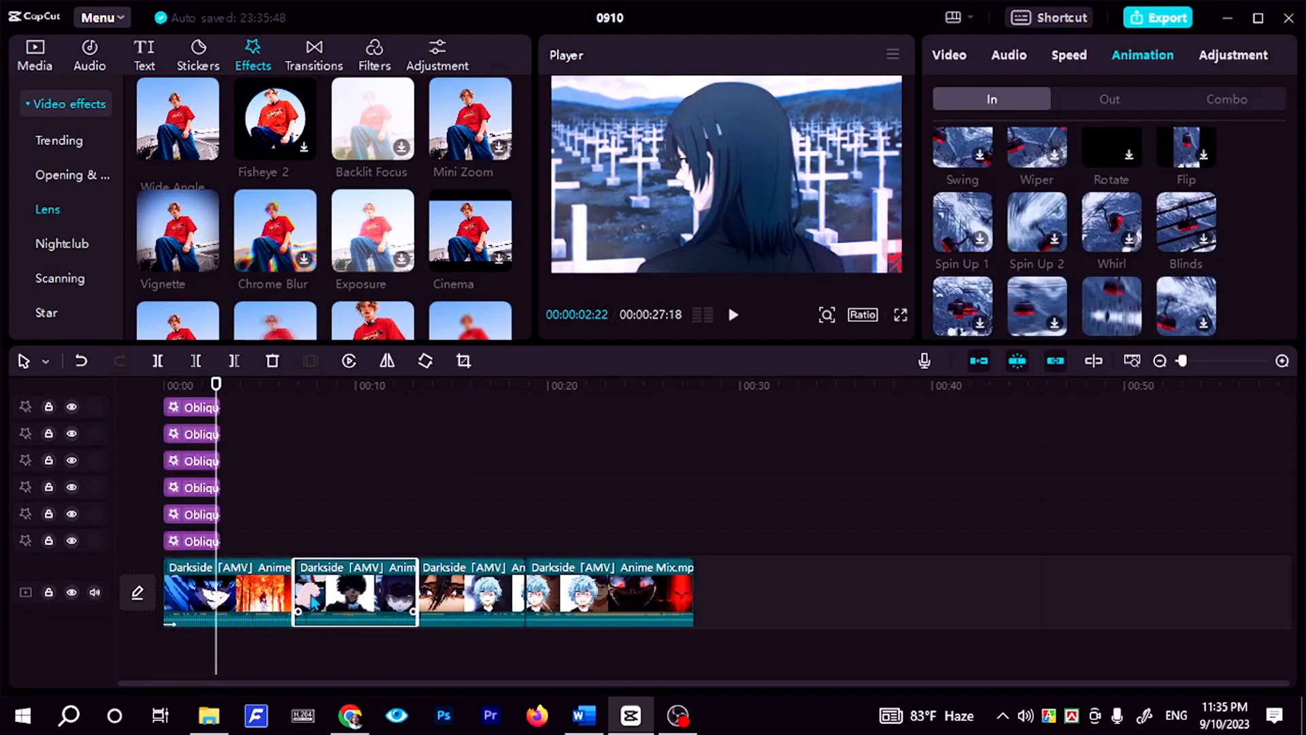
pyautogui.click(336, 382)
pyautogui.click(294, 387)
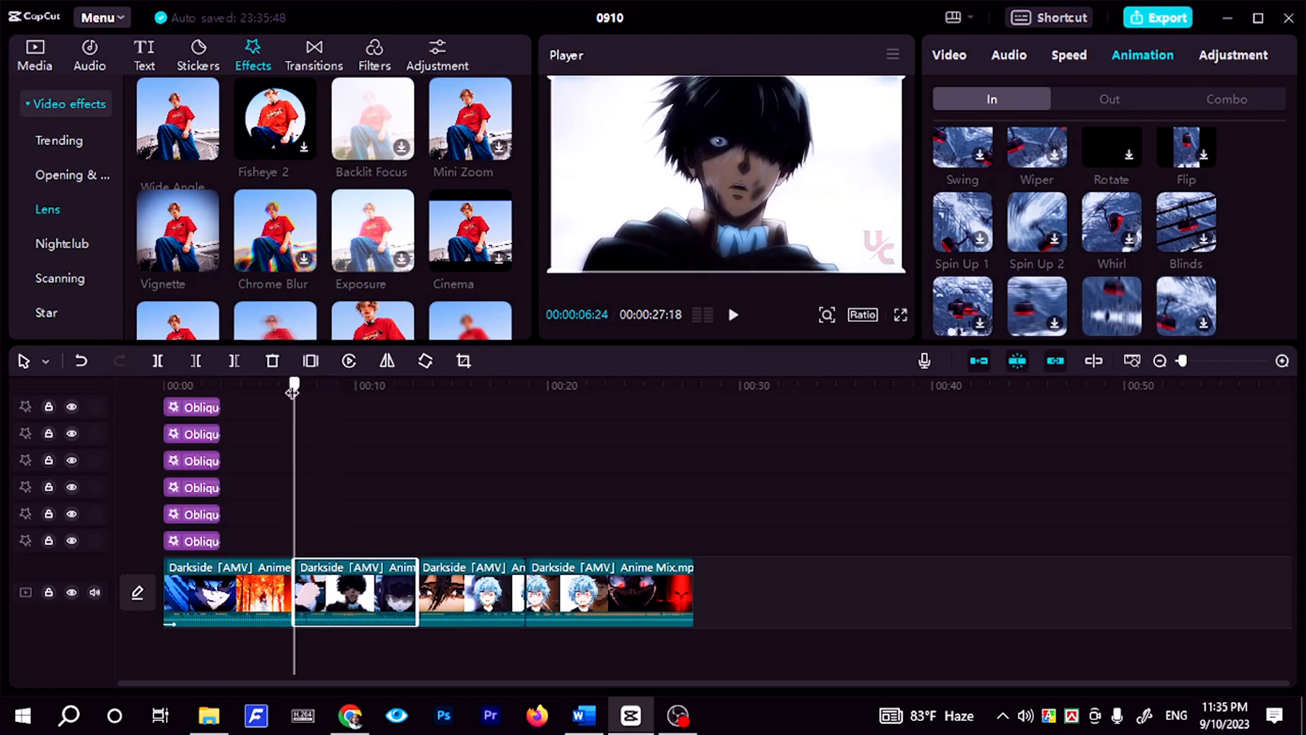
pyautogui.hotkey('ctrl', 'v')
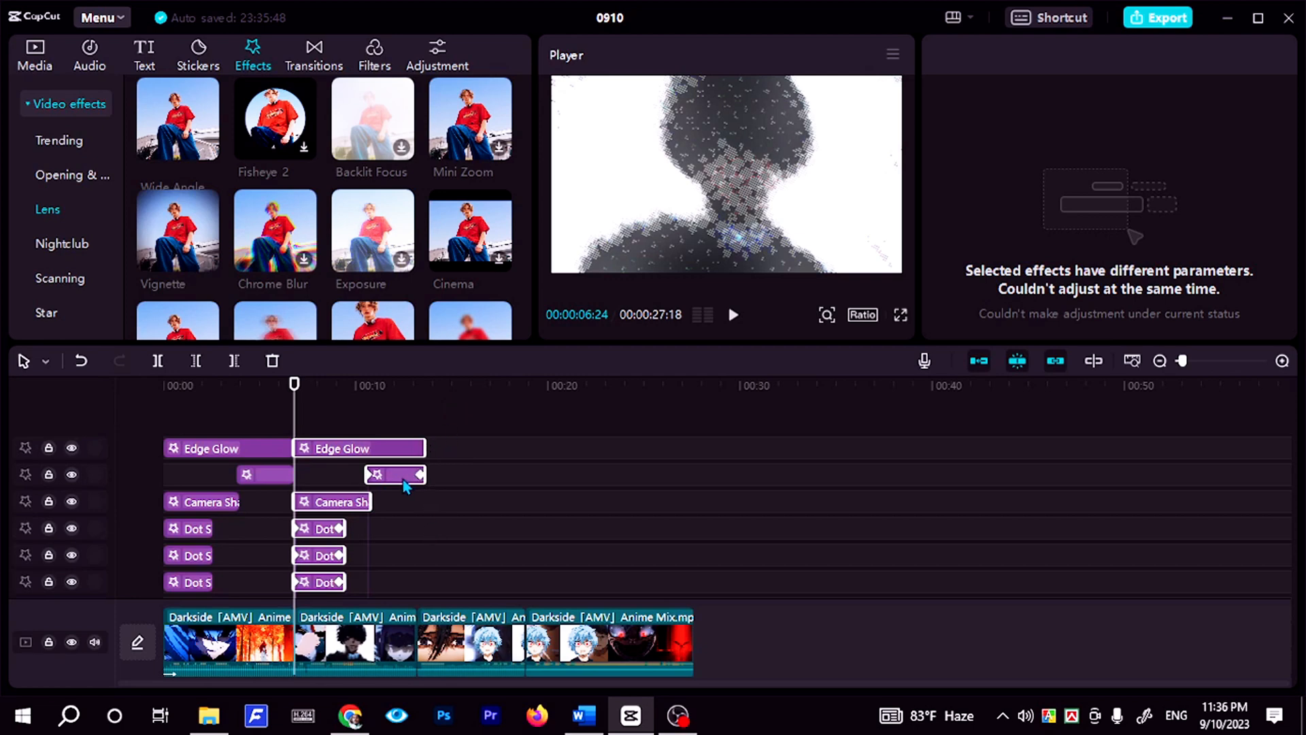
# Shift the second clip's Wide Angle effect and shorten its Edge Glow effect so both end with that clip.
pyautogui.moveTo(397, 480); pyautogui.dragTo(412, 446)
pyautogui.hotkey('ctrl', 'z')
pyautogui.click(467, 487)
pyautogui.click(398, 448)
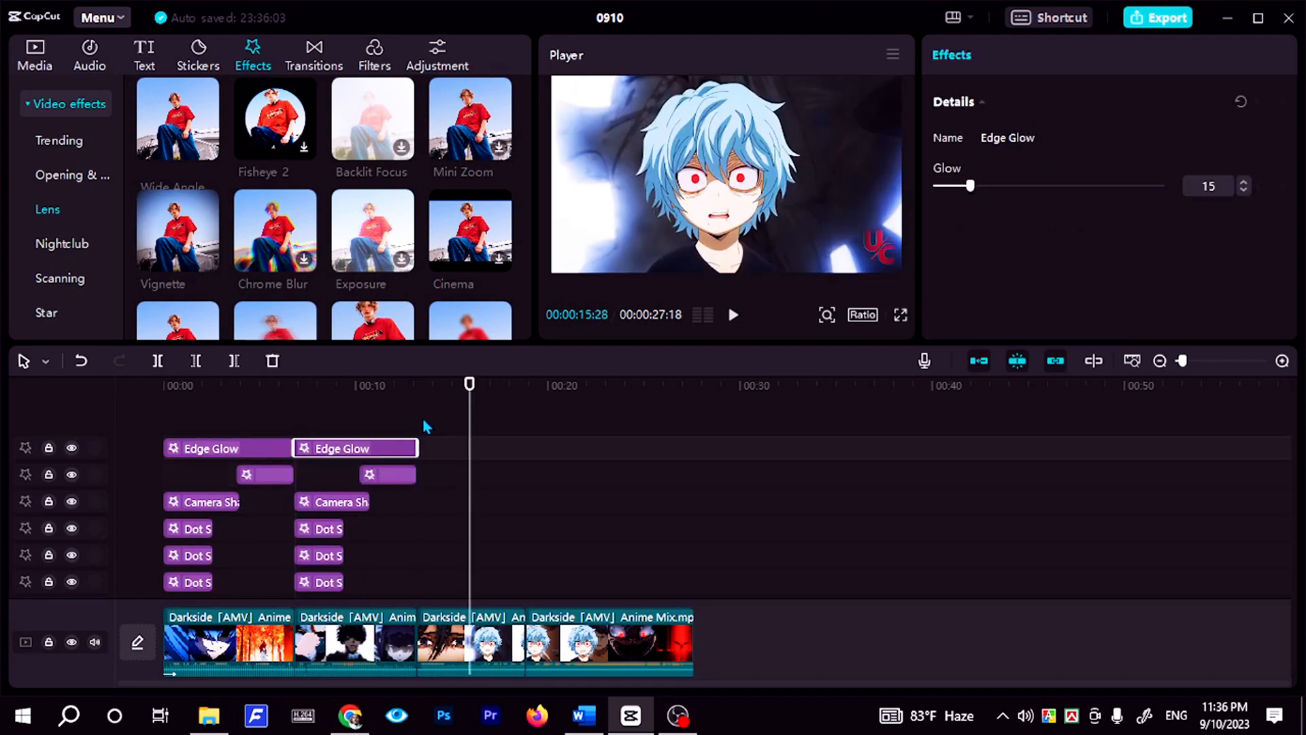
# Paste the copied effects at the start of the third clip, at 00:00:13:06.
pyautogui.click(425, 393)
pyautogui.click(374, 389)
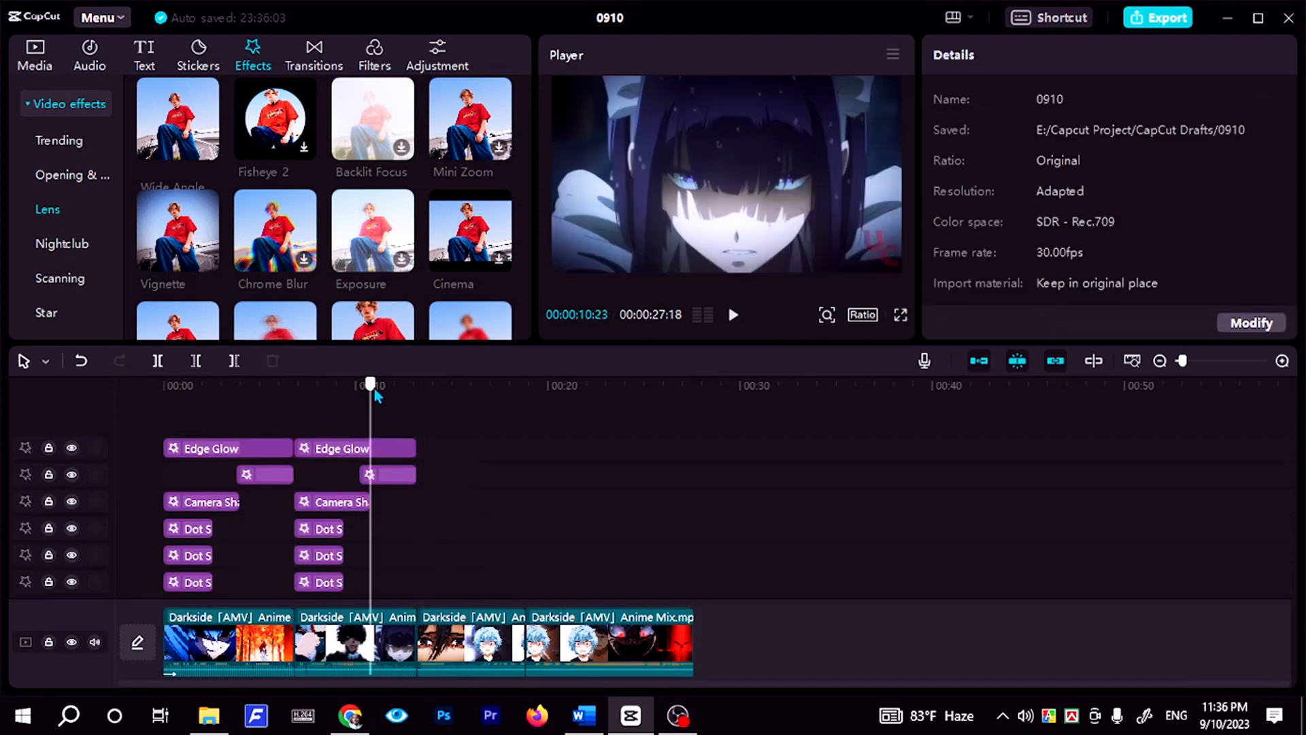
pyautogui.click(491, 652)
pyautogui.moveTo(369, 388); pyautogui.dragTo(413, 389)
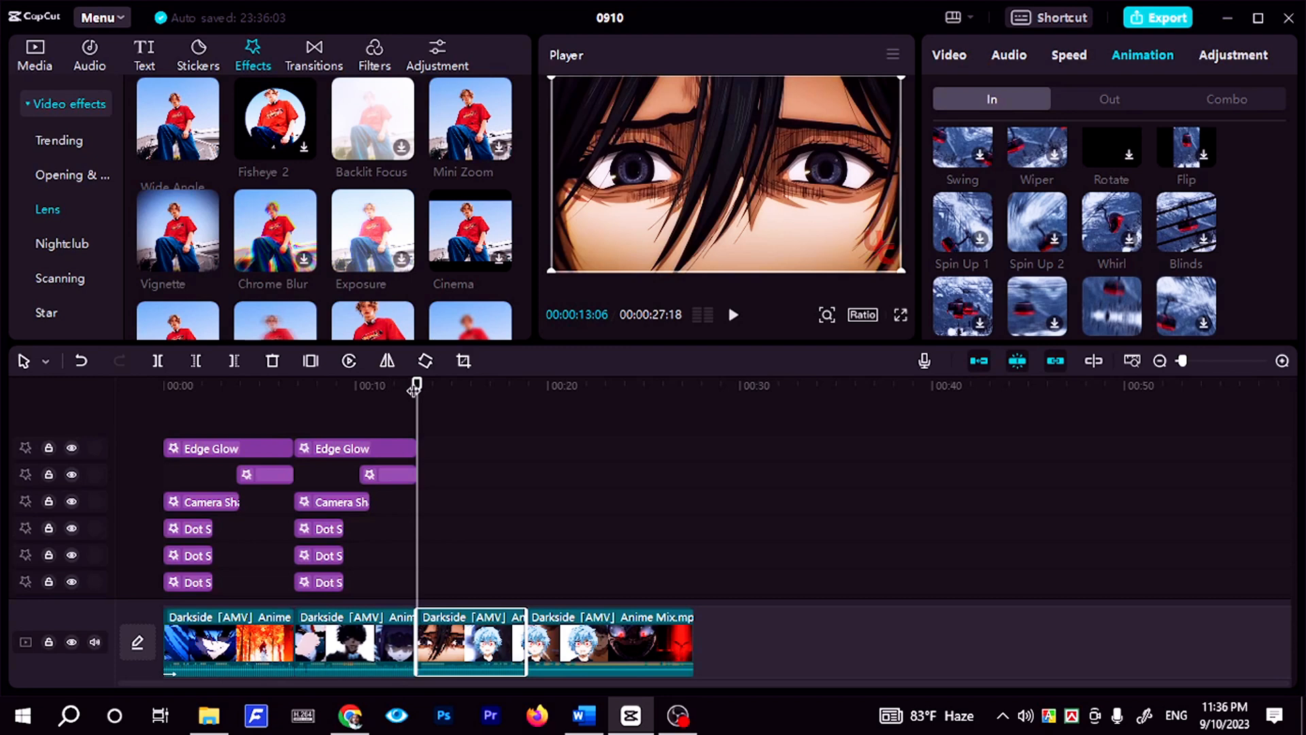
pyautogui.hotkey('ctrl', 'v')
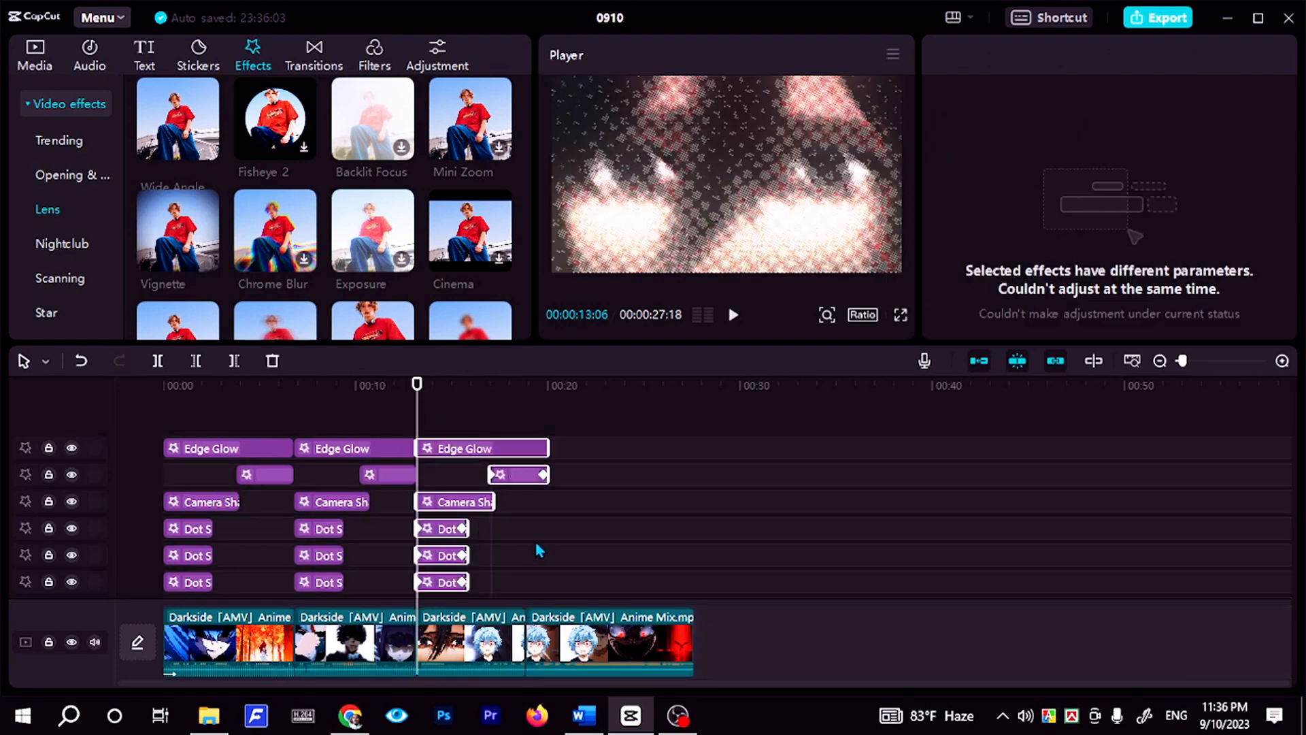
# Shift the third clip's Wide Angle effect and shorten its Edge Glow effect so both end with that clip.
pyautogui.click(521, 471)
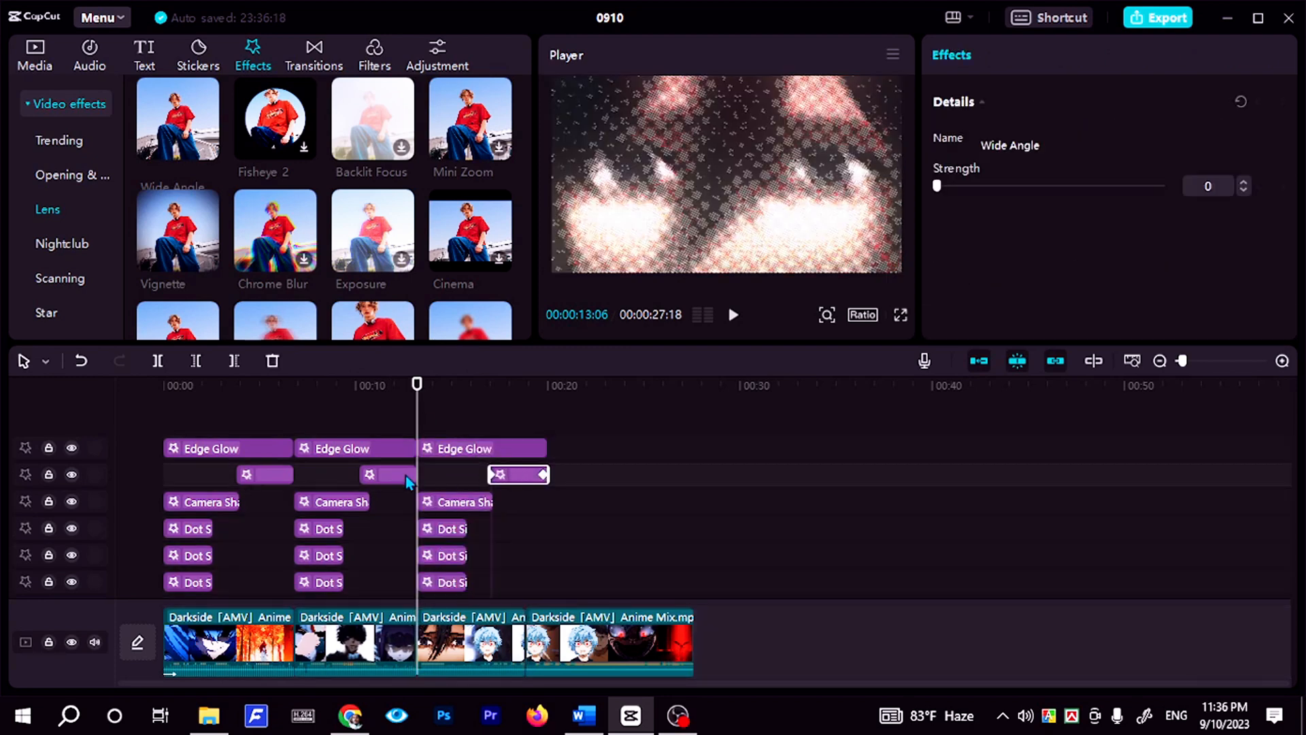
pyautogui.click(406, 475)
pyautogui.moveTo(513, 479); pyautogui.dragTo(527, 446)
pyautogui.click(513, 444)
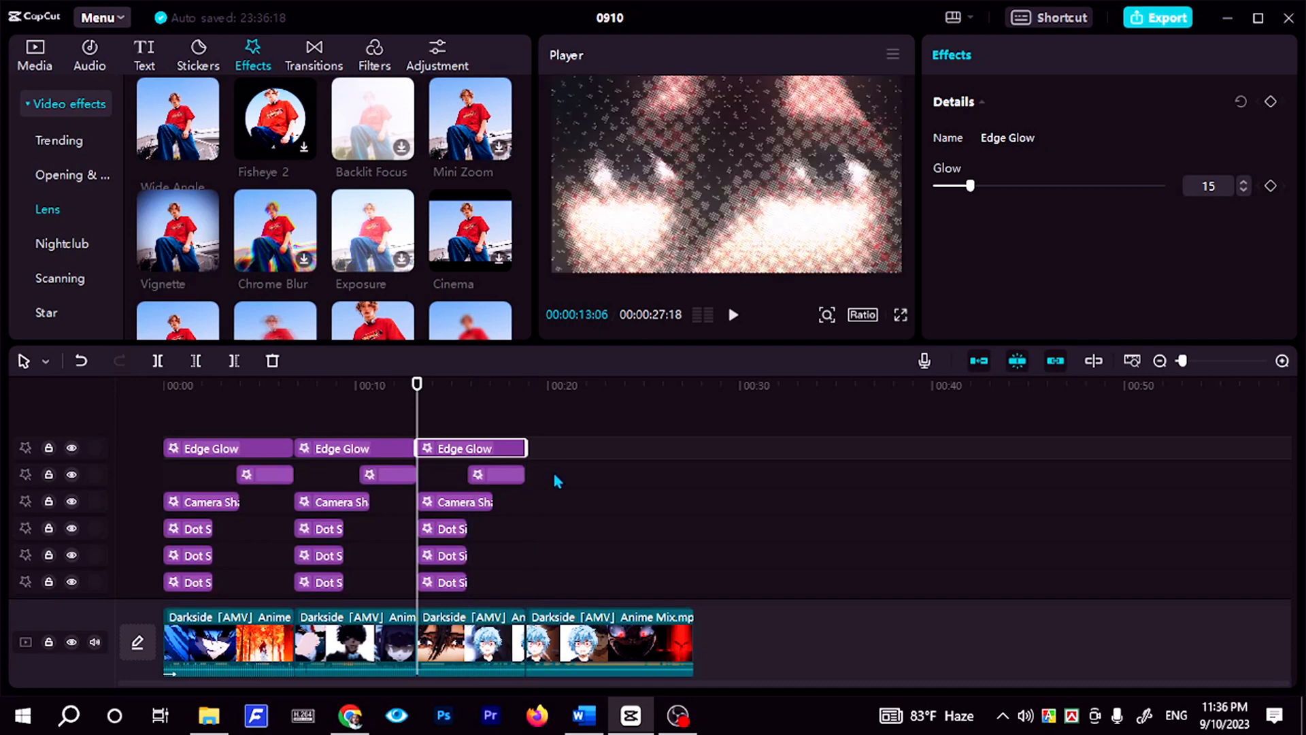
pyautogui.click(540, 393)
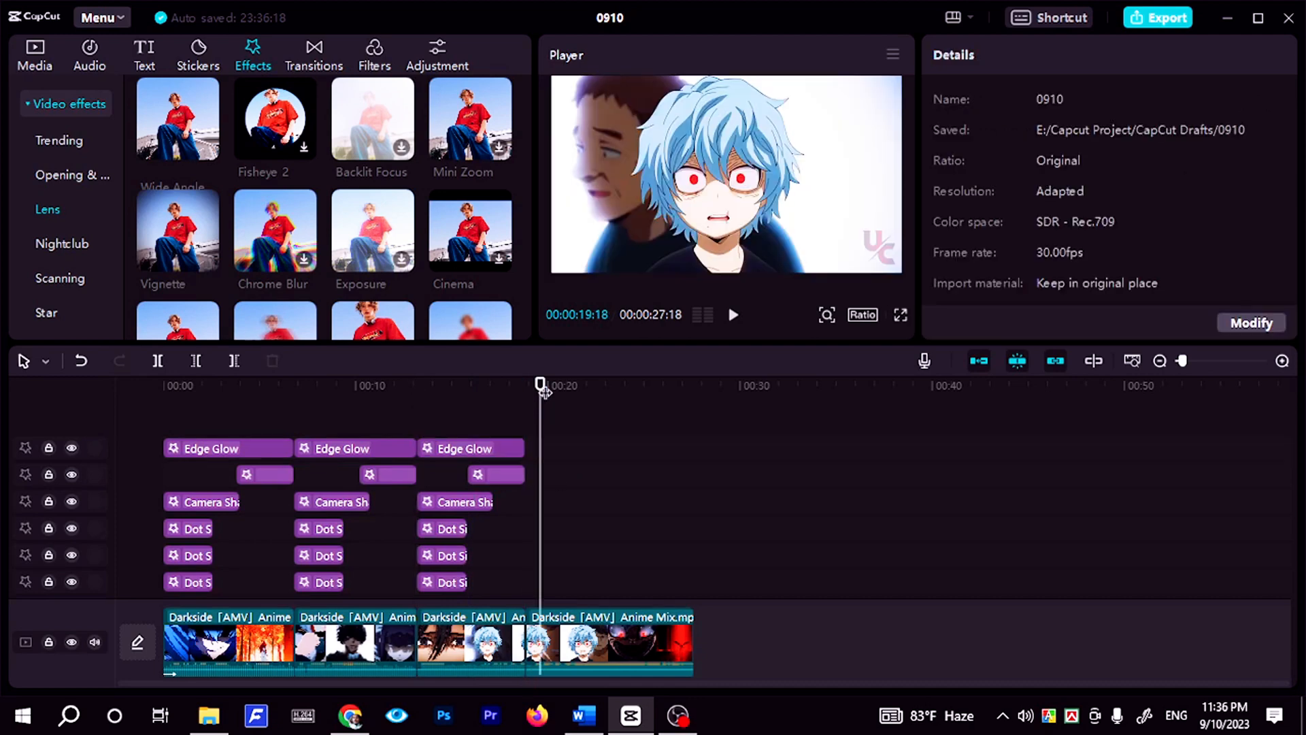
pyautogui.hotkey('ctrl', 'v')
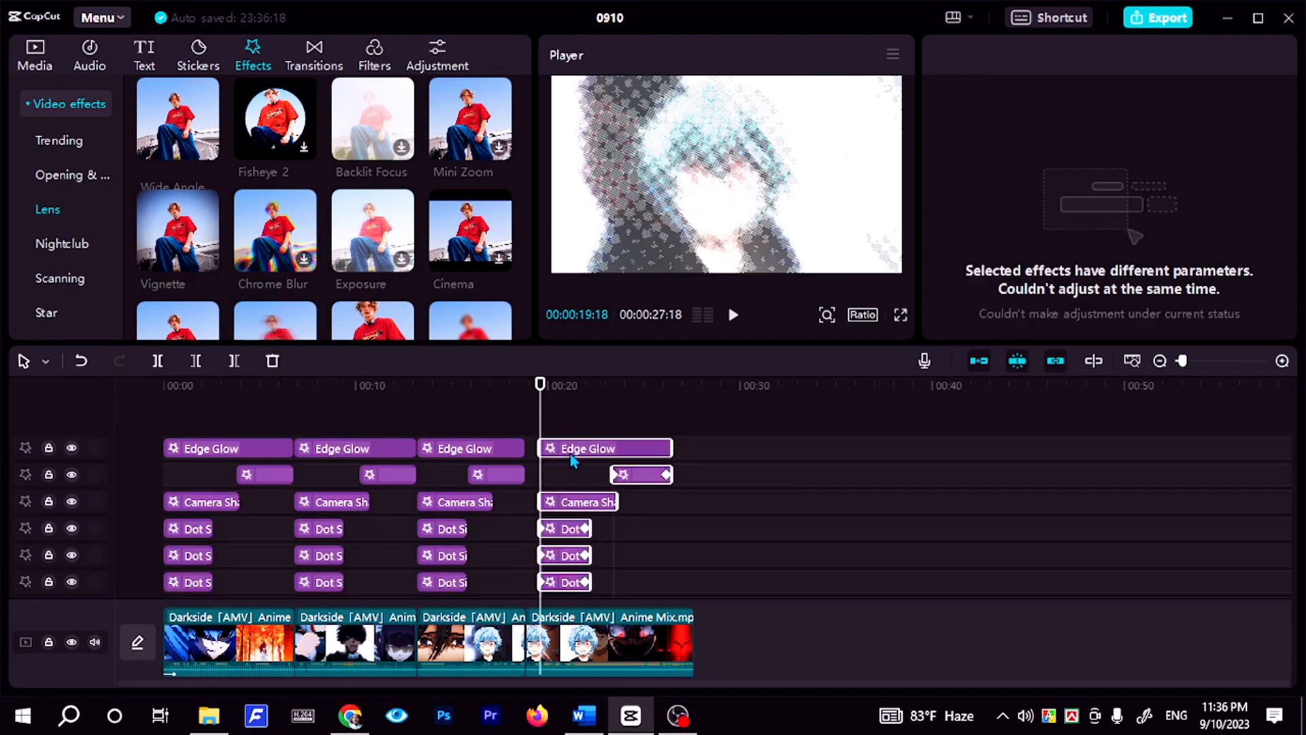
pyautogui.moveTo(564, 454); pyautogui.dragTo(553, 460)
pyautogui.hotkey('ctrl', 'z')
pyautogui.press('Delete')
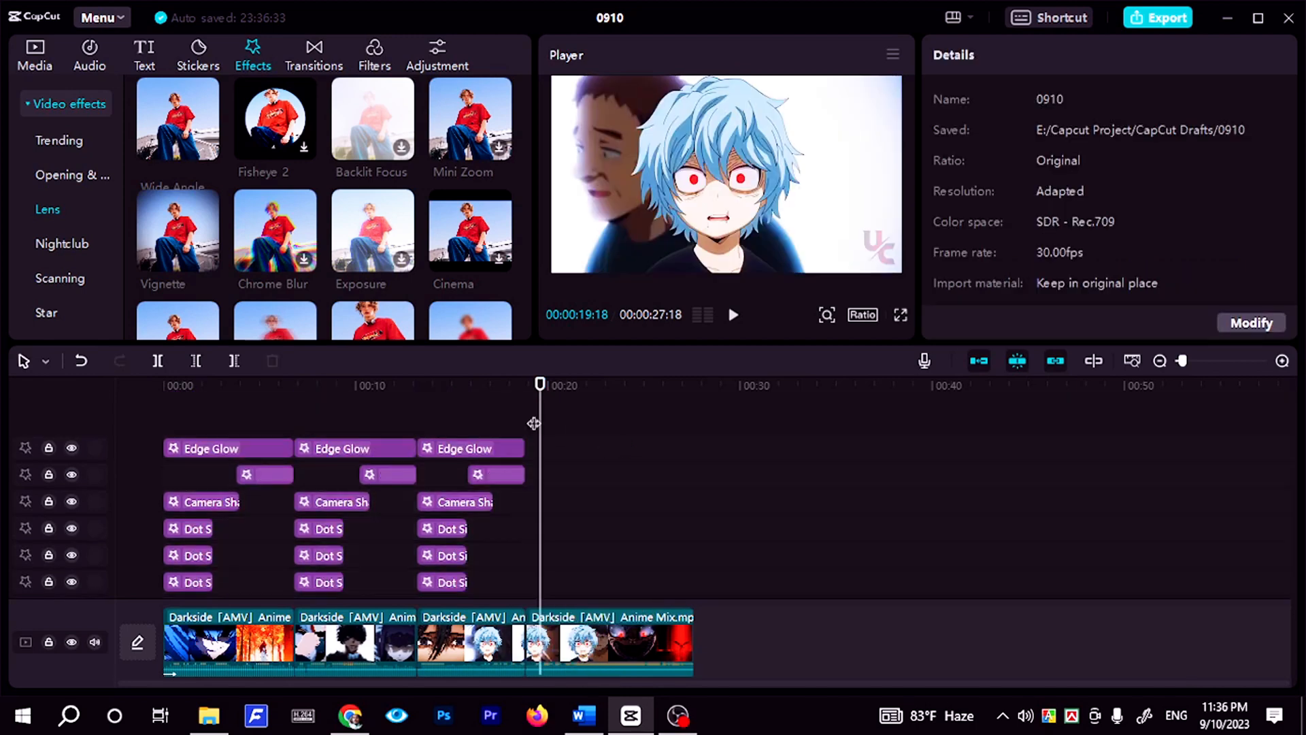
# Place the playhead at 00:00:18:25 and delete the Vignette copies over the second and third clips.
pyautogui.scroll(-2, 534, 426)
pyautogui.scroll(-5, 543, 472)
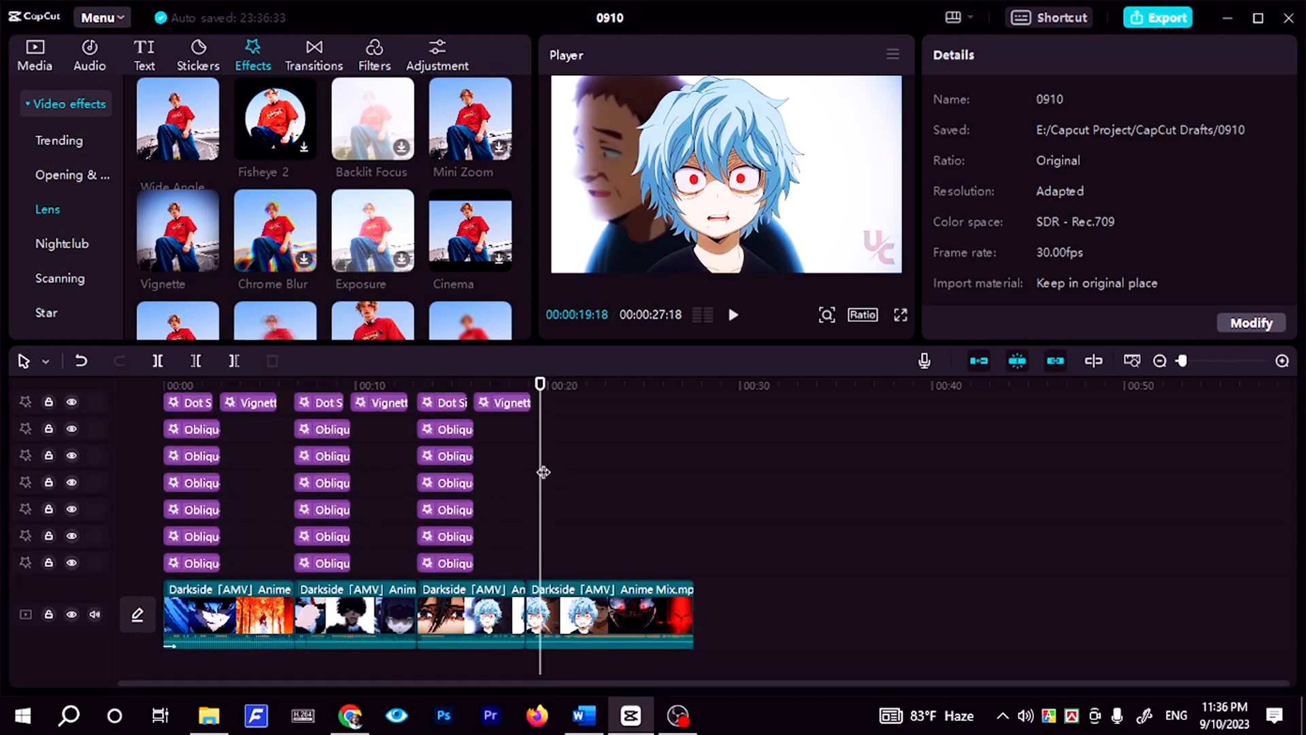
pyautogui.moveTo(541, 386); pyautogui.dragTo(525, 386)
pyautogui.scroll(2, 571, 477)
pyautogui.scroll(2, 571, 477)
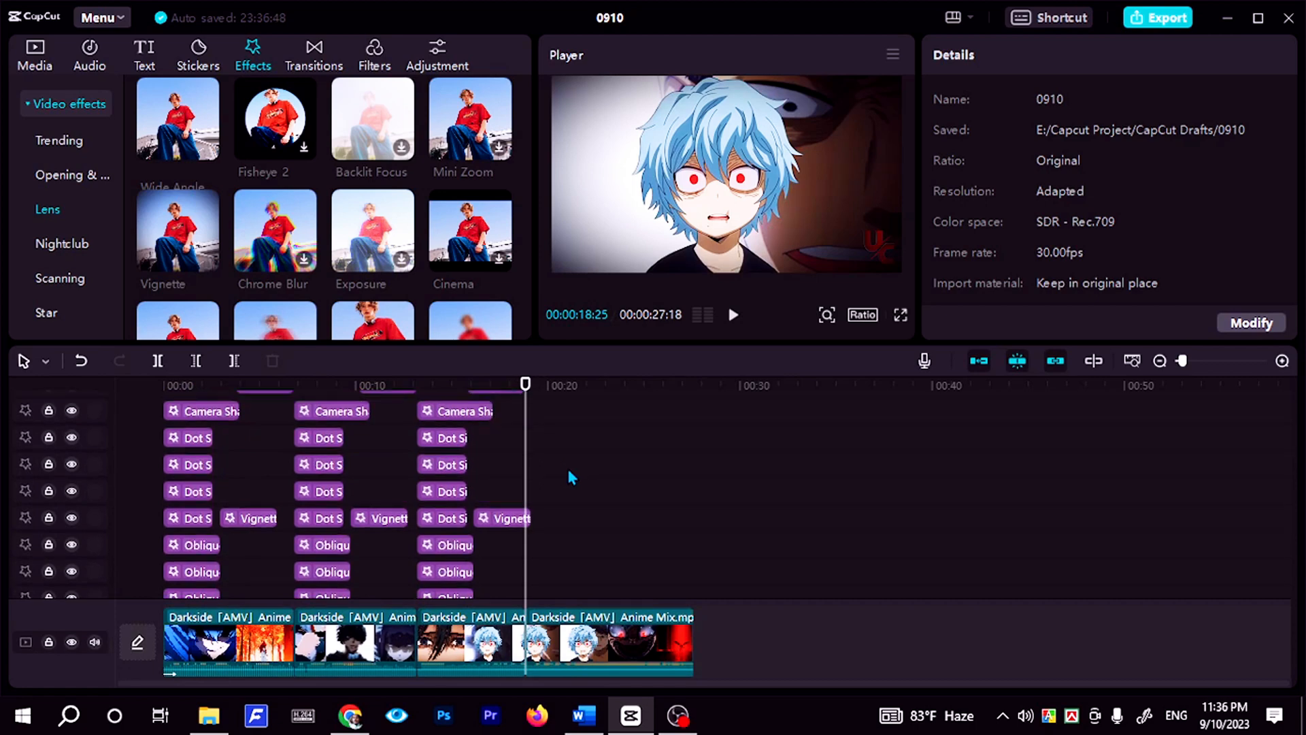
pyautogui.click(374, 520)
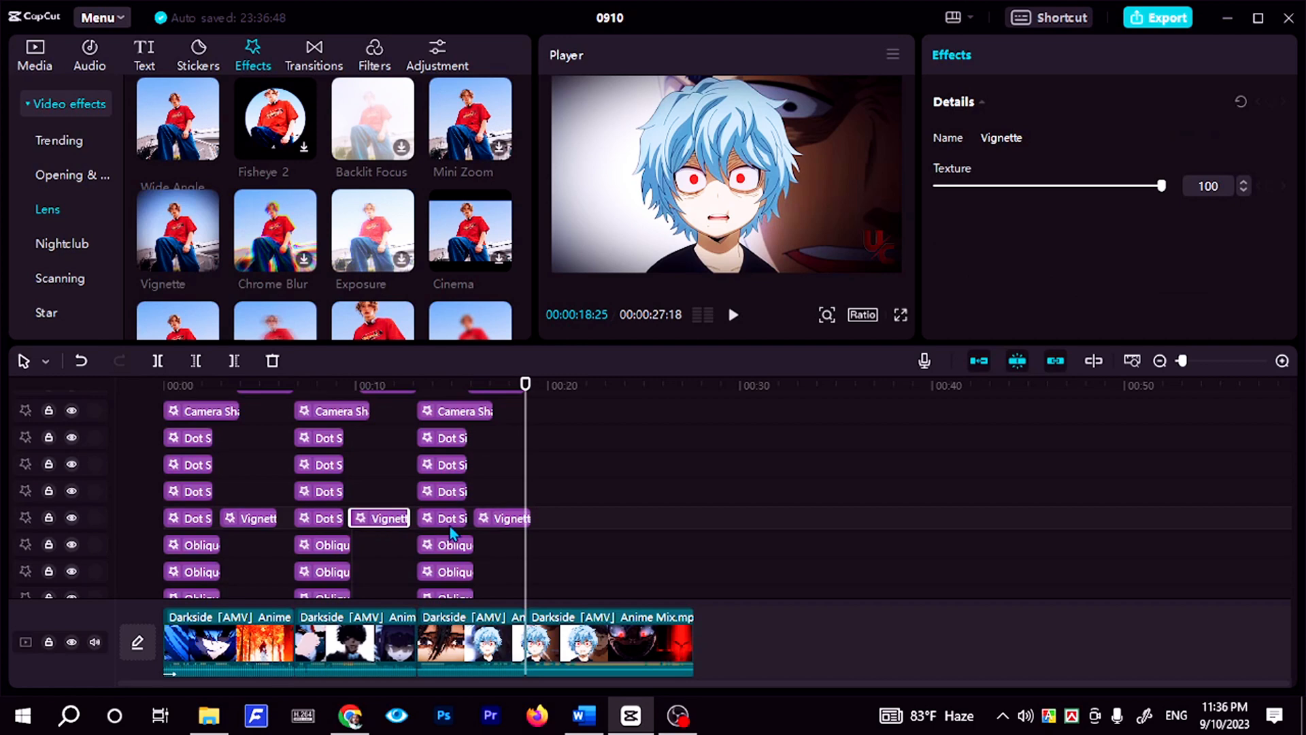
pyautogui.press('Delete')
pyautogui.click(496, 524)
pyautogui.press('Delete')
# Paste the copied effects at the start of the fourth clip and delete the pasted Vignette copy.
pyautogui.scroll(-1, 492, 520)
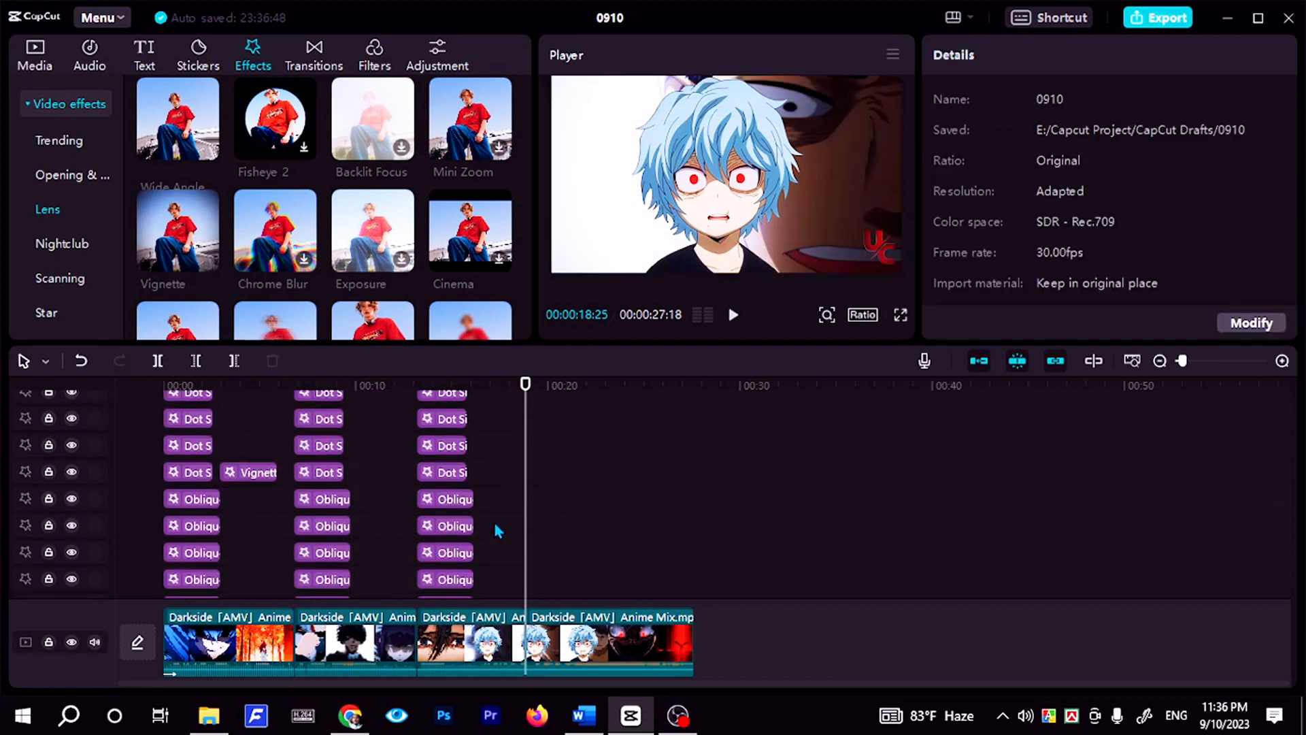
pyautogui.scroll(-3, 495, 527)
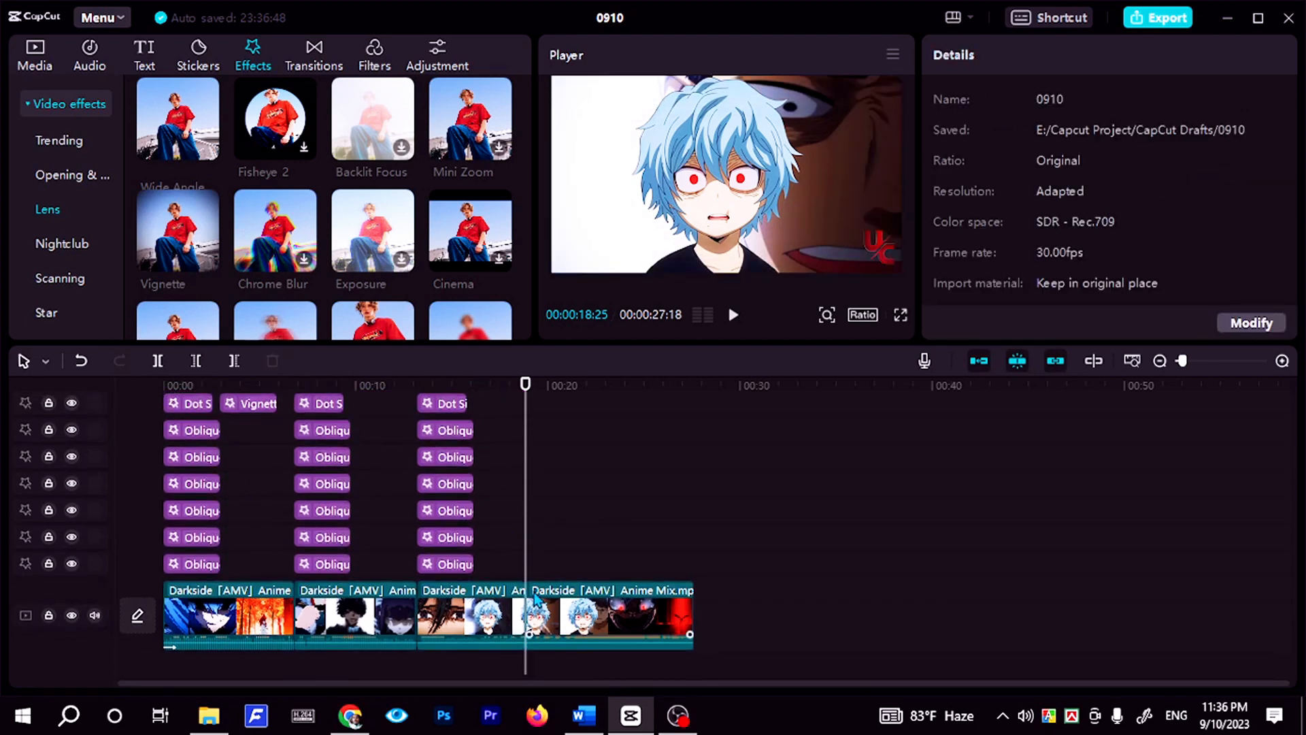
pyautogui.hotkey('ctrl', 'v')
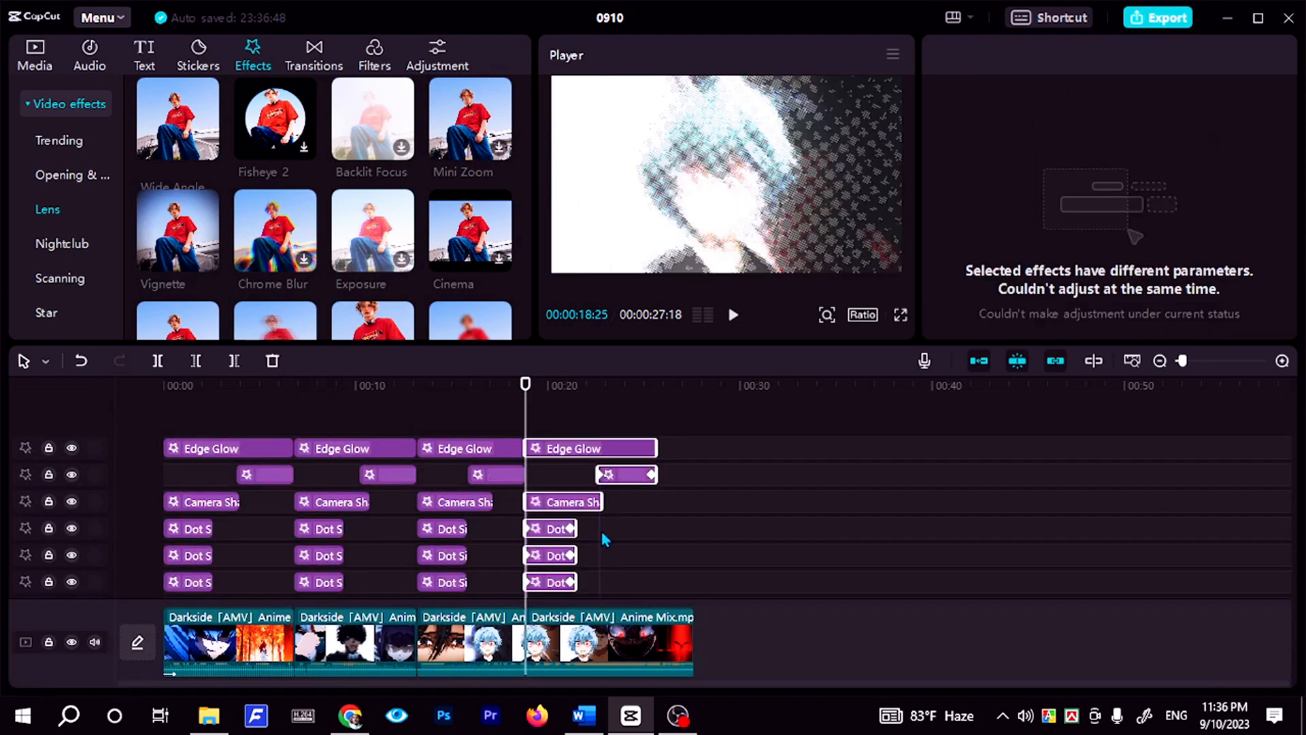
pyautogui.scroll(-1, 605, 540)
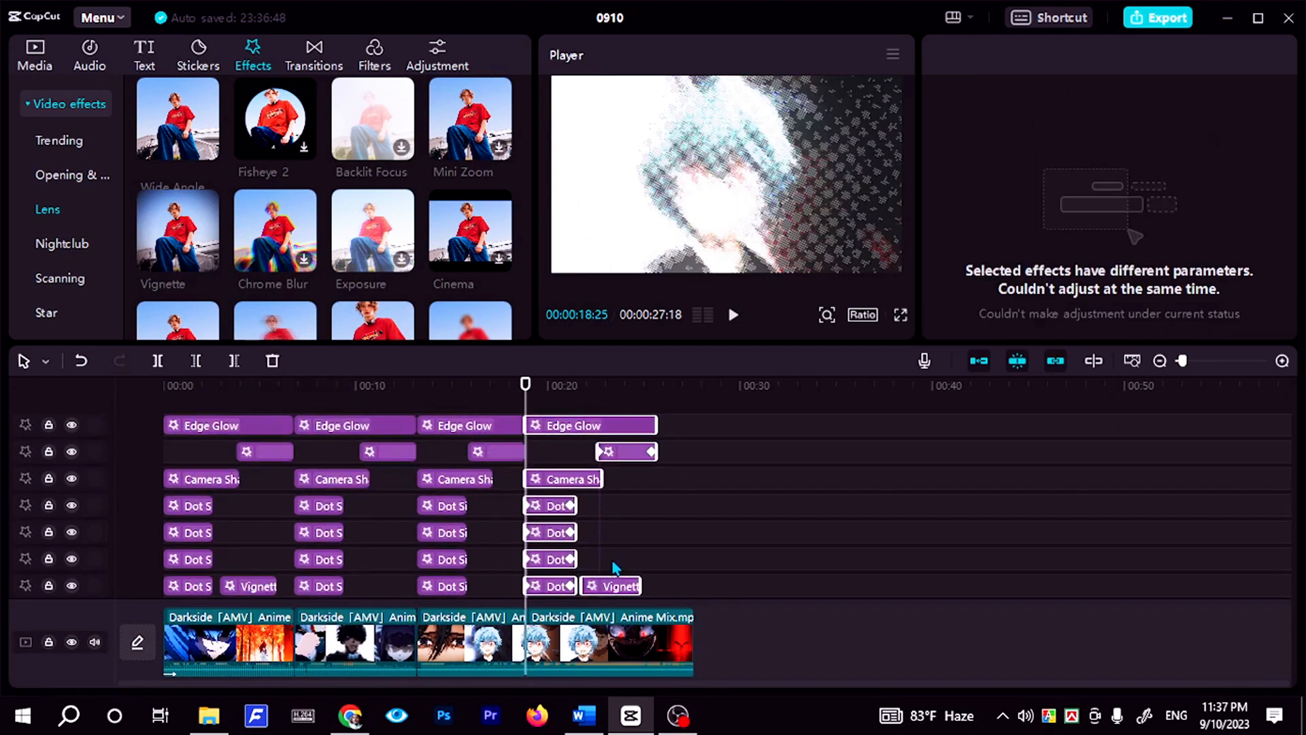
pyautogui.click(622, 573)
pyautogui.click(606, 586)
pyautogui.press('Delete')
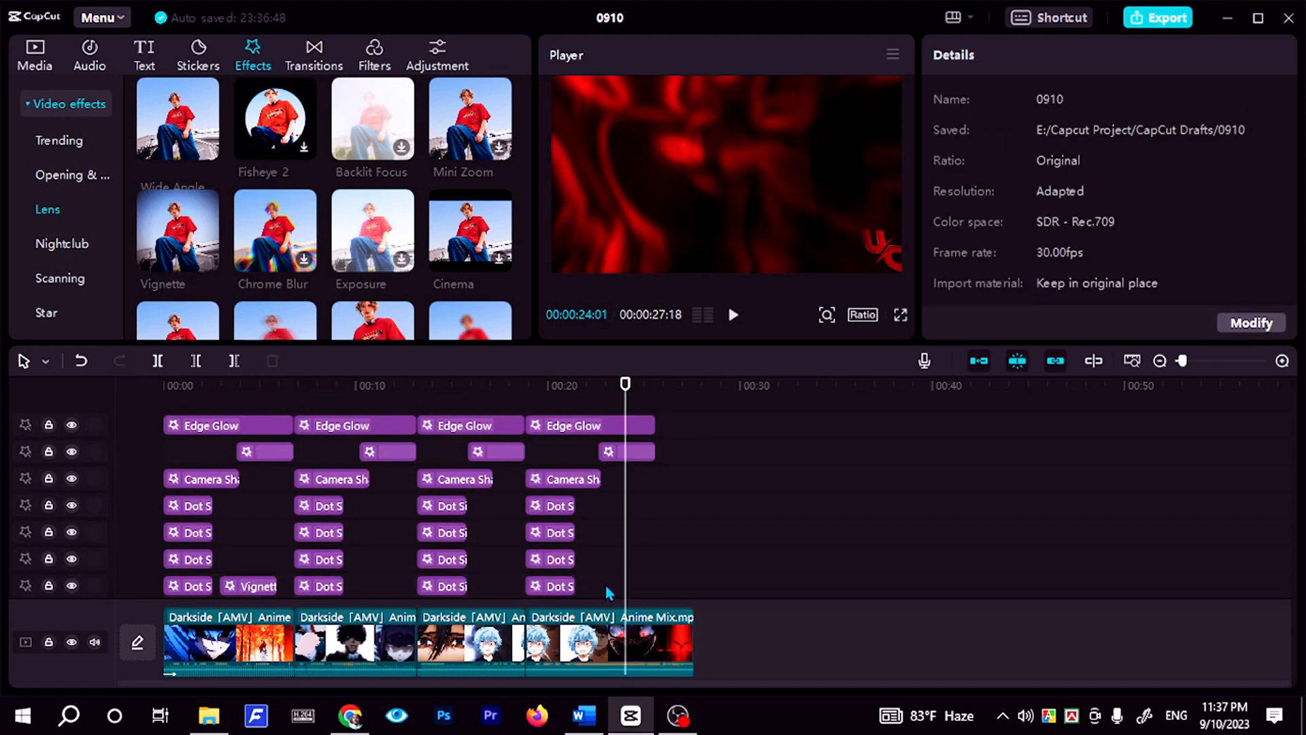
# Move the remaining Vignette effect onto the topmost track and stretch it across all four clips.
pyautogui.moveTo(239, 586); pyautogui.dragTo(693, 444)
pyautogui.click(657, 501)
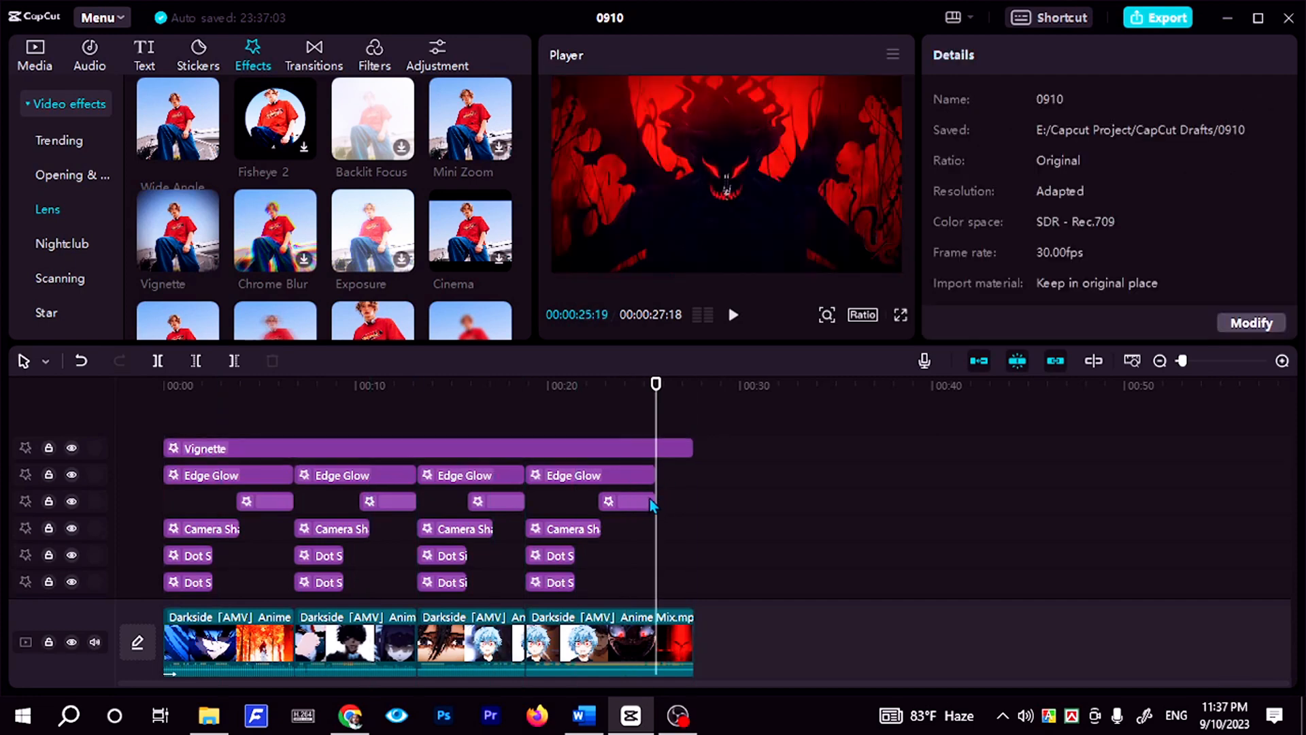
# Align the ends of the last Wide Angle and Edge Glow effects with the video's end and preview the fourth clip.
pyautogui.moveTo(651, 501); pyautogui.dragTo(690, 473)
pyautogui.click(647, 476)
pyautogui.click(525, 386)
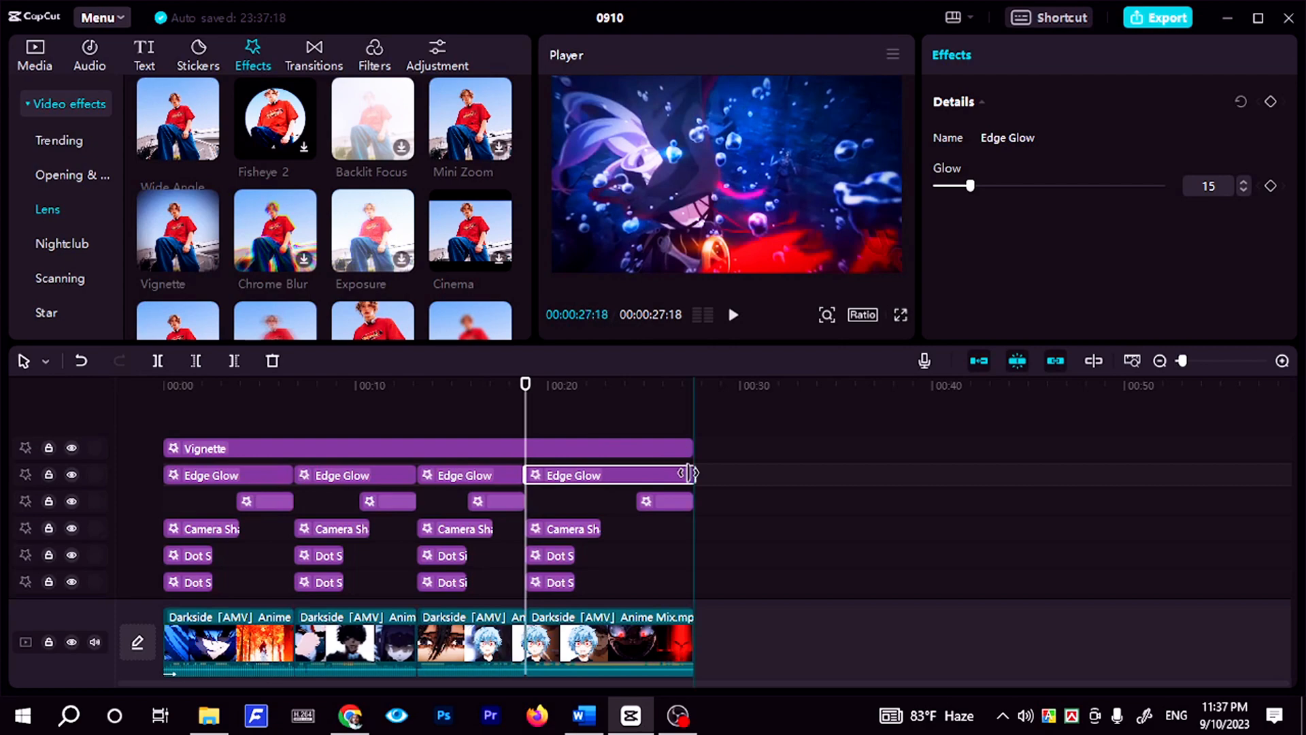
pyautogui.press('space')
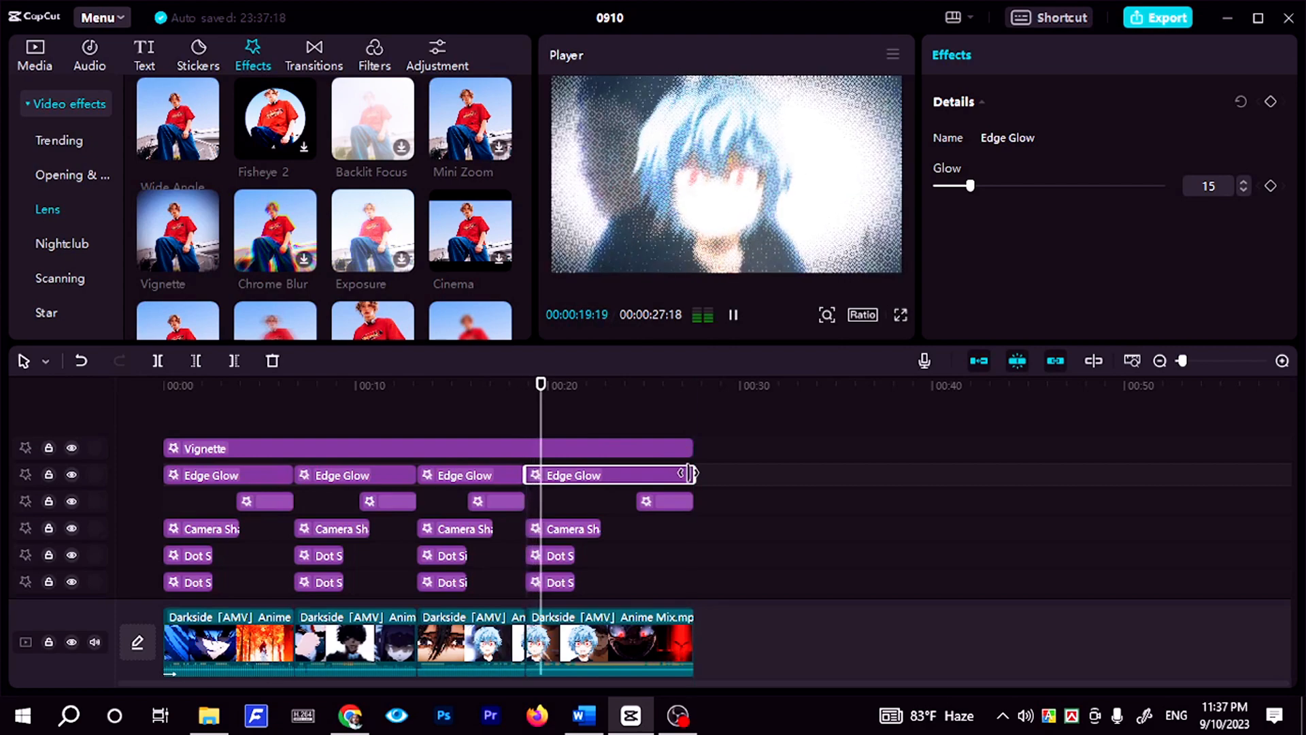
pyautogui.click(543, 643)
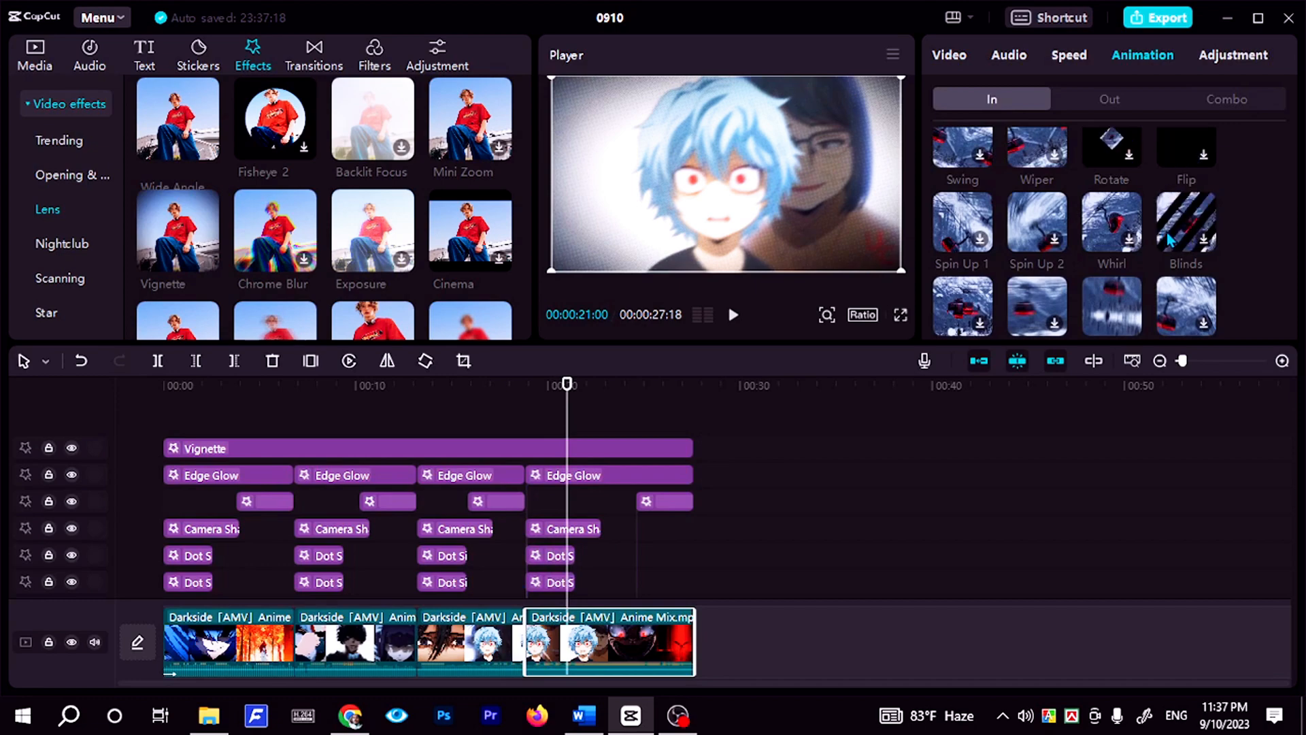
# Apply the Swing Bottom entrance animation to the fourth, third and second clips and preview the second clip's entrance.
pyautogui.scroll(-2, 1166, 233)
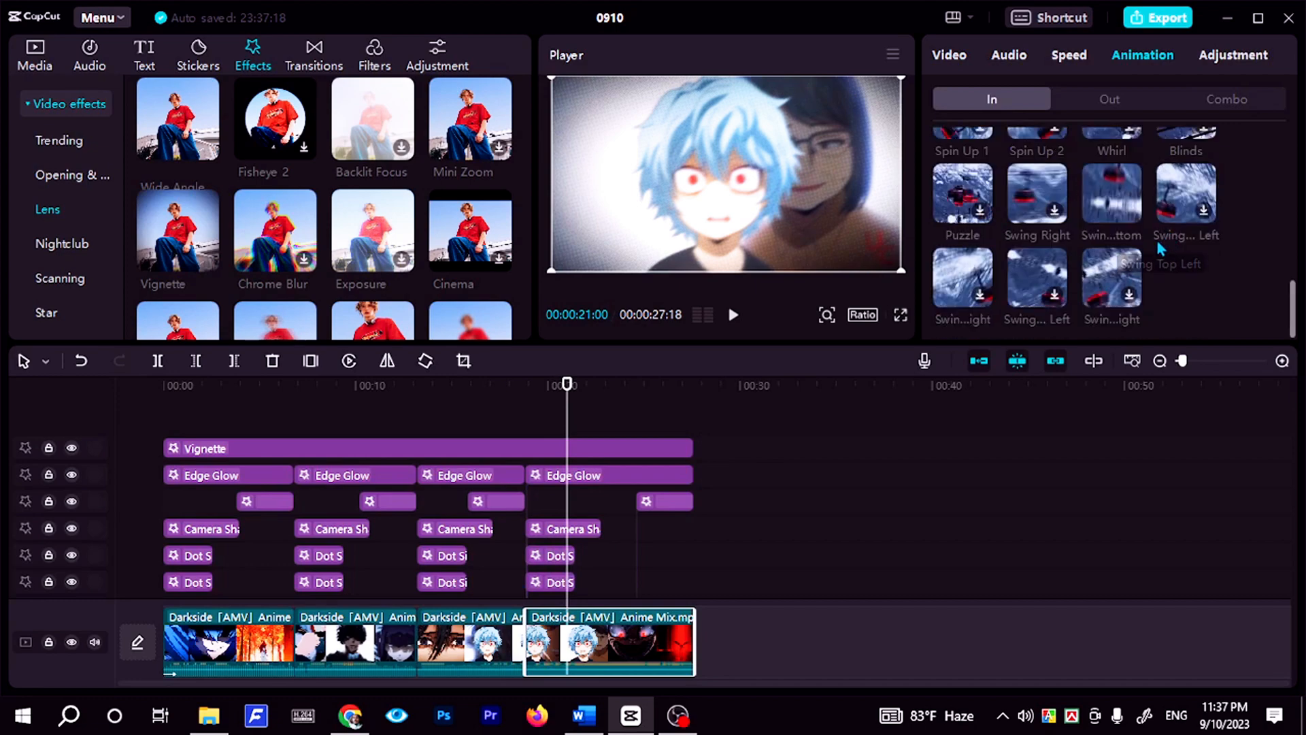
pyautogui.click(1113, 204)
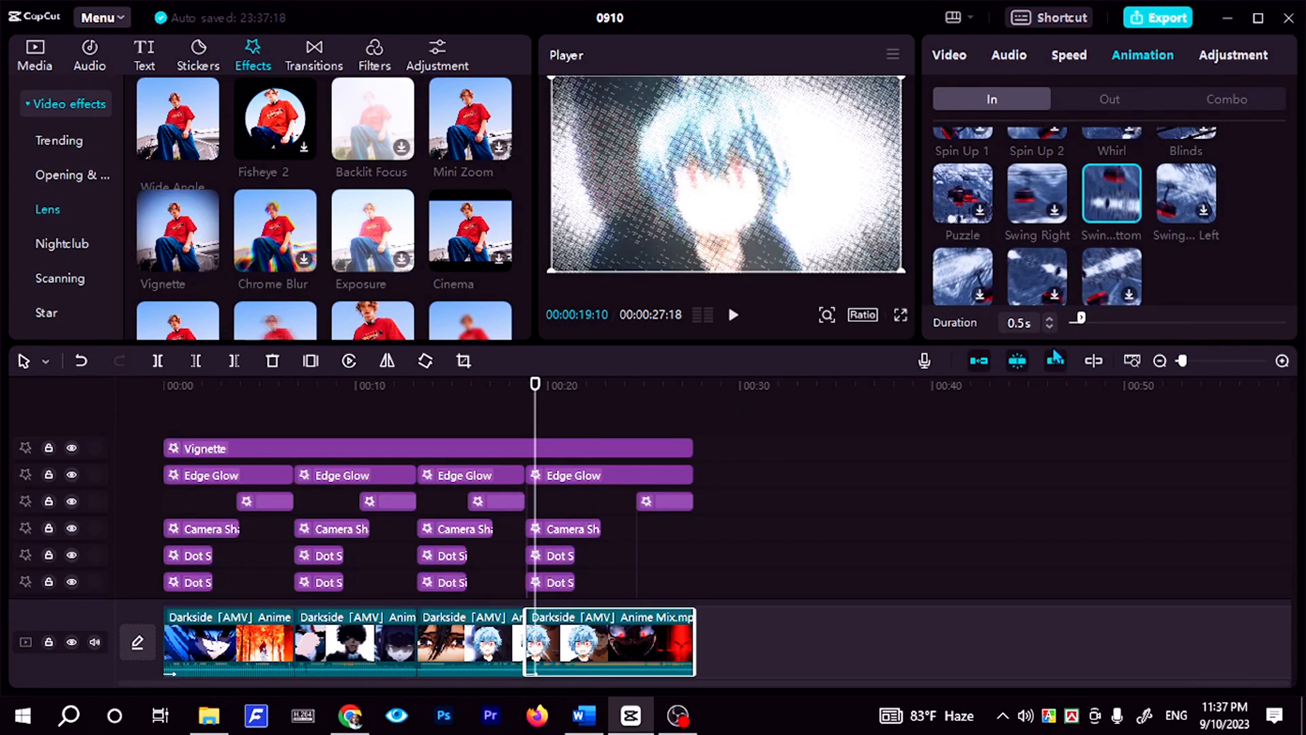
pyautogui.click(455, 660)
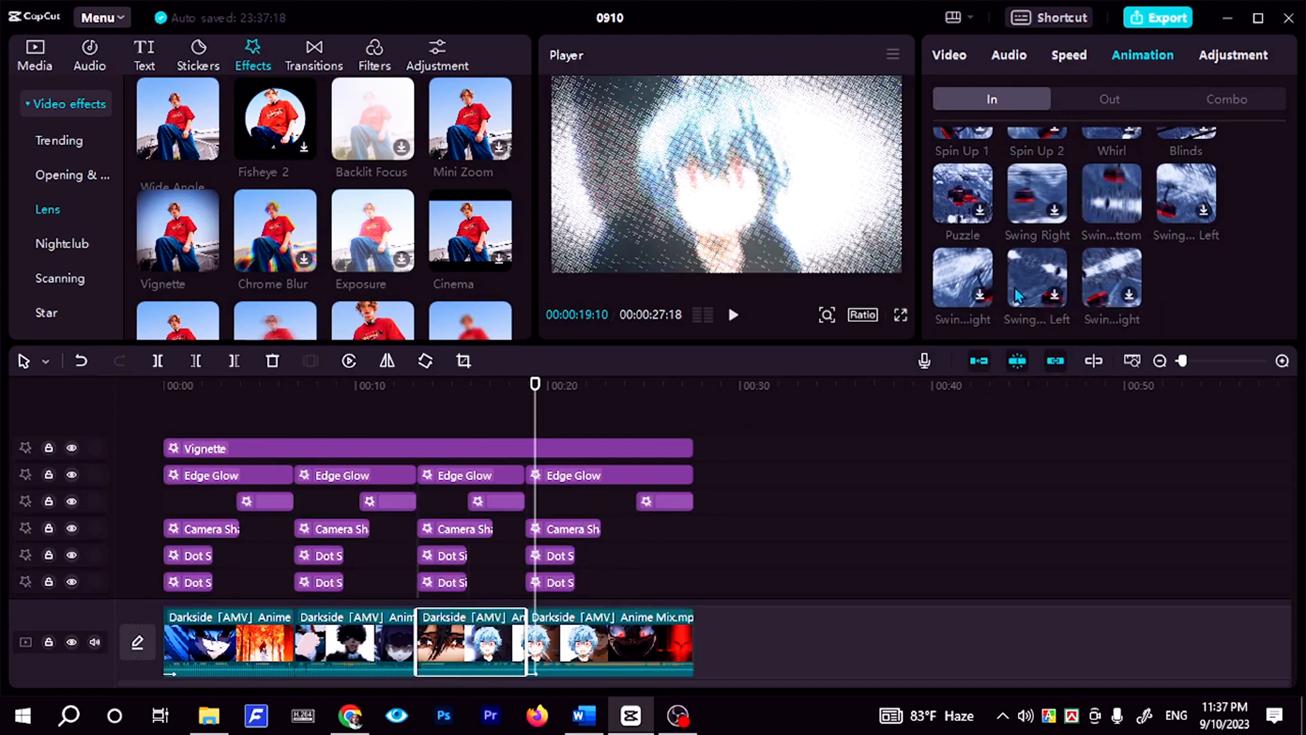
pyautogui.click(1107, 210)
pyautogui.click(338, 650)
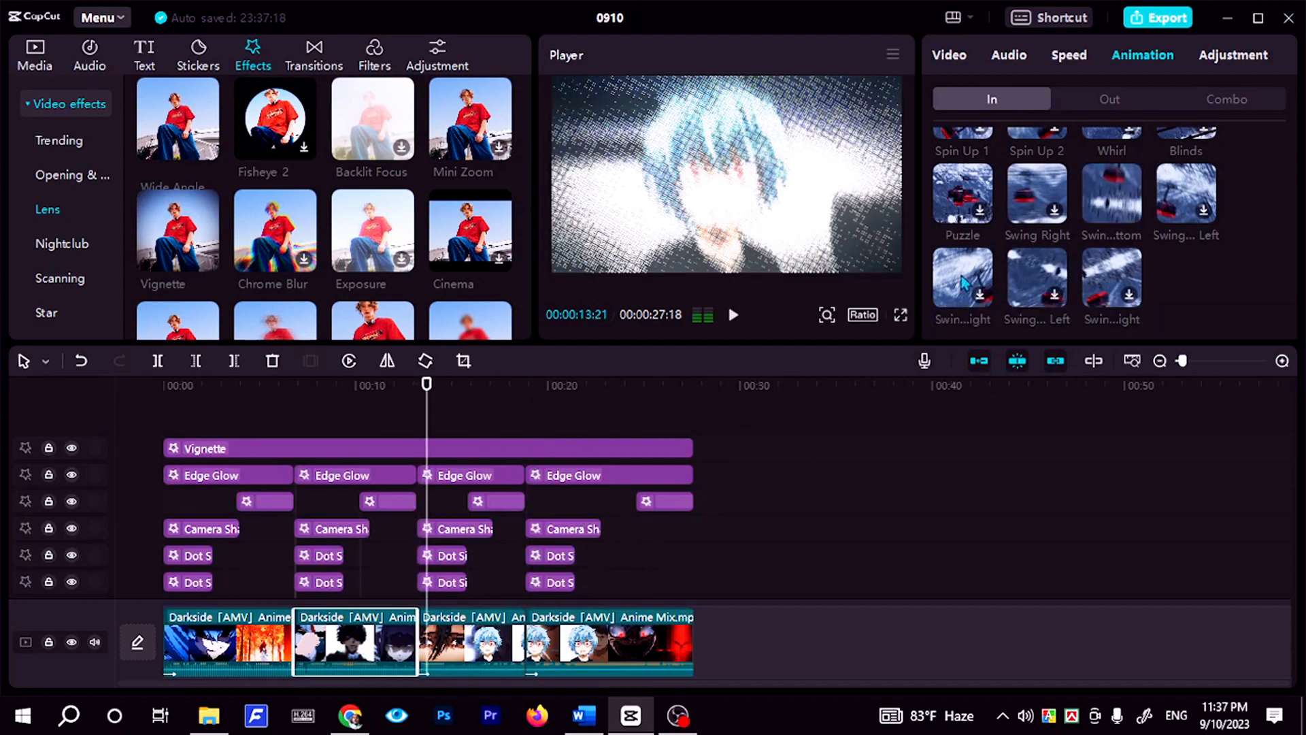
pyautogui.click(1096, 194)
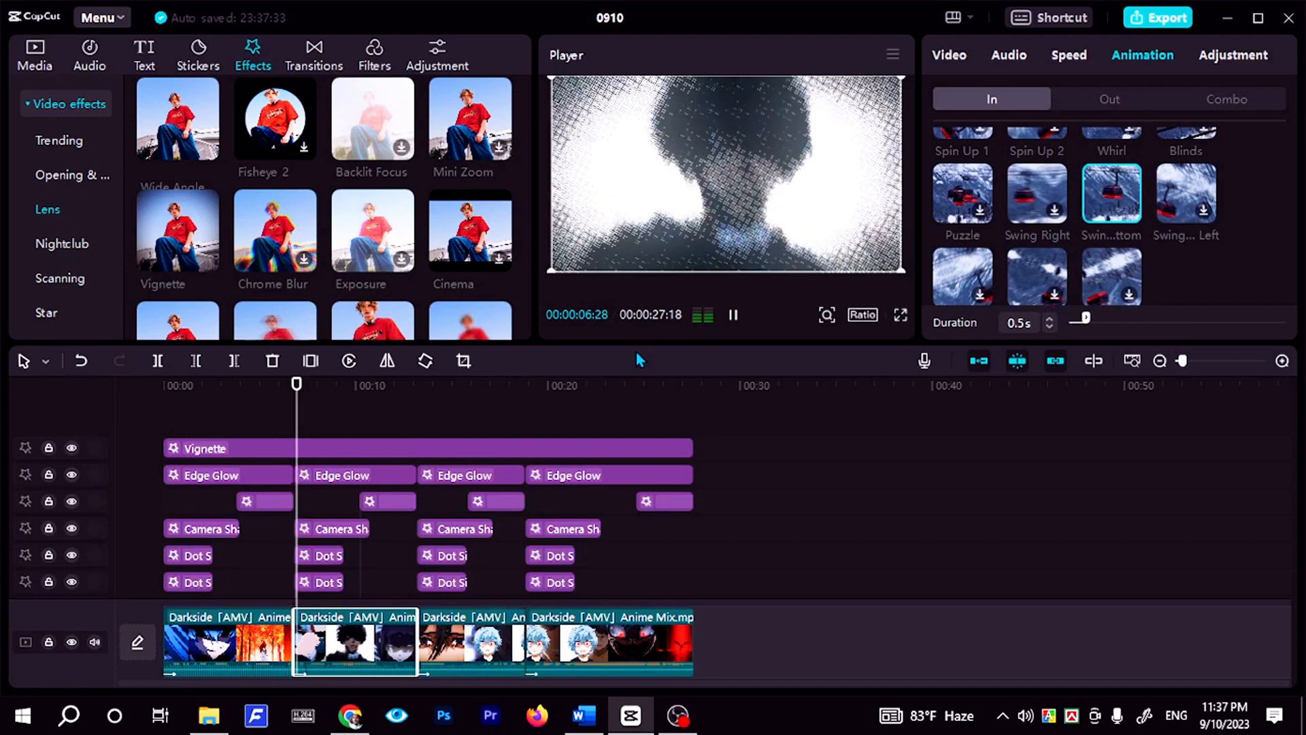
pyautogui.click(259, 389)
pyautogui.press('space')
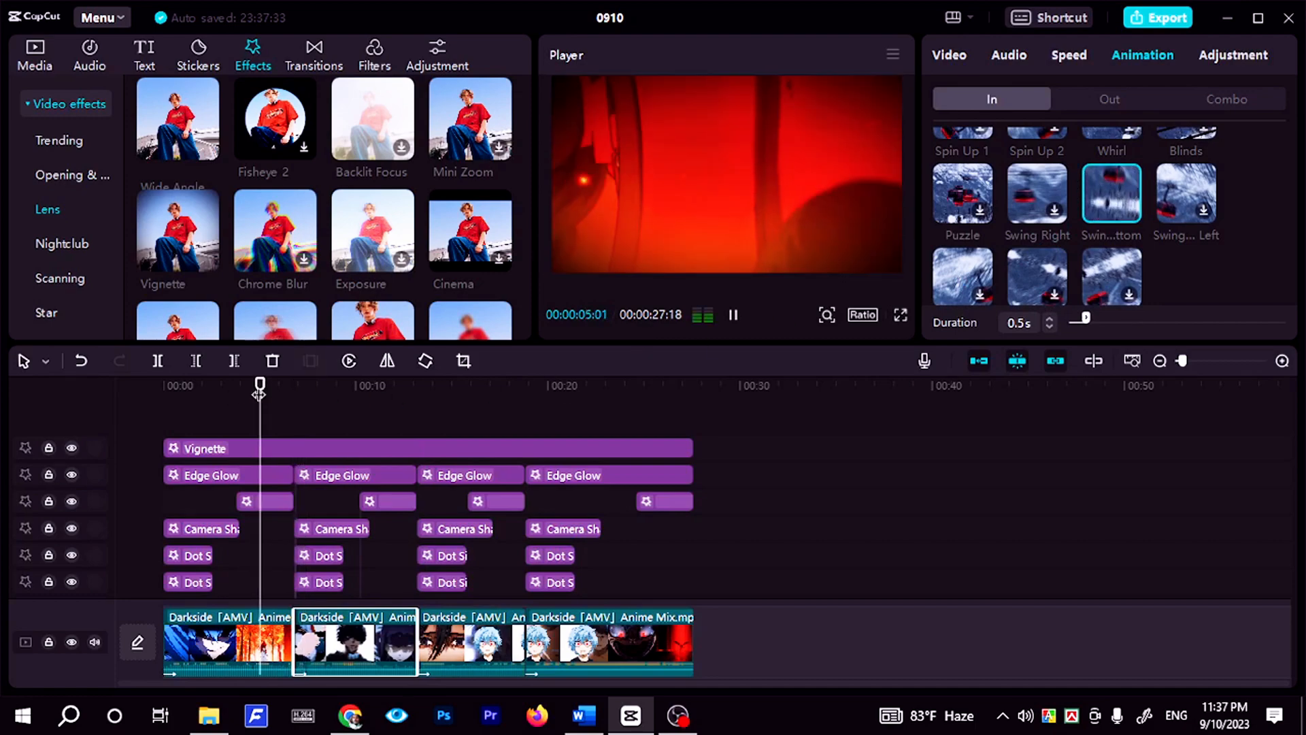
pyautogui.press('space')
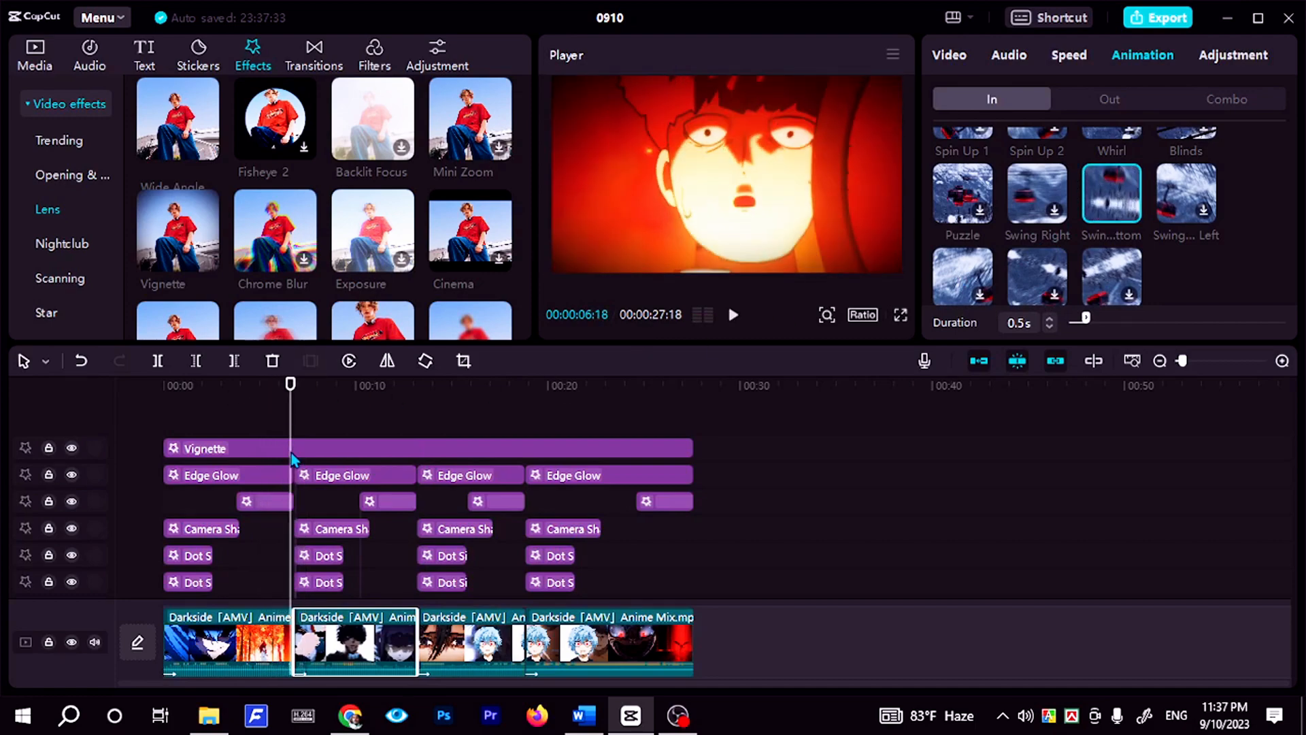
pyautogui.click(317, 427)
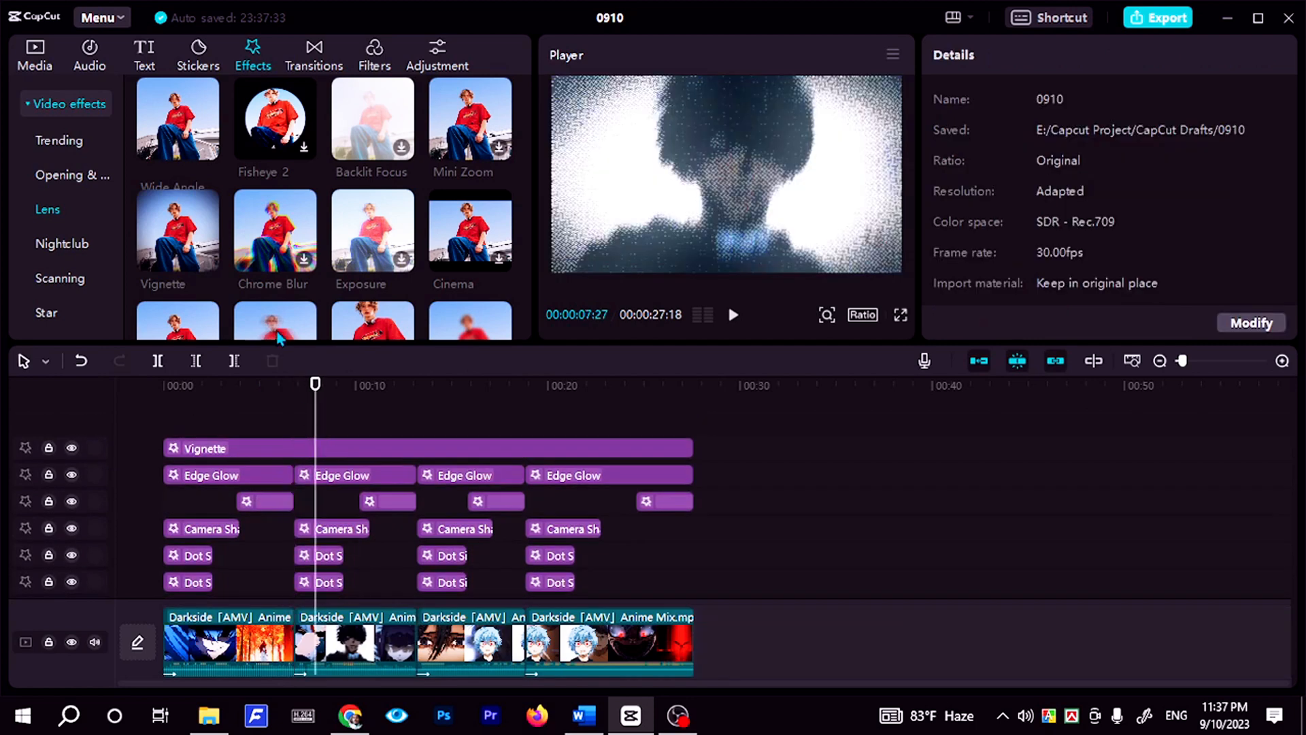
# Add the white stock clip on an overlay track at the video's start and stretch it to the first clip's end.
pyautogui.click(43, 68)
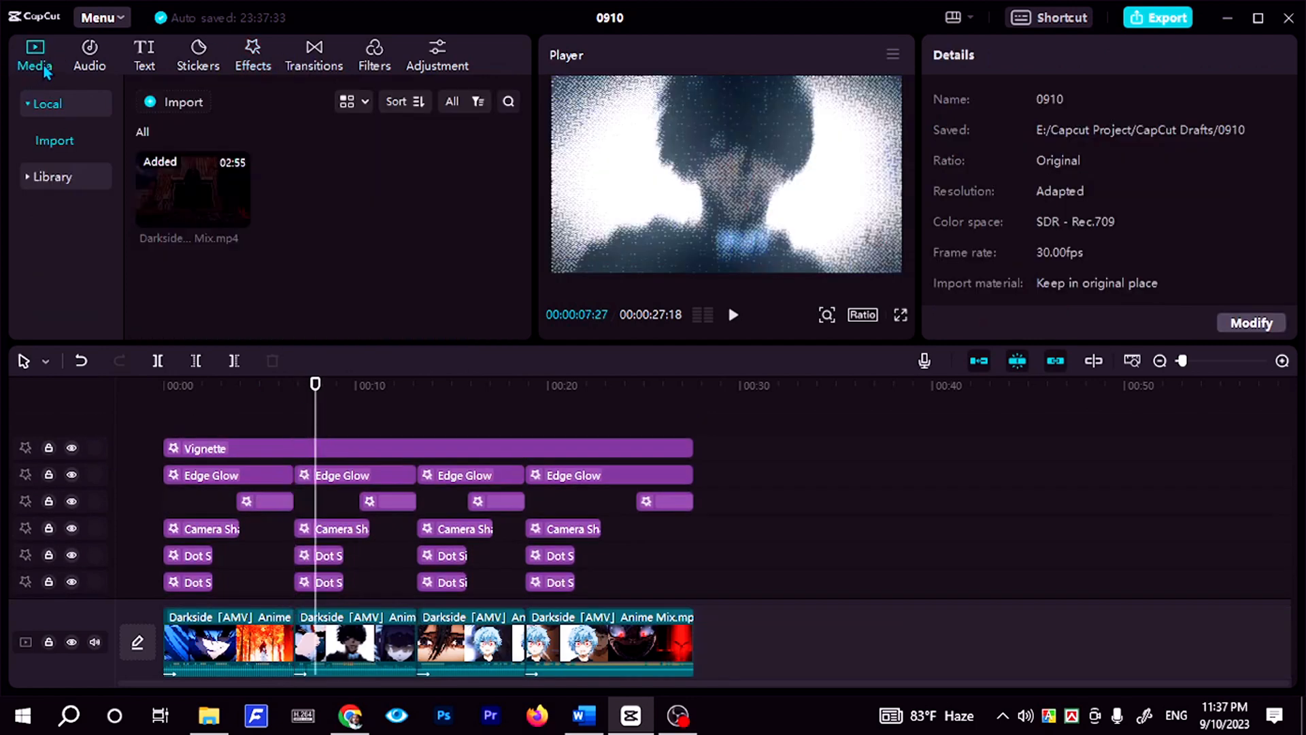
pyautogui.click(30, 178)
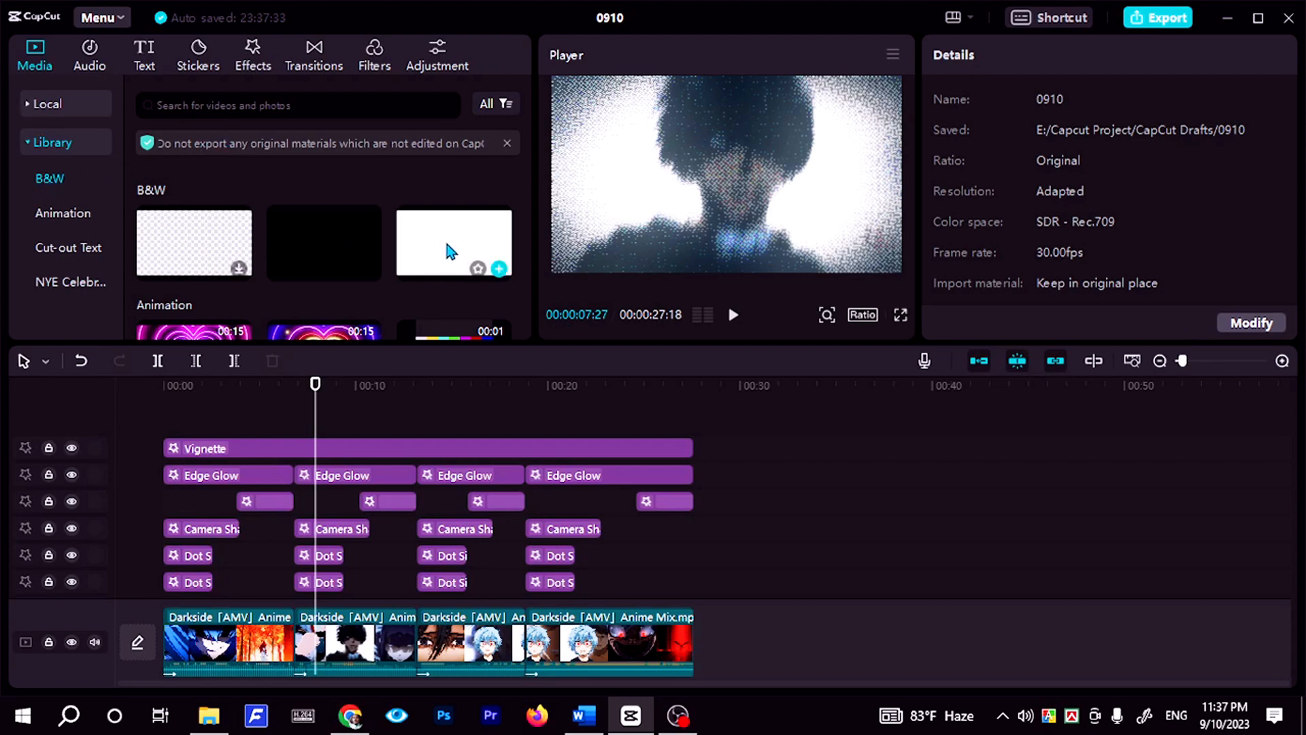
pyautogui.click(499, 268)
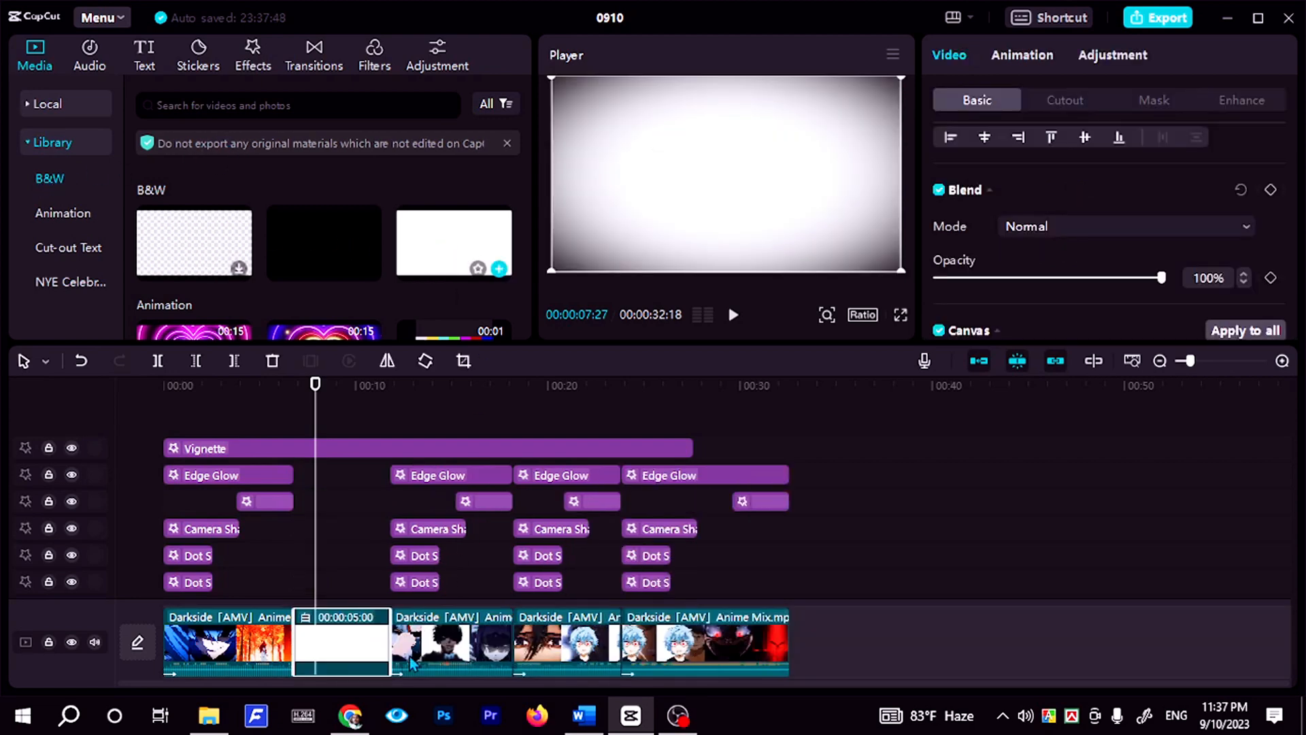
pyautogui.moveTo(351, 643); pyautogui.dragTo(194, 405)
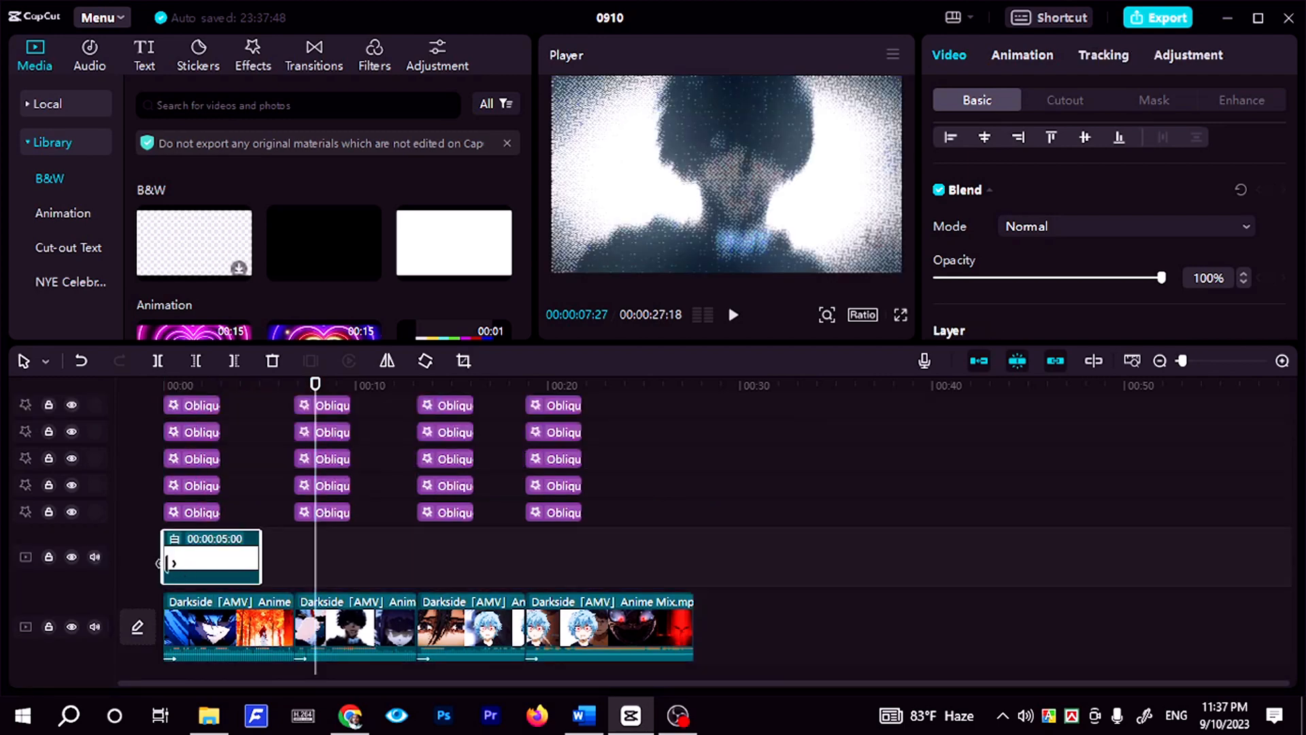
pyautogui.moveTo(264, 563); pyautogui.dragTo(295, 549)
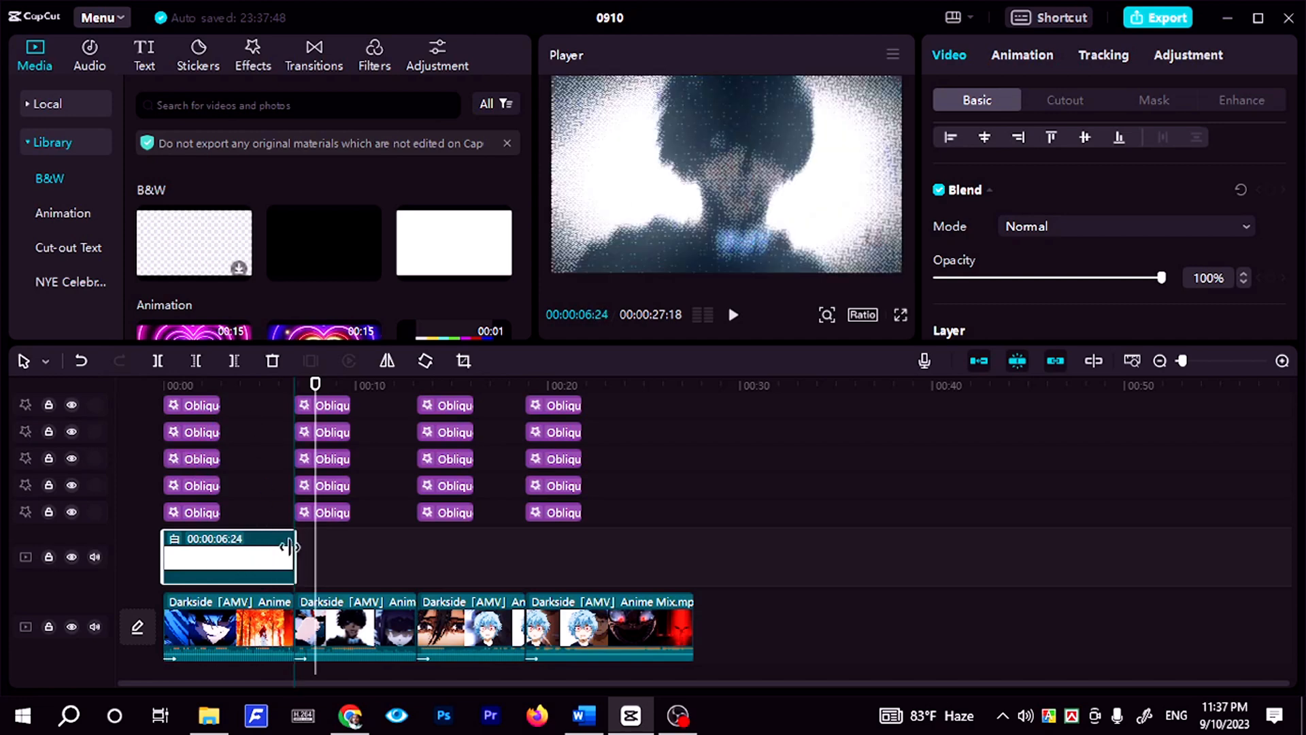
# Set the white clip's blend mode to Overlay with the playhead at 00:00:03:29.
pyautogui.click(241, 389)
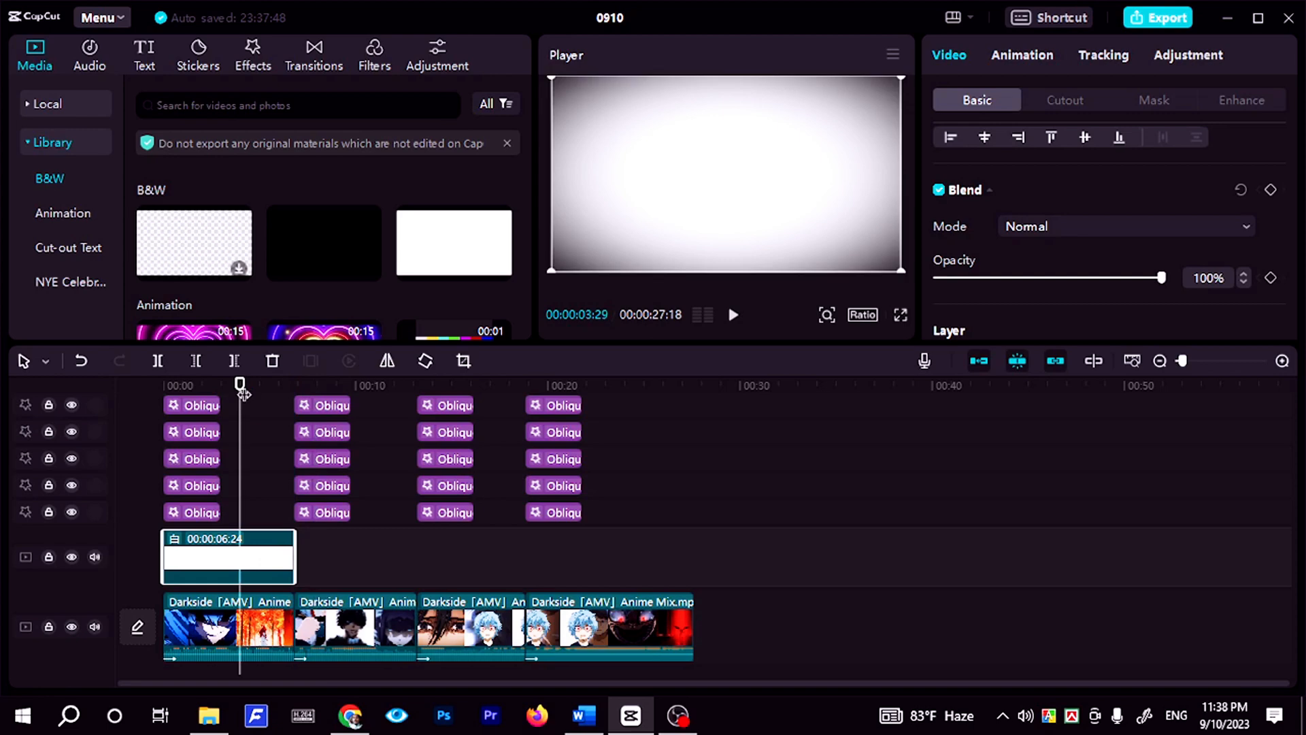
pyautogui.click(1028, 228)
pyautogui.click(1047, 383)
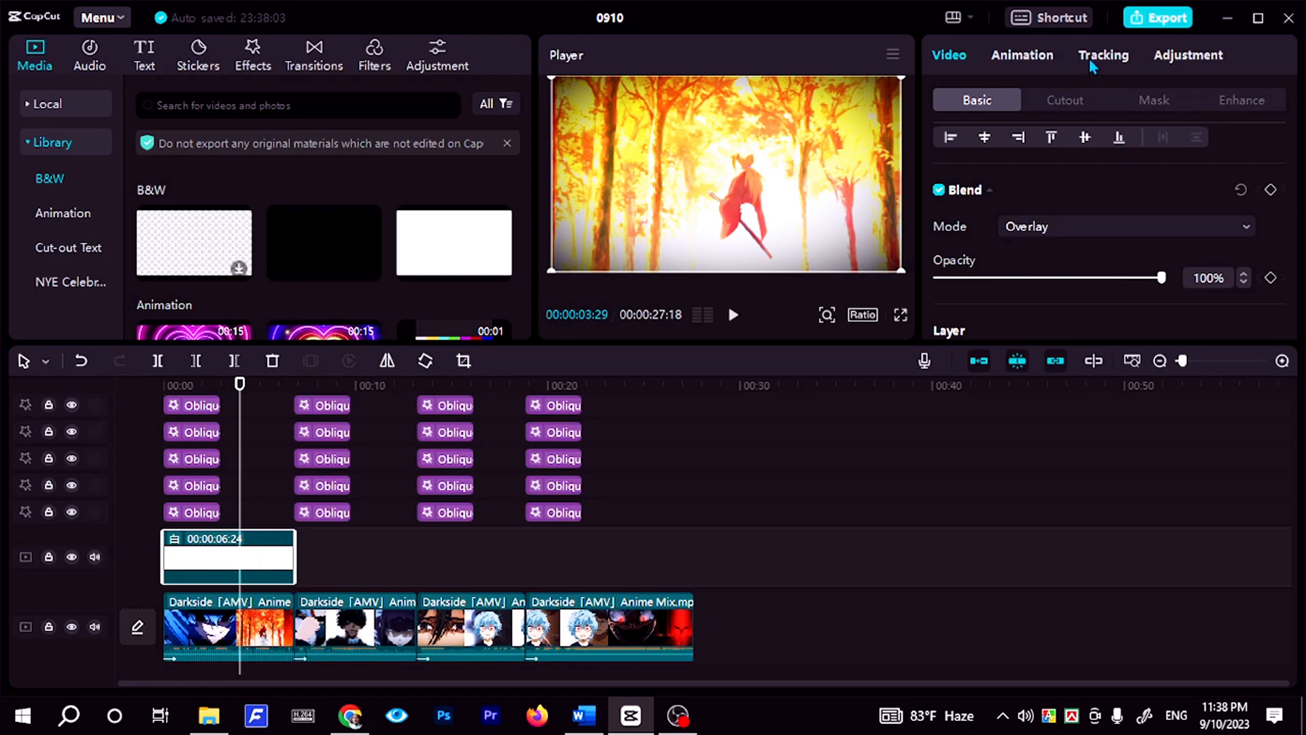
# Give the white clip the Fade Out exit animation with a duration of 6.8 s.
pyautogui.click(1022, 56)
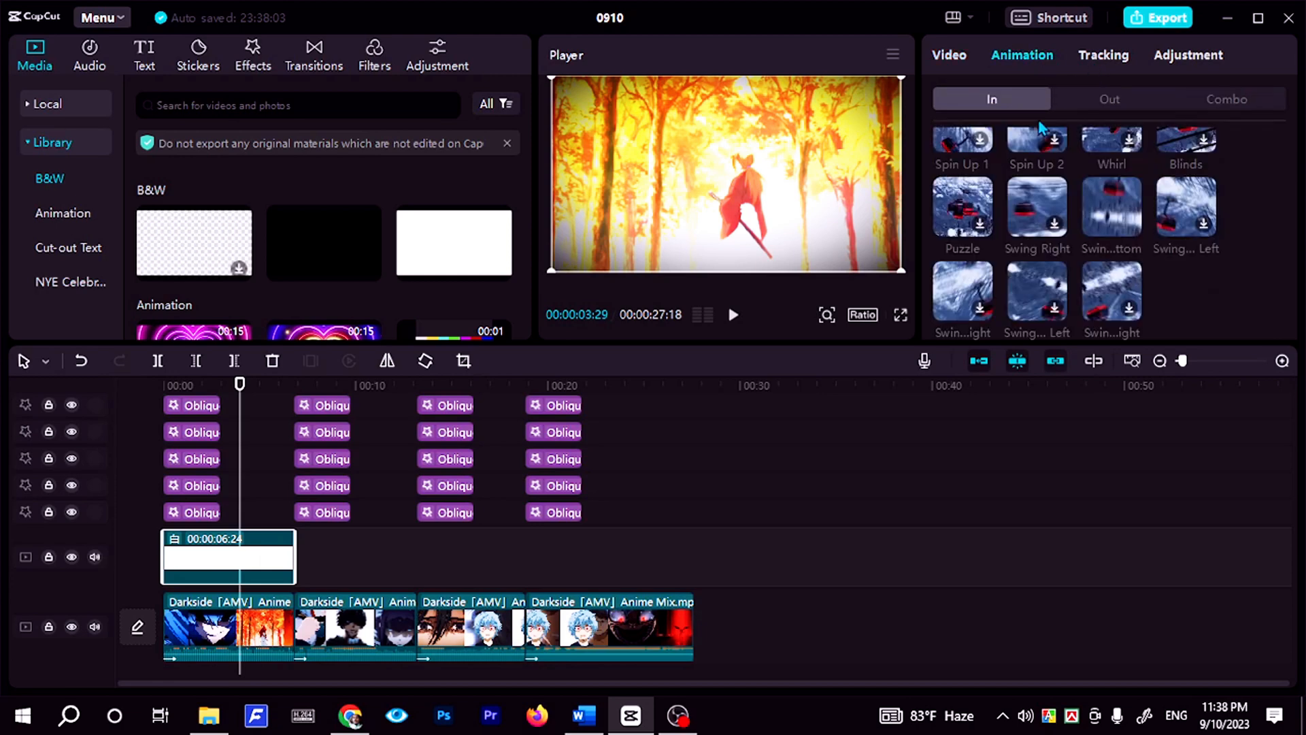
pyautogui.click(1110, 101)
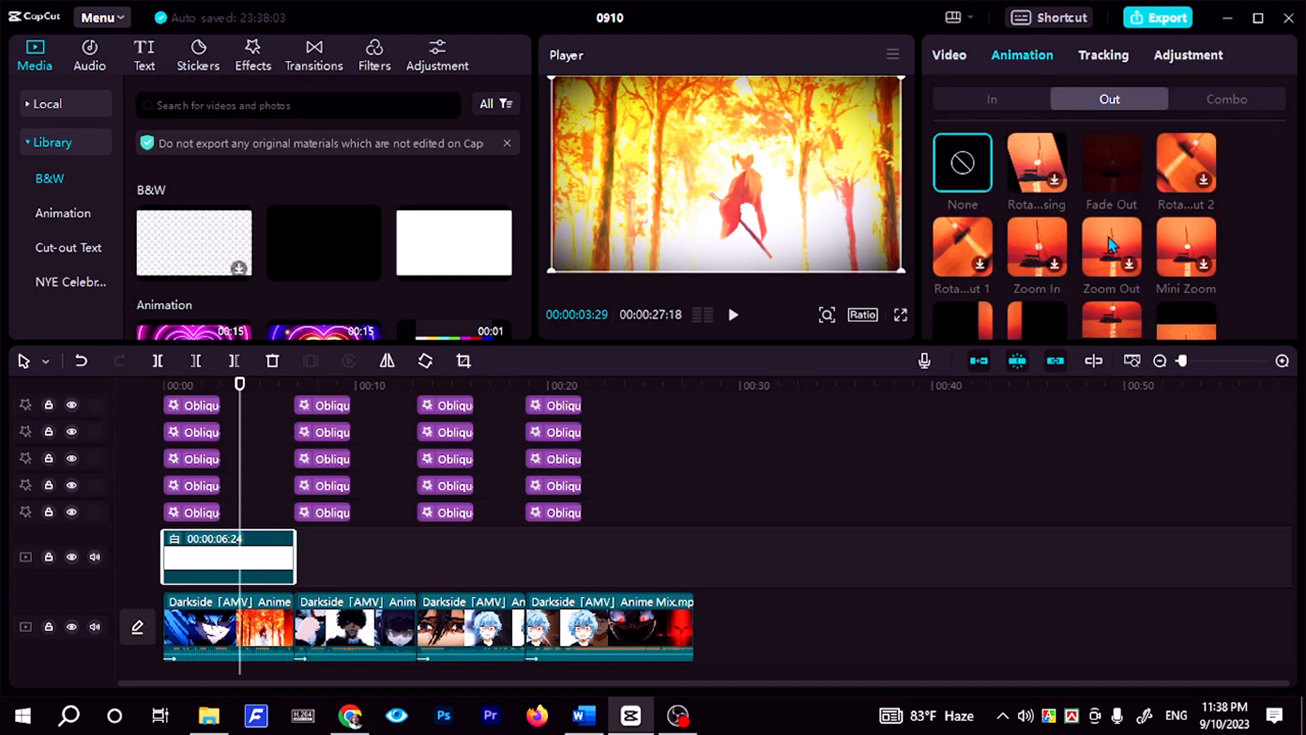
pyautogui.click(1132, 194)
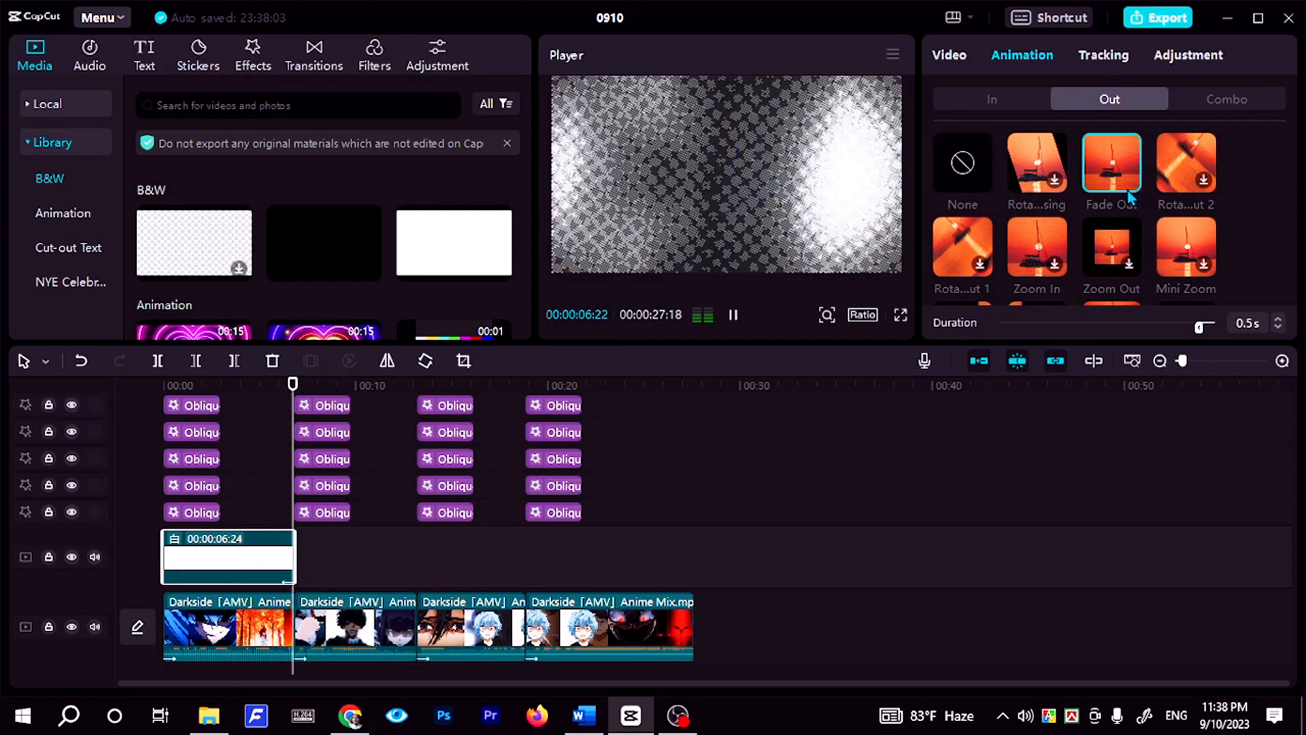
pyautogui.moveTo(1200, 328); pyautogui.dragTo(766, 347)
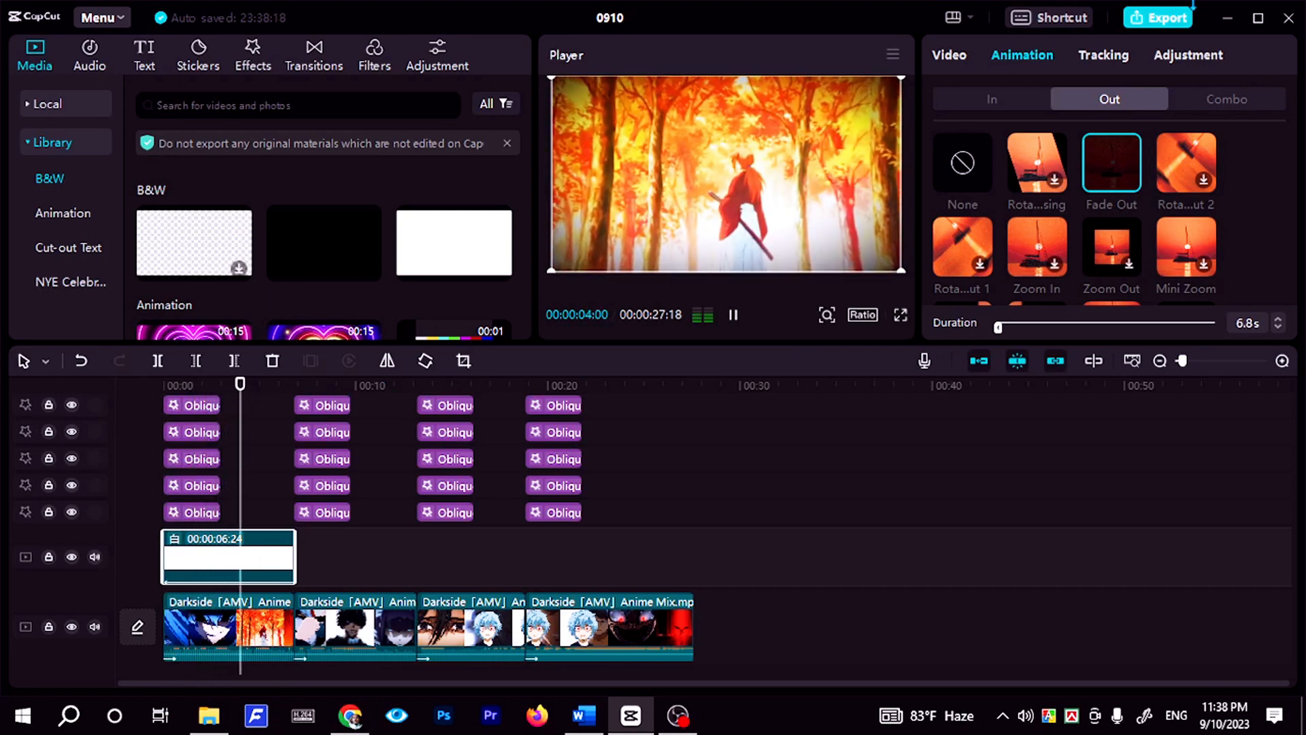
# Play part of the second clip and review the stacked effect tracks above the four clips.
pyautogui.click(349, 533)
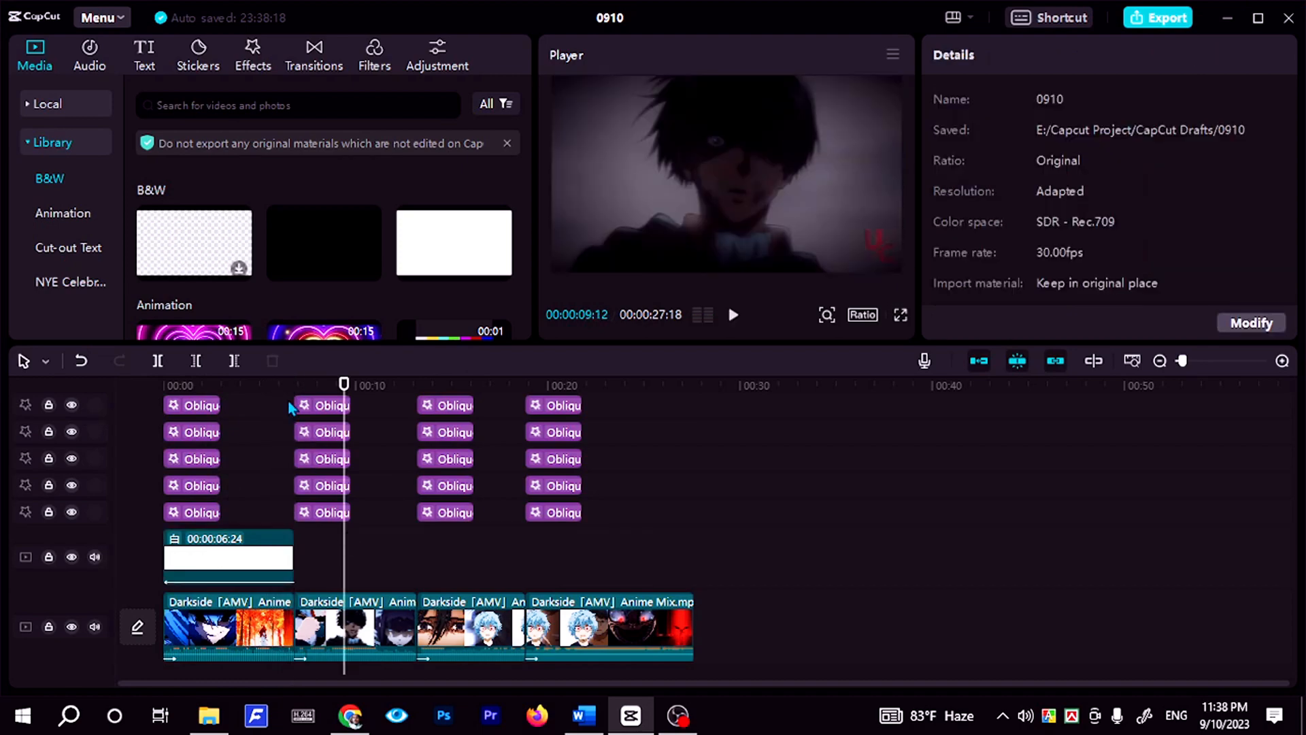
pyautogui.press('space')
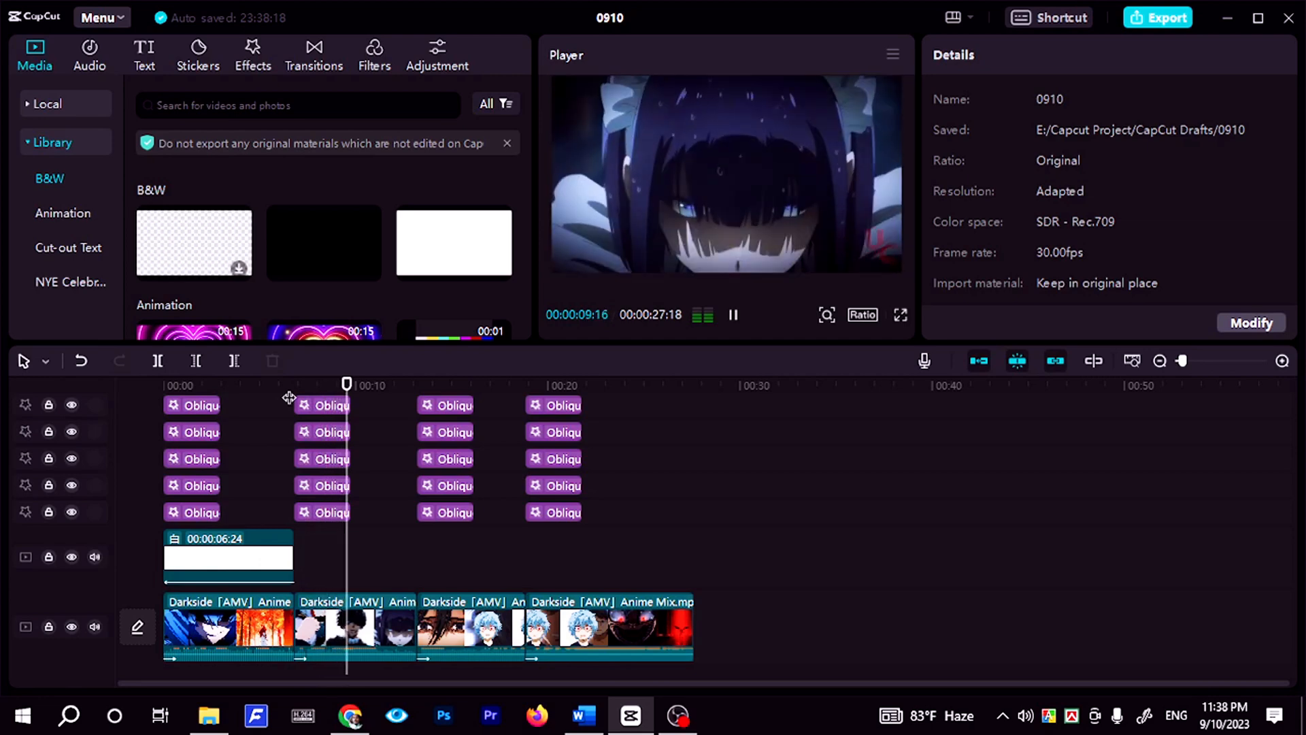
pyautogui.press('space')
pyautogui.scroll(4, 316, 549)
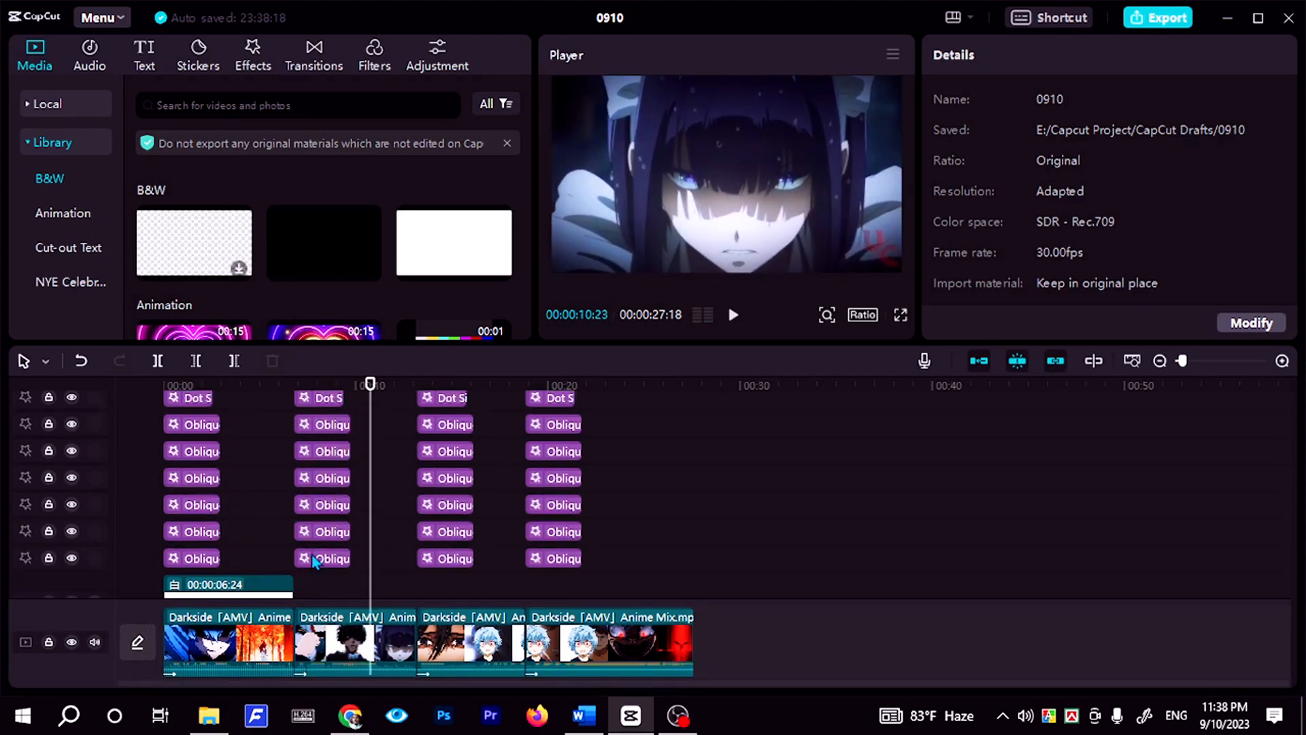
pyautogui.scroll(3, 315, 546)
pyautogui.scroll(-8, 315, 545)
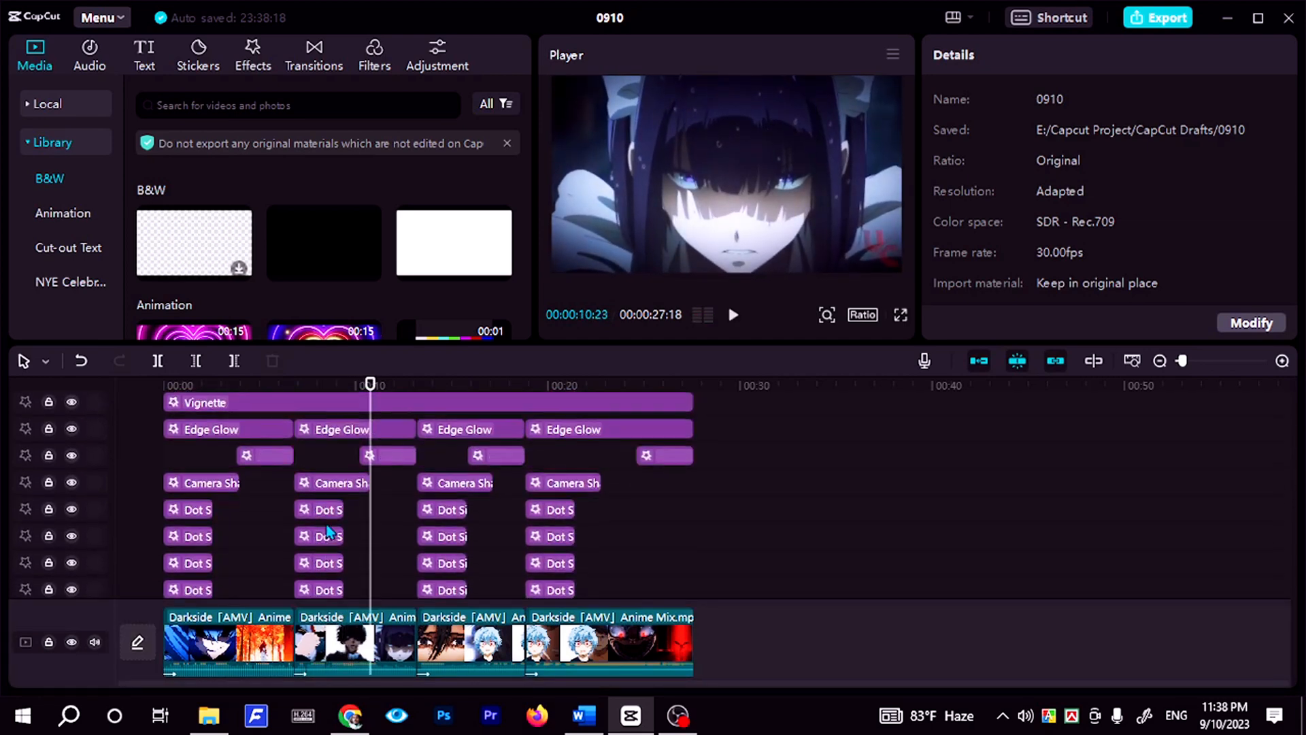
pyautogui.click(663, 528)
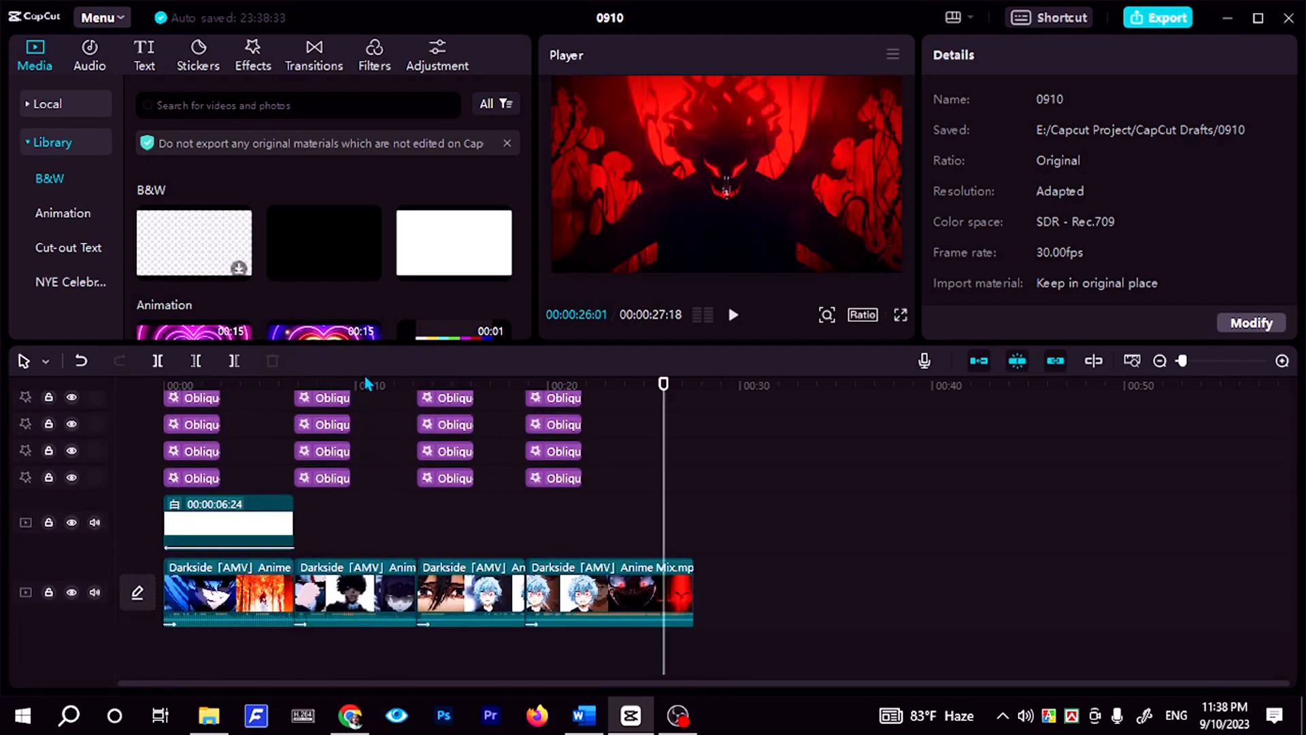
# Add the Smart Sharpen lens effect at the video's start, on the topmost track, and stretch it across all four clips.
pyautogui.moveTo(362, 383); pyautogui.dragTo(119, 392)
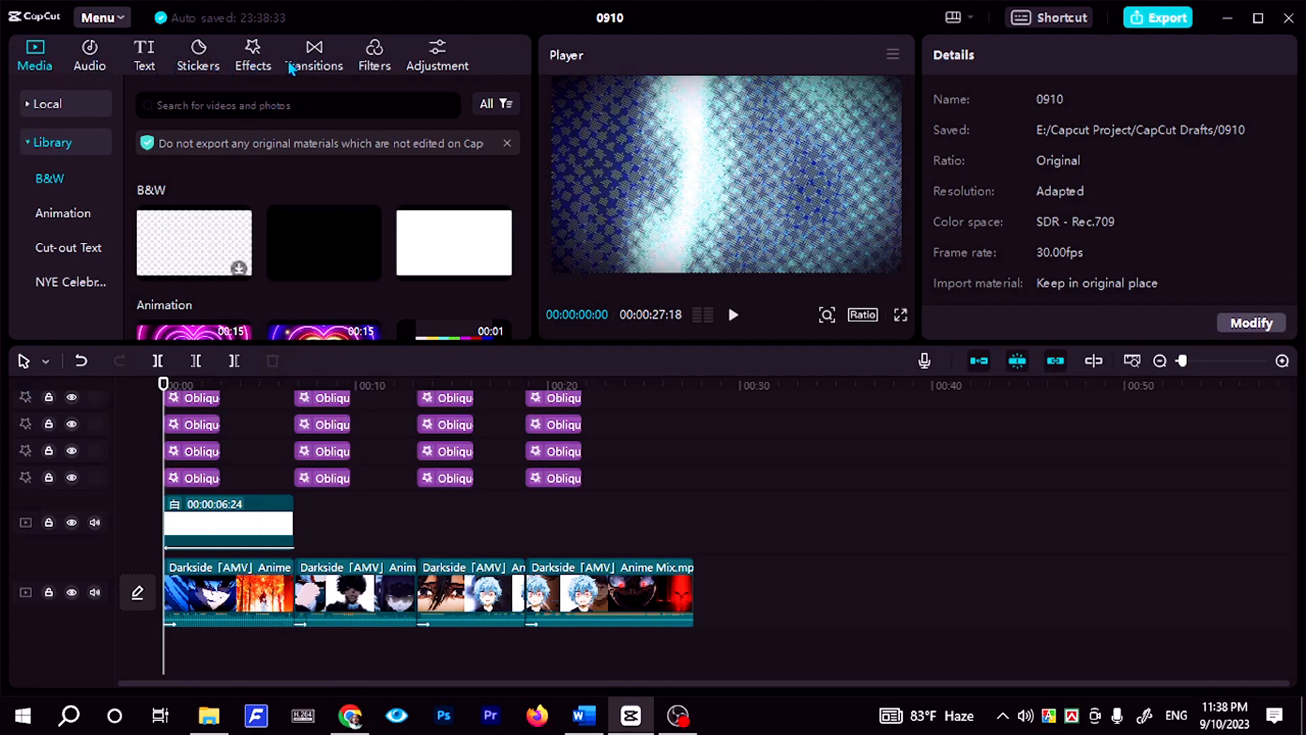
pyautogui.click(267, 58)
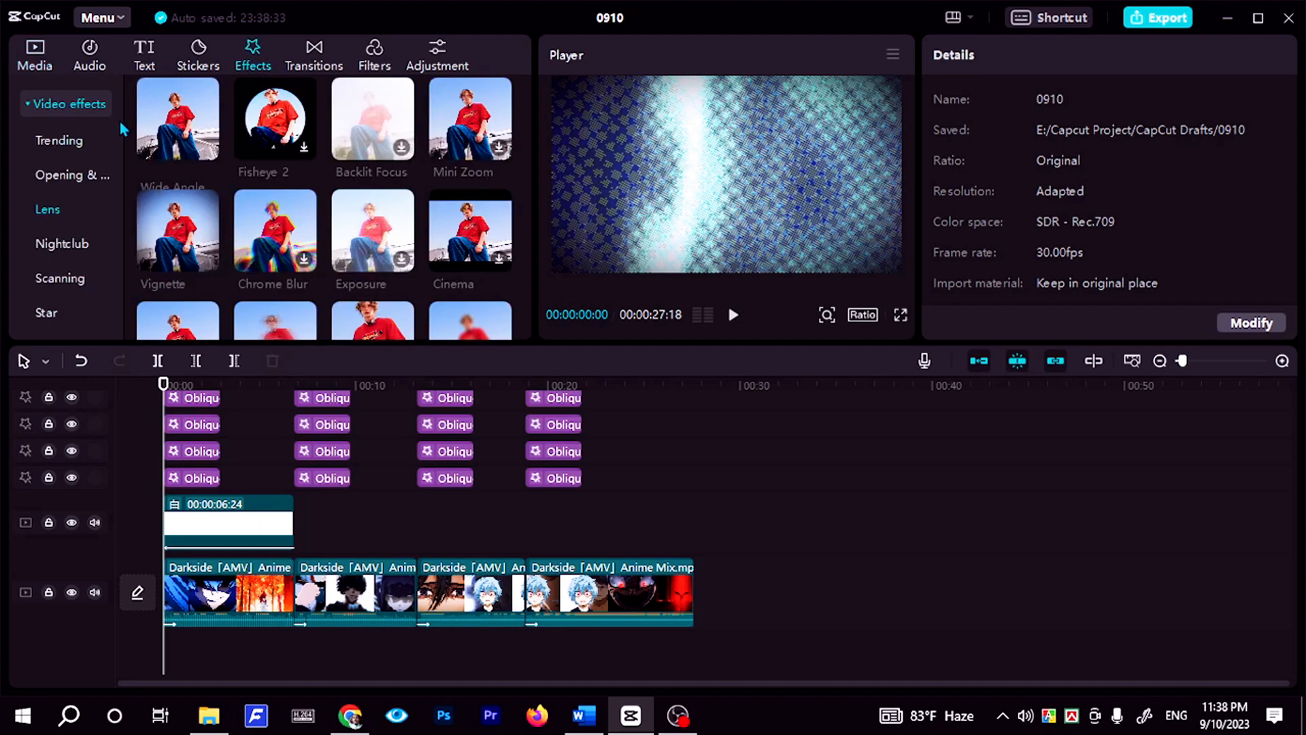
pyautogui.click(60, 206)
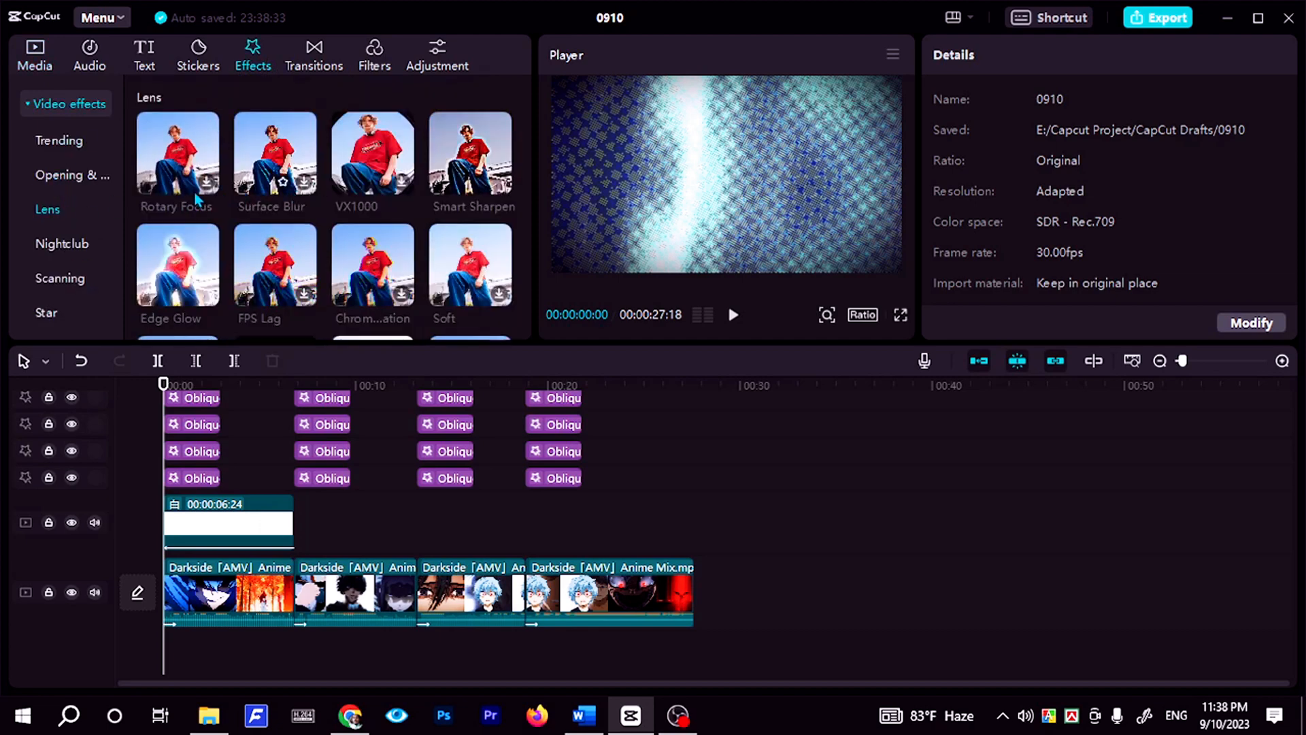
pyautogui.scroll(1, 198, 198)
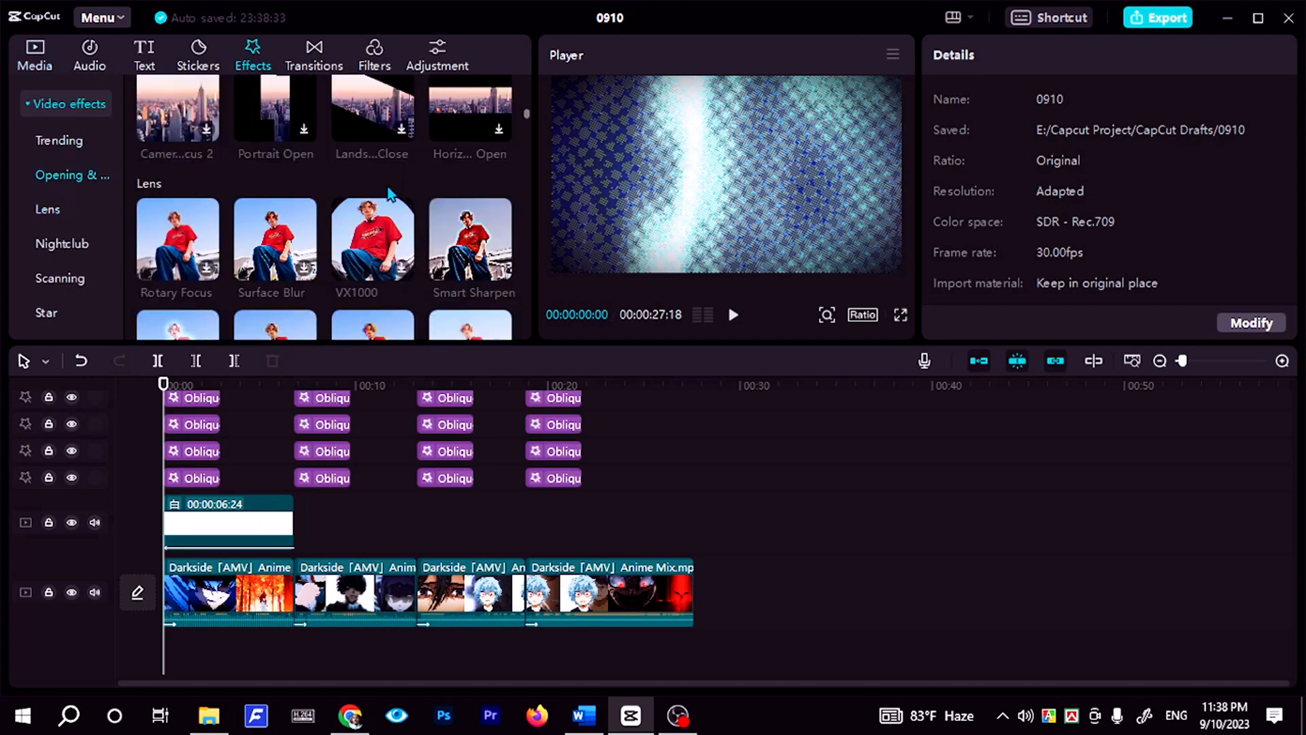
pyautogui.click(500, 270)
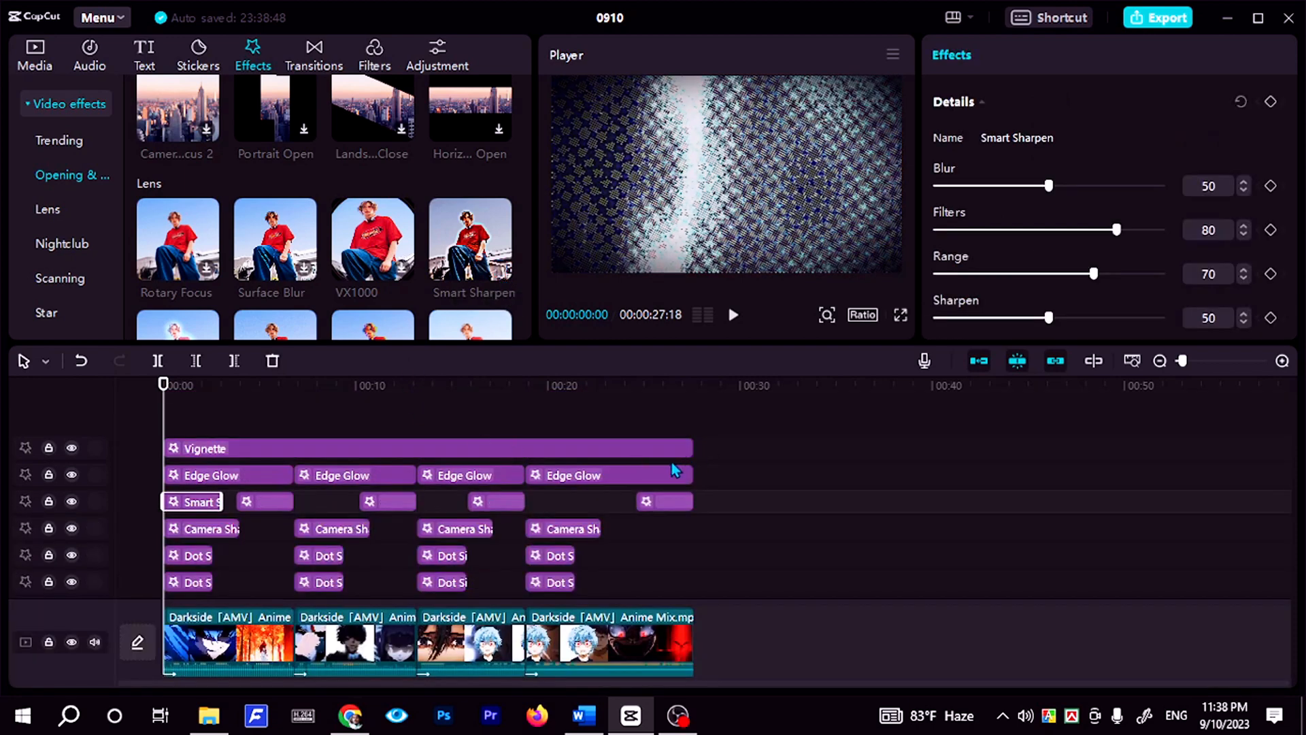
pyautogui.moveTo(221, 507); pyautogui.dragTo(694, 449)
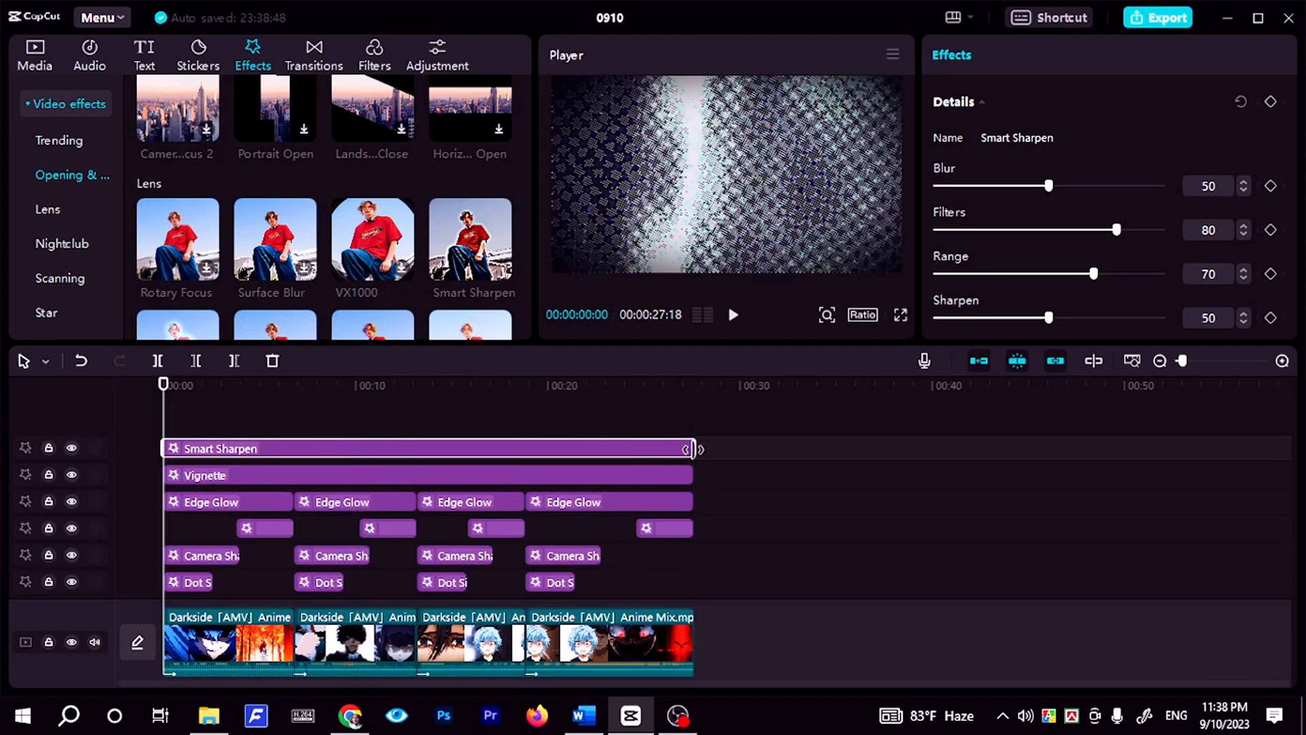
# Preview the fourth clip and set Smart Sharpen's Filters to 14 and Range to 57.
pyautogui.click(557, 392)
pyautogui.press('space')
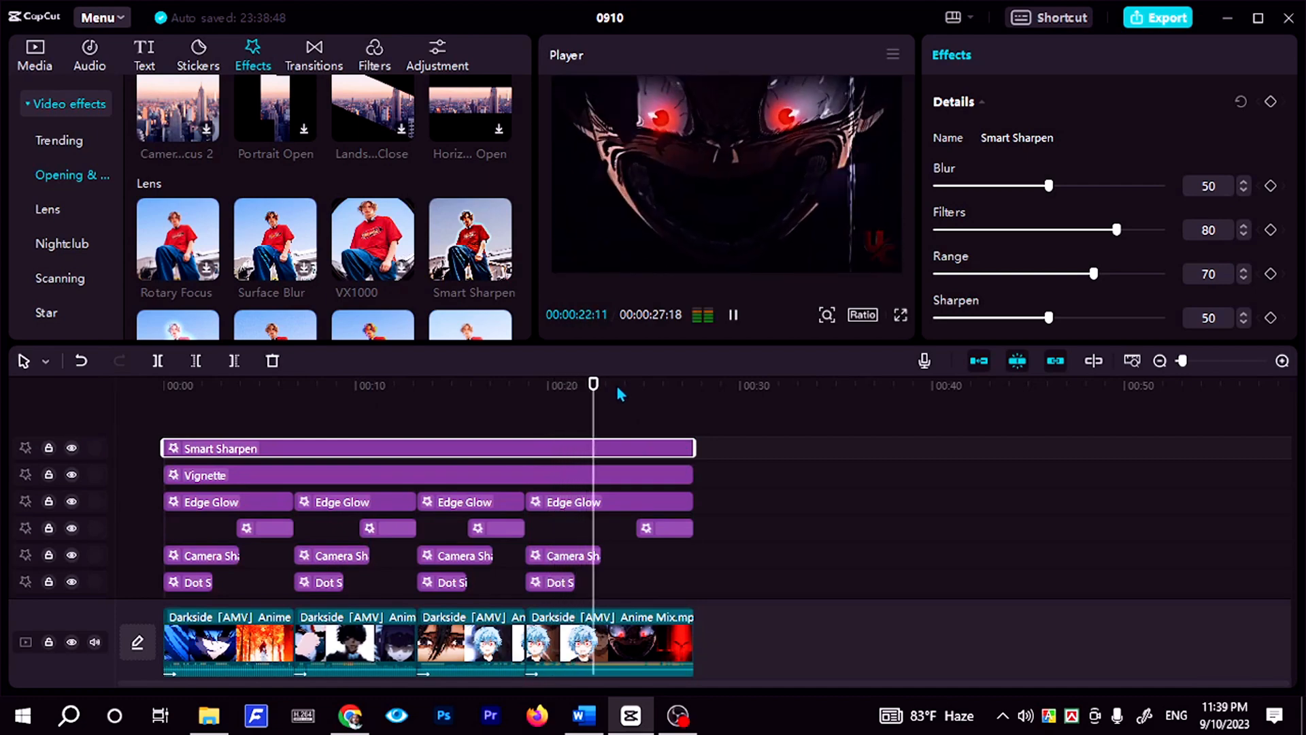
pyautogui.press('space')
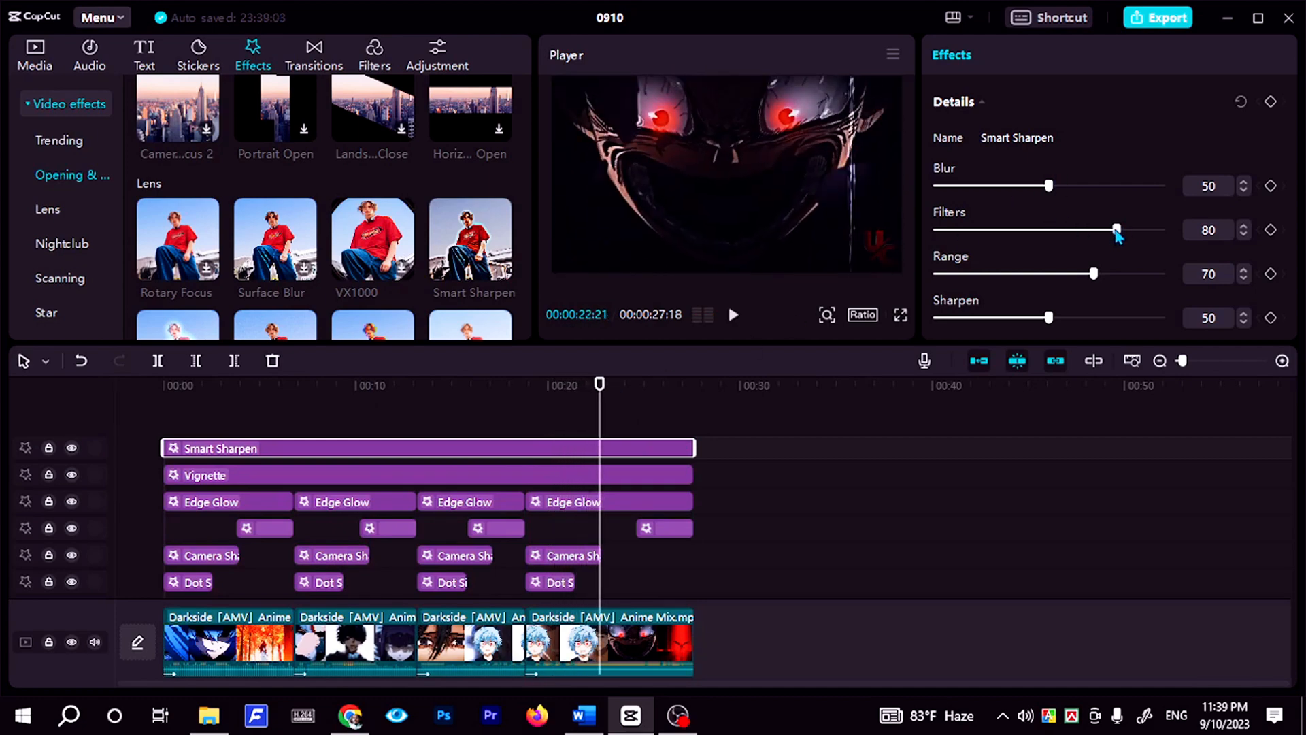
pyautogui.moveTo(1117, 231); pyautogui.dragTo(972, 232)
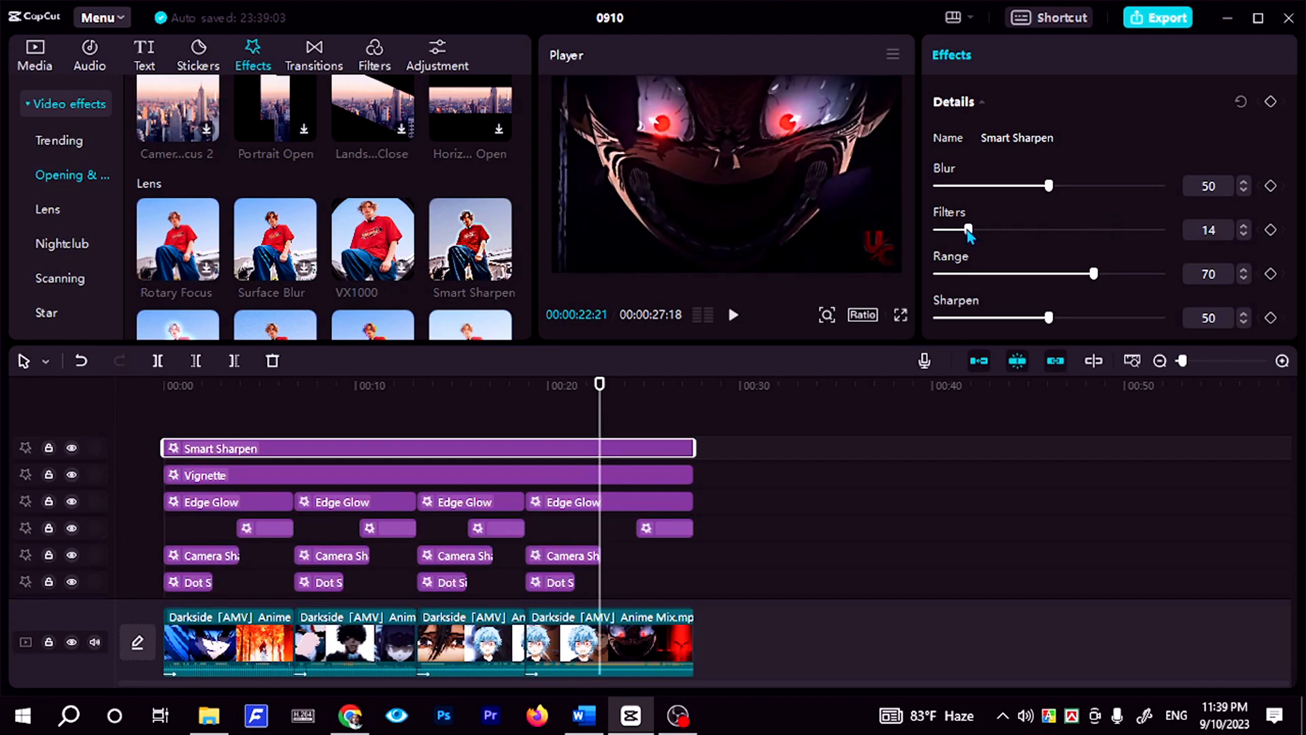
pyautogui.press('space')
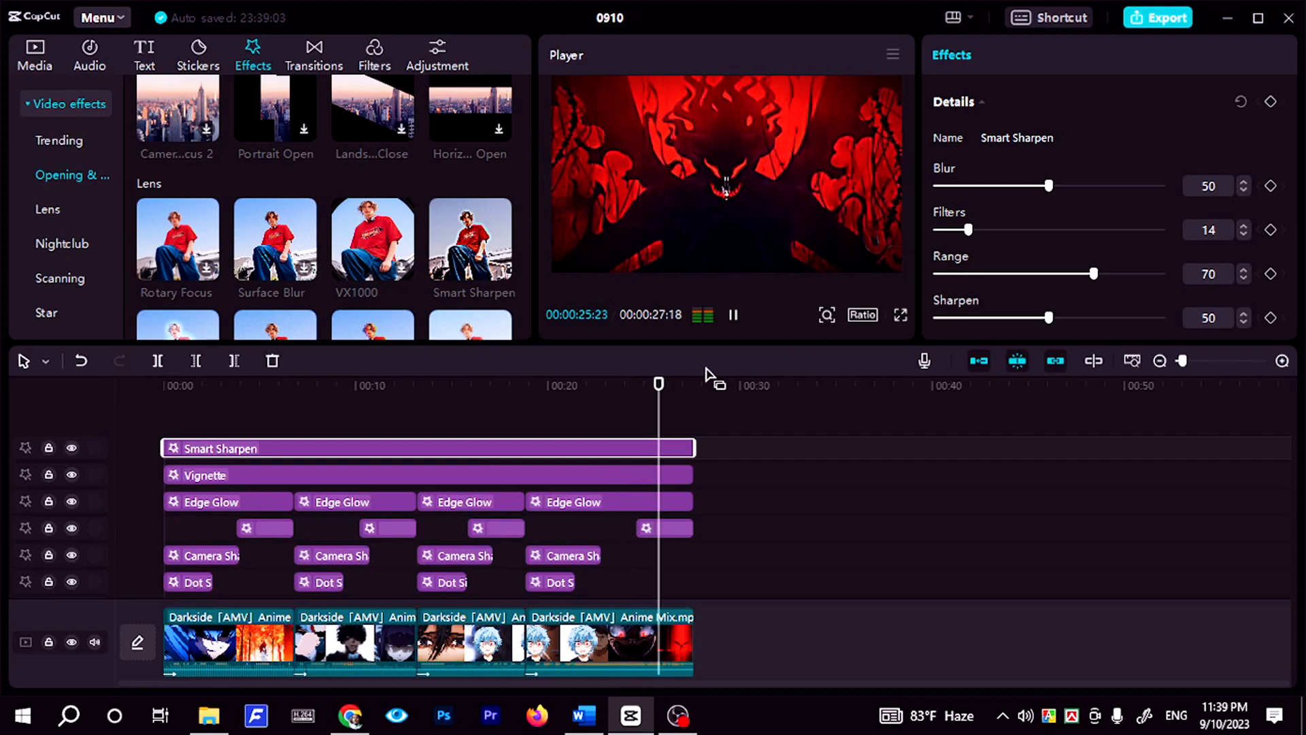
pyautogui.moveTo(1093, 271); pyautogui.dragTo(1058, 273)
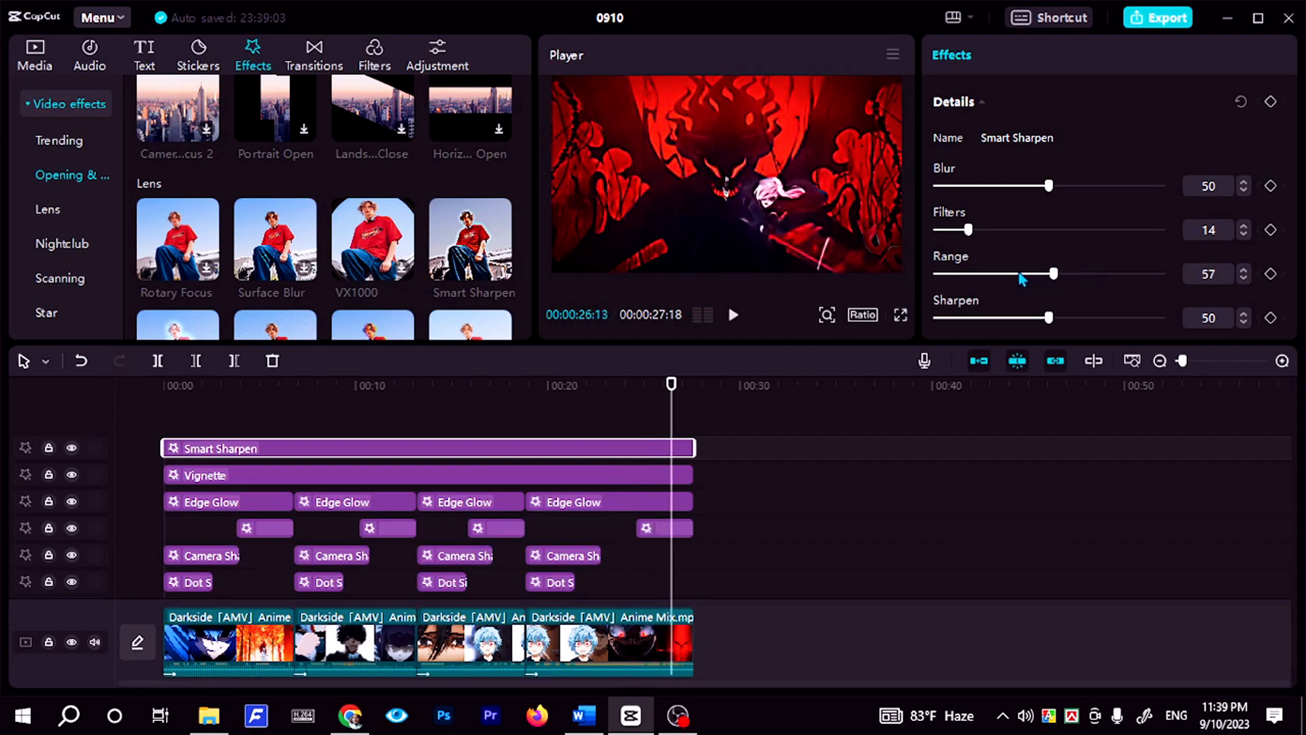
# Lower Smart Sharpen's Sharpen setting and preview the result from the second clip to the fourth.
pyautogui.moveTo(1047, 326); pyautogui.dragTo(994, 320)
pyautogui.click(338, 398)
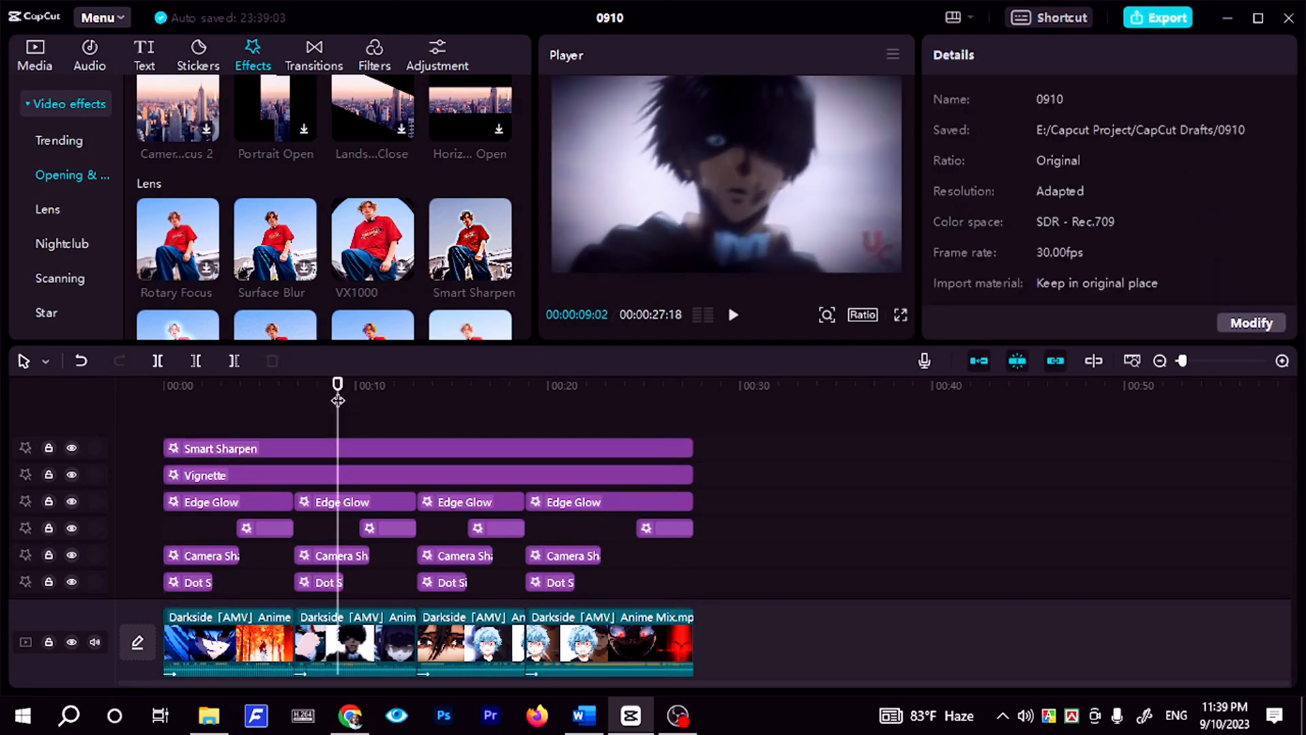
pyautogui.press('space')
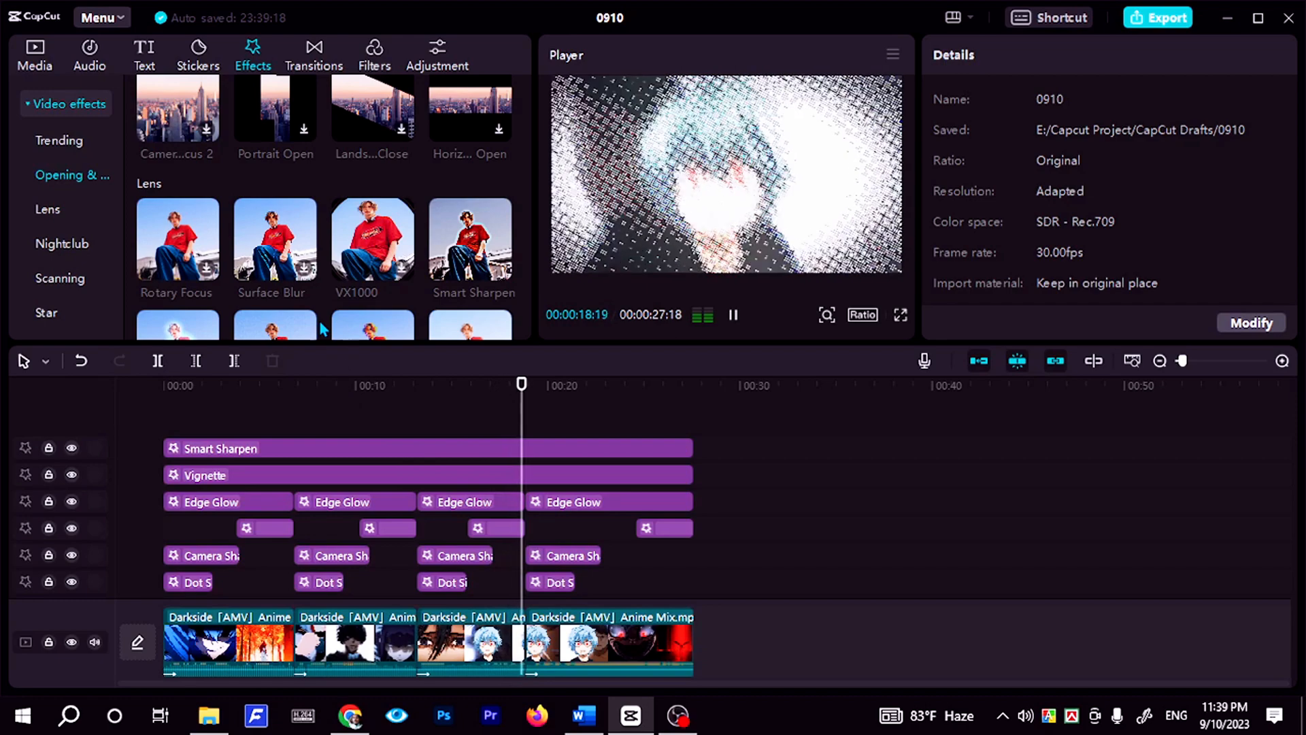
pyautogui.press('space')
# Add the Vibrant I filter at the video's start, on the topmost track, and stretch it across all four clips.
pyautogui.scroll(-2, 316, 293)
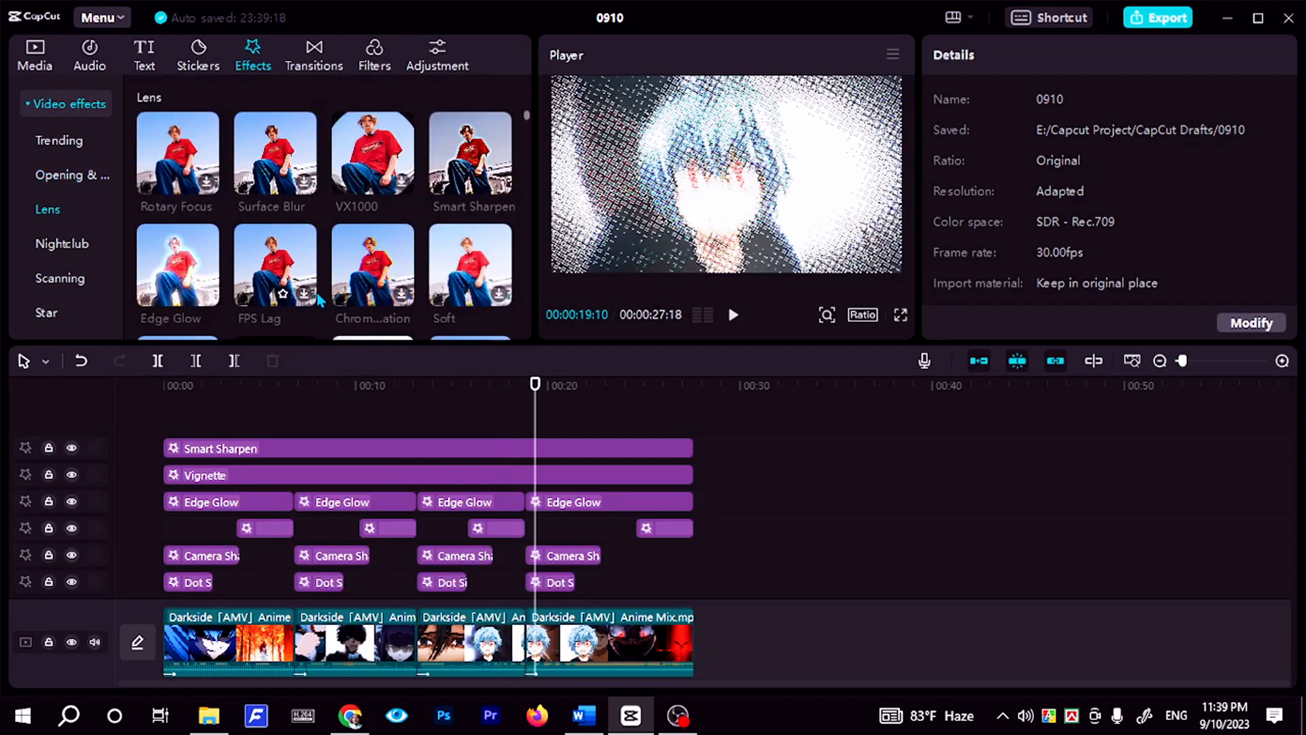
pyautogui.scroll(-1, 316, 292)
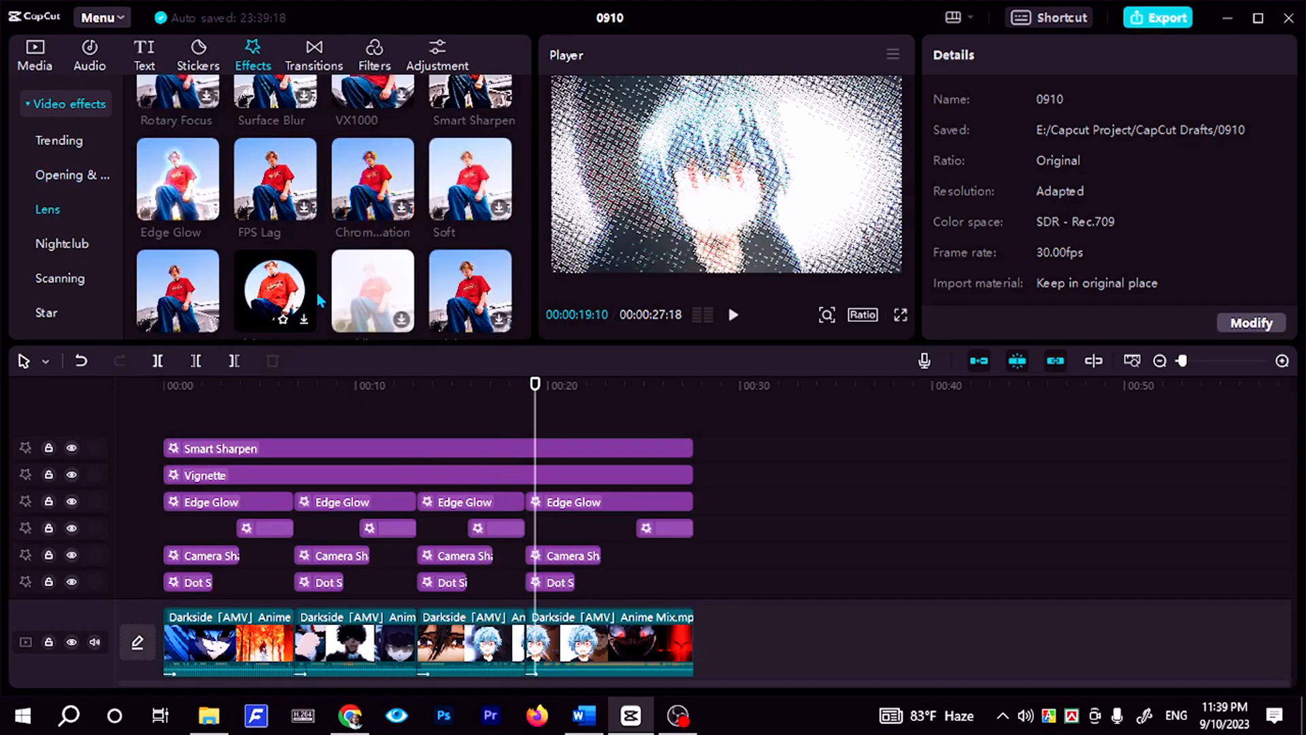
pyautogui.moveTo(259, 384); pyautogui.dragTo(76, 387)
pyautogui.click(375, 54)
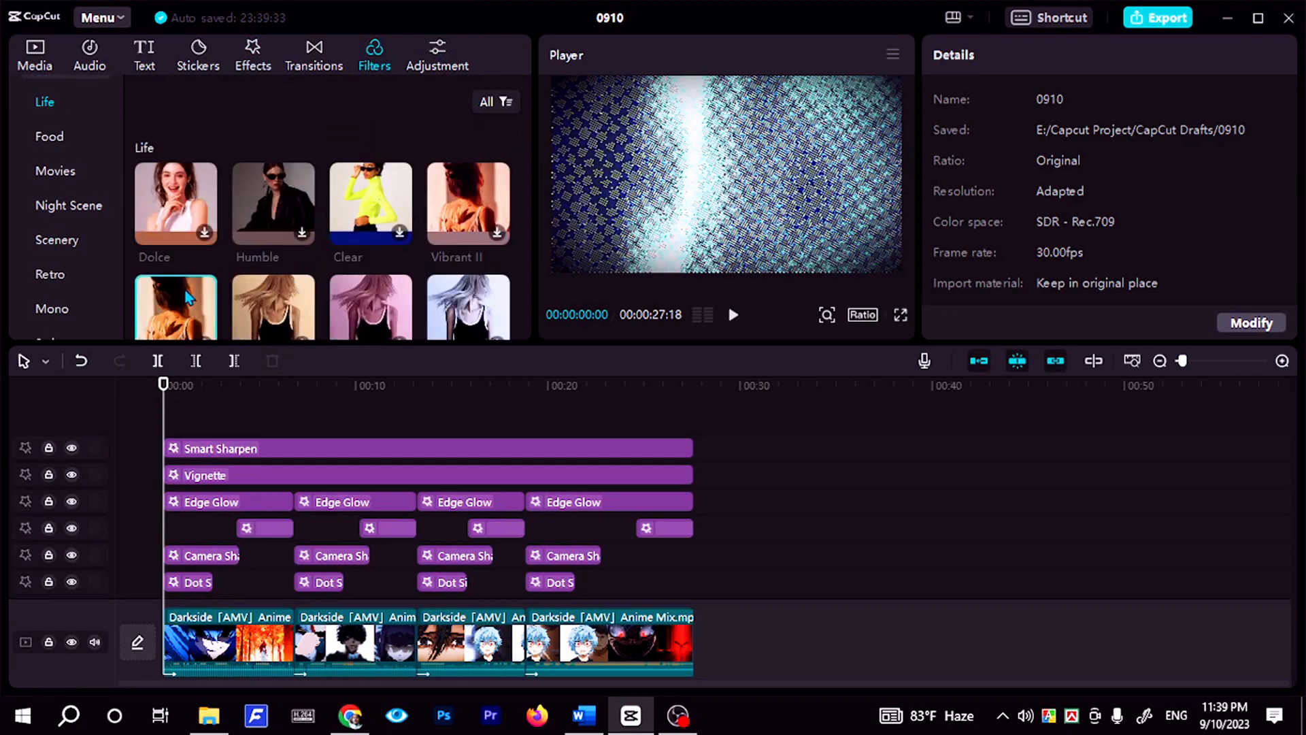
pyautogui.scroll(-2, 188, 298)
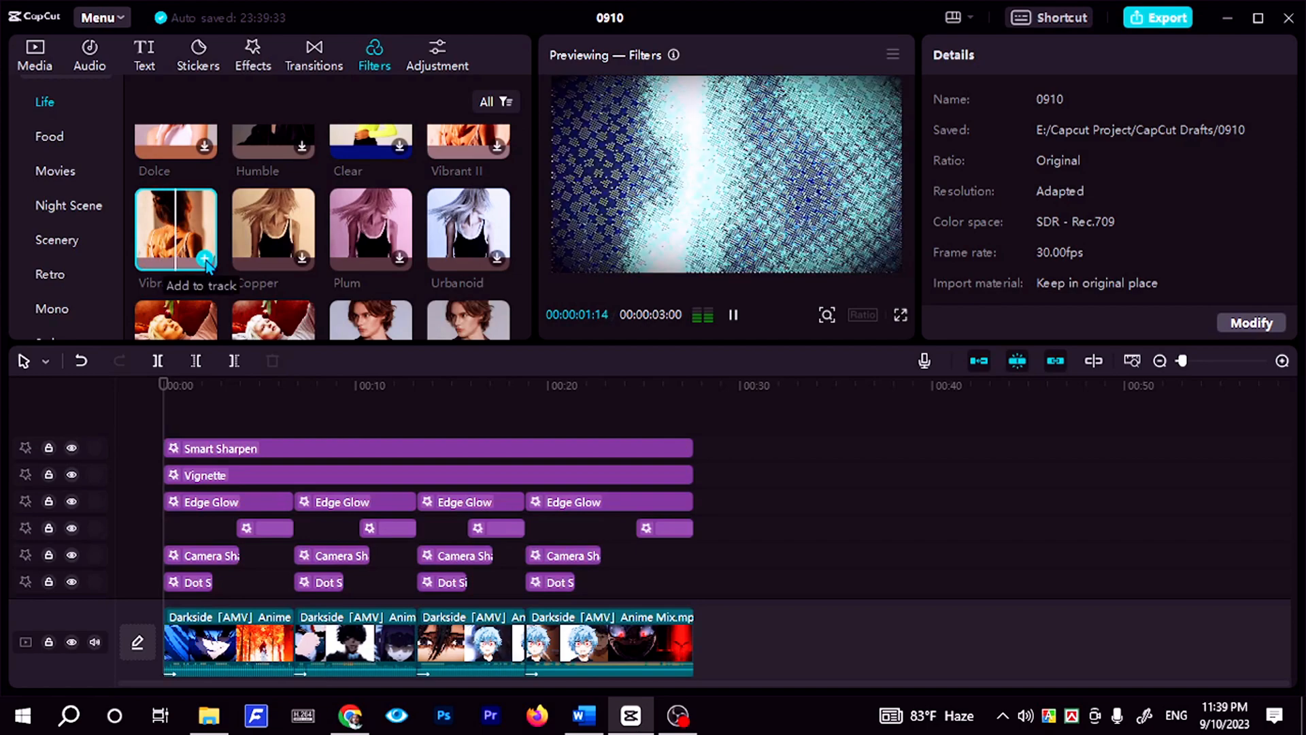
pyautogui.click(204, 260)
pyautogui.moveTo(221, 442); pyautogui.dragTo(693, 449)
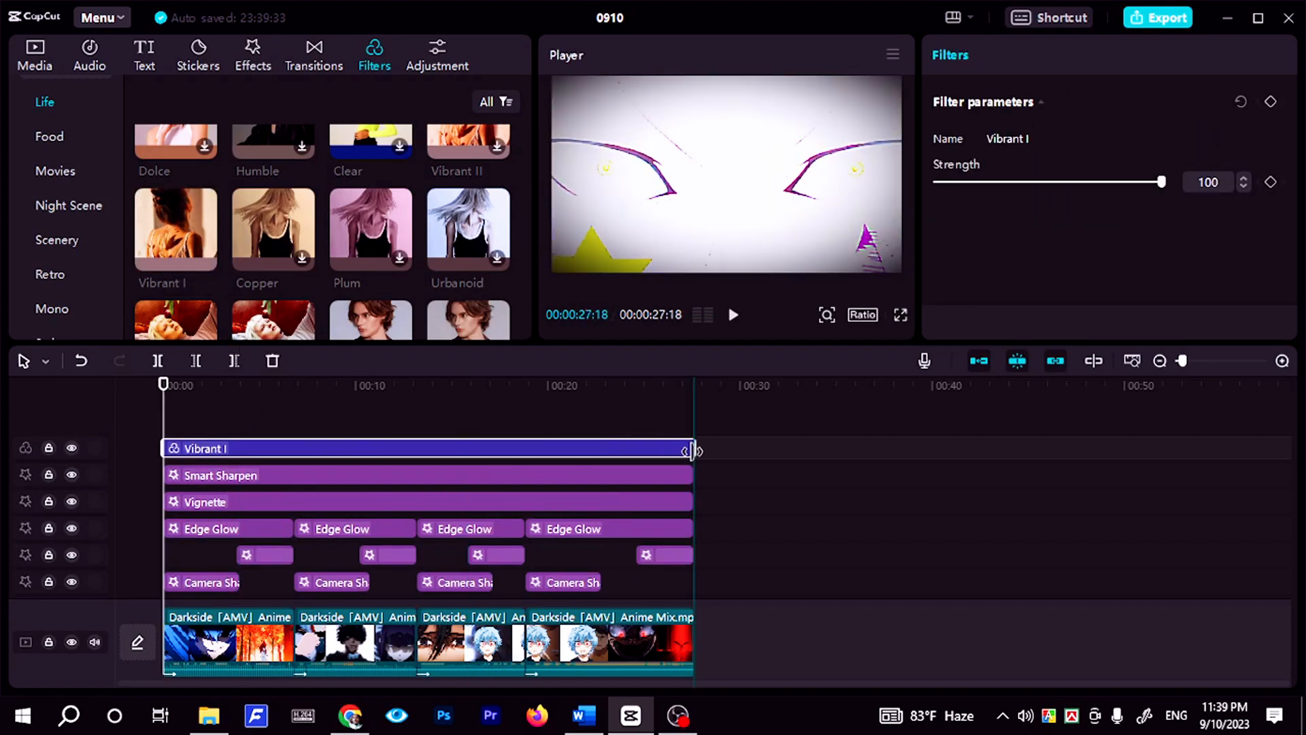
# Preview the filtered video from the third clip and from the second clip, and return to the start for a full playback.
pyautogui.click(481, 387)
pyautogui.press('space')
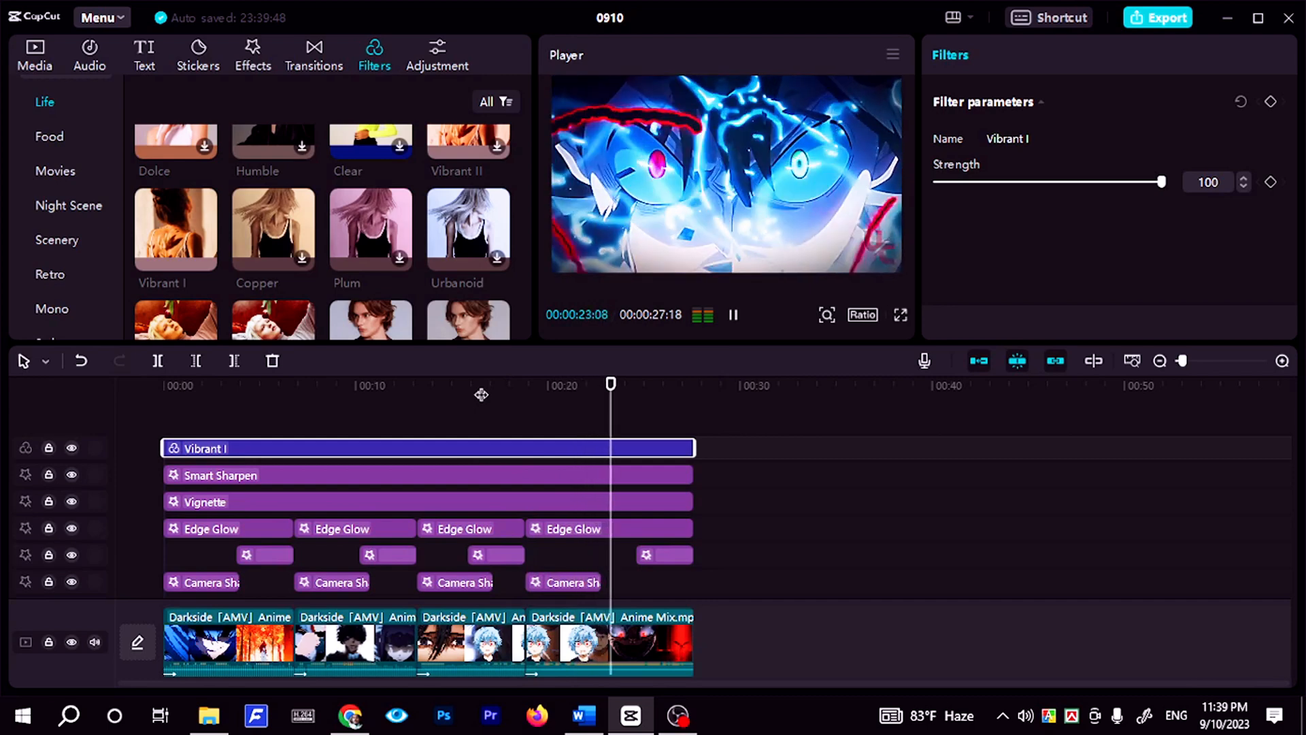
pyautogui.click(323, 393)
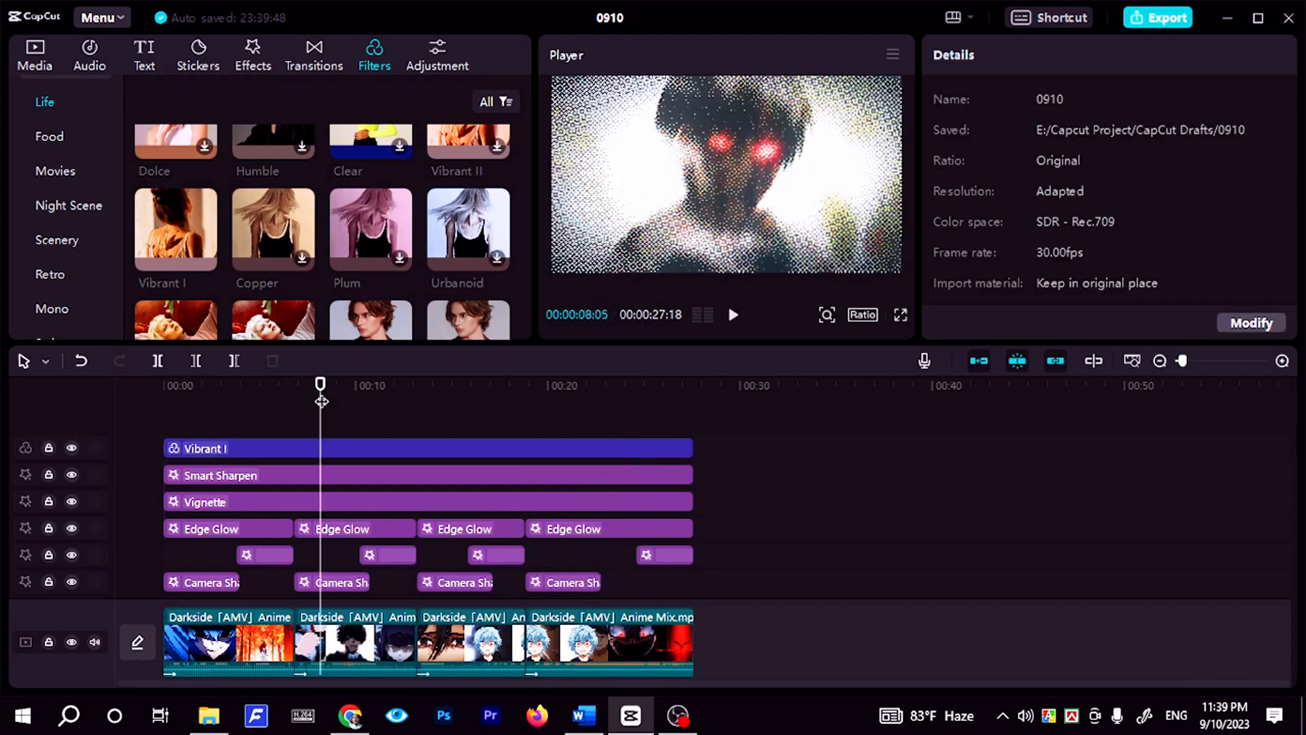
pyautogui.scroll(-3, 248, 547)
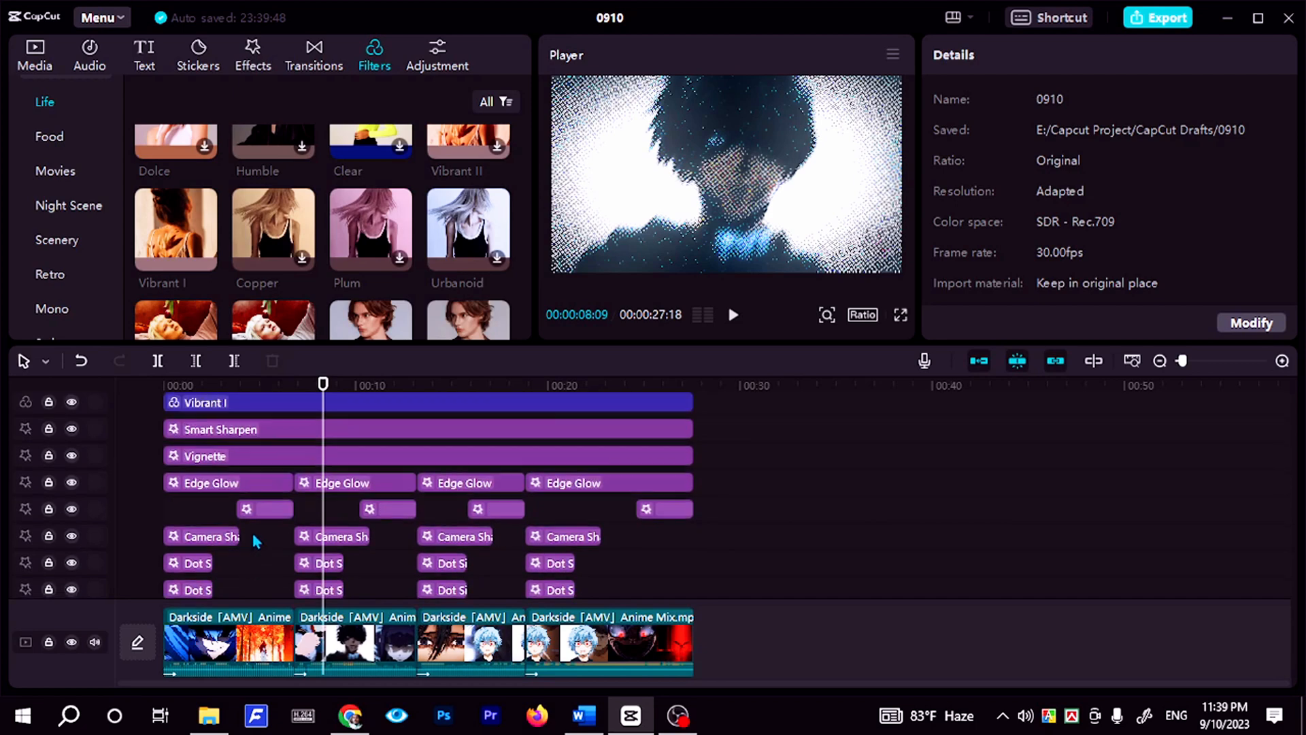
pyautogui.click(205, 519)
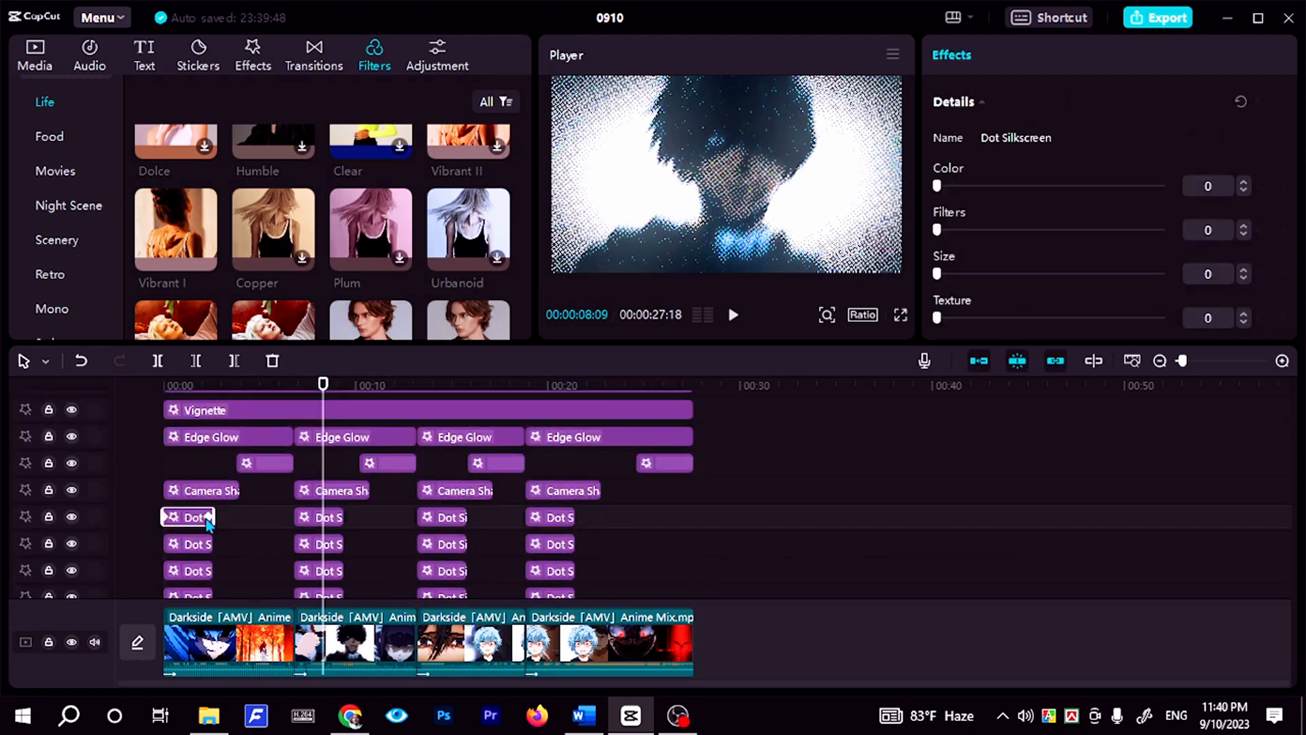
pyautogui.press('space')
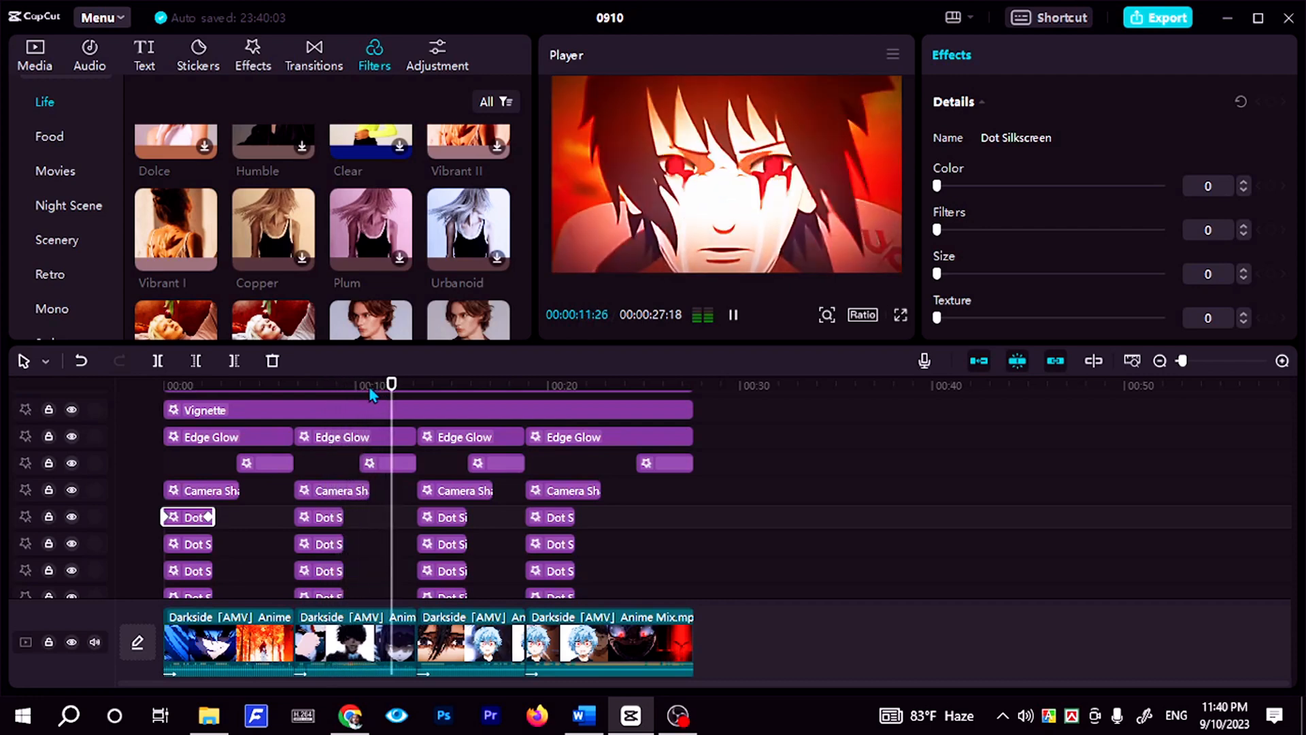
pyautogui.press('space')
pyautogui.moveTo(409, 387); pyautogui.dragTo(5, 467)
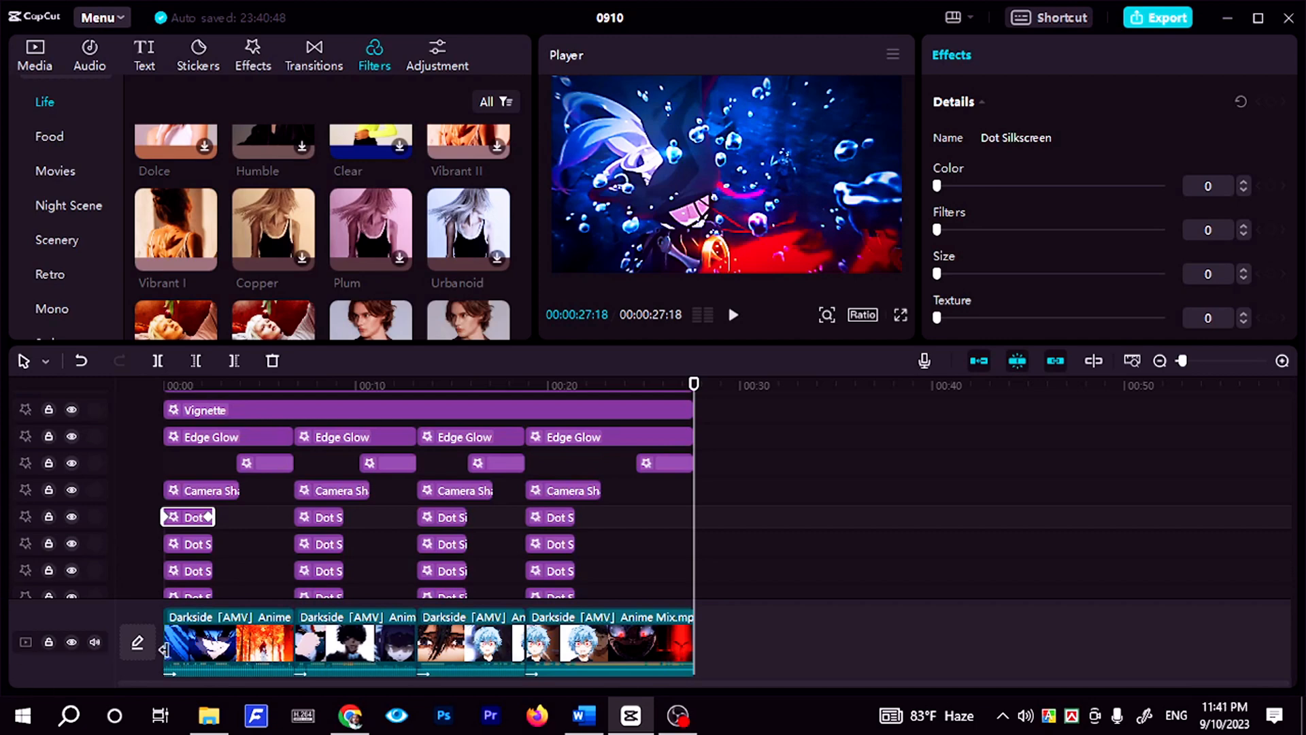
# Review the stacked effect tracks down to the white overlay clip, select it to inspect its exit animation, and return to the video's start.
pyautogui.scroll(3, 426, 479)
pyautogui.scroll(-5, 426, 479)
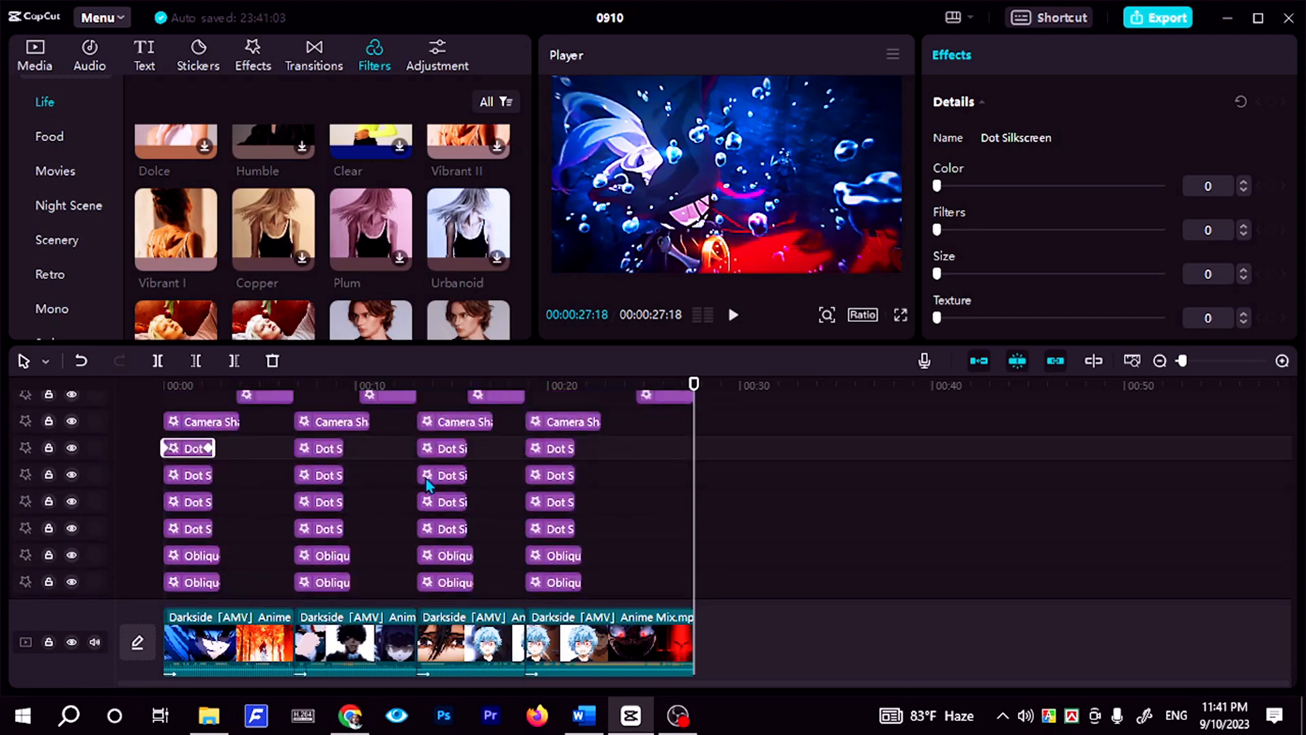
pyautogui.scroll(-5, 426, 479)
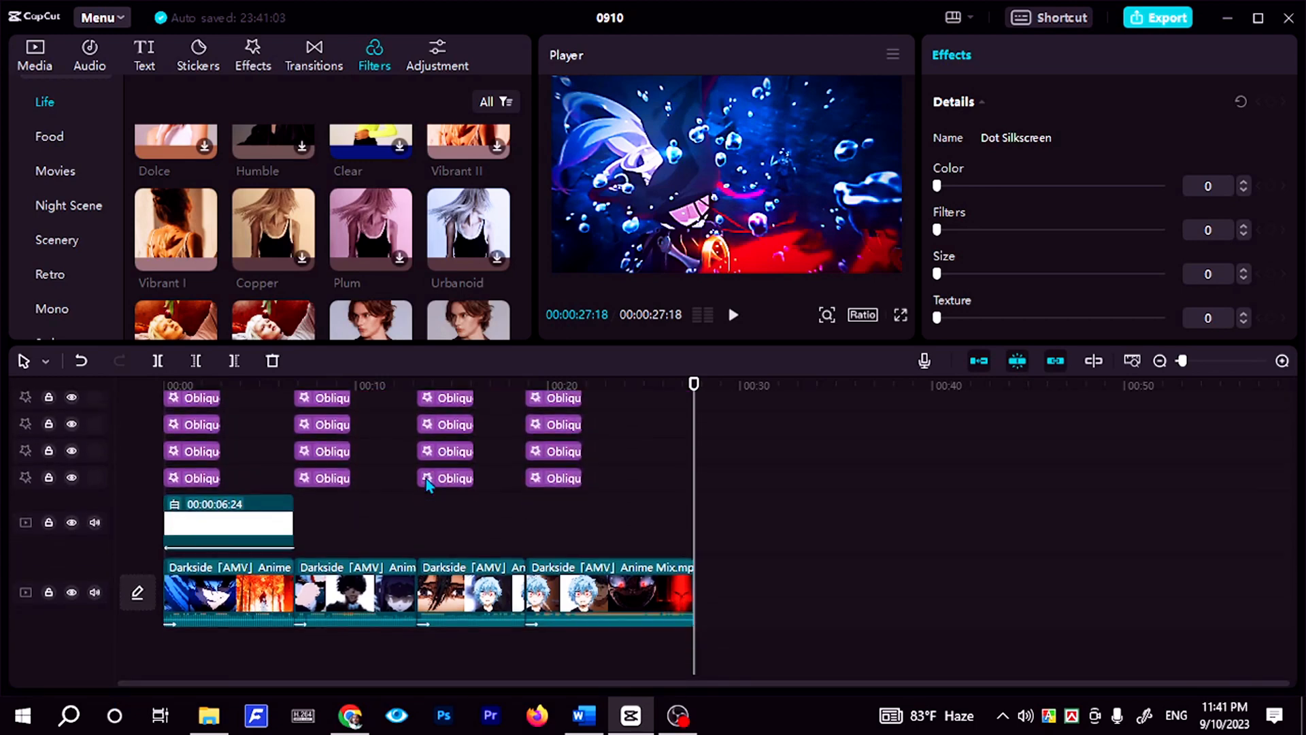
pyautogui.click(275, 538)
pyautogui.moveTo(267, 386); pyautogui.dragTo(9, 417)
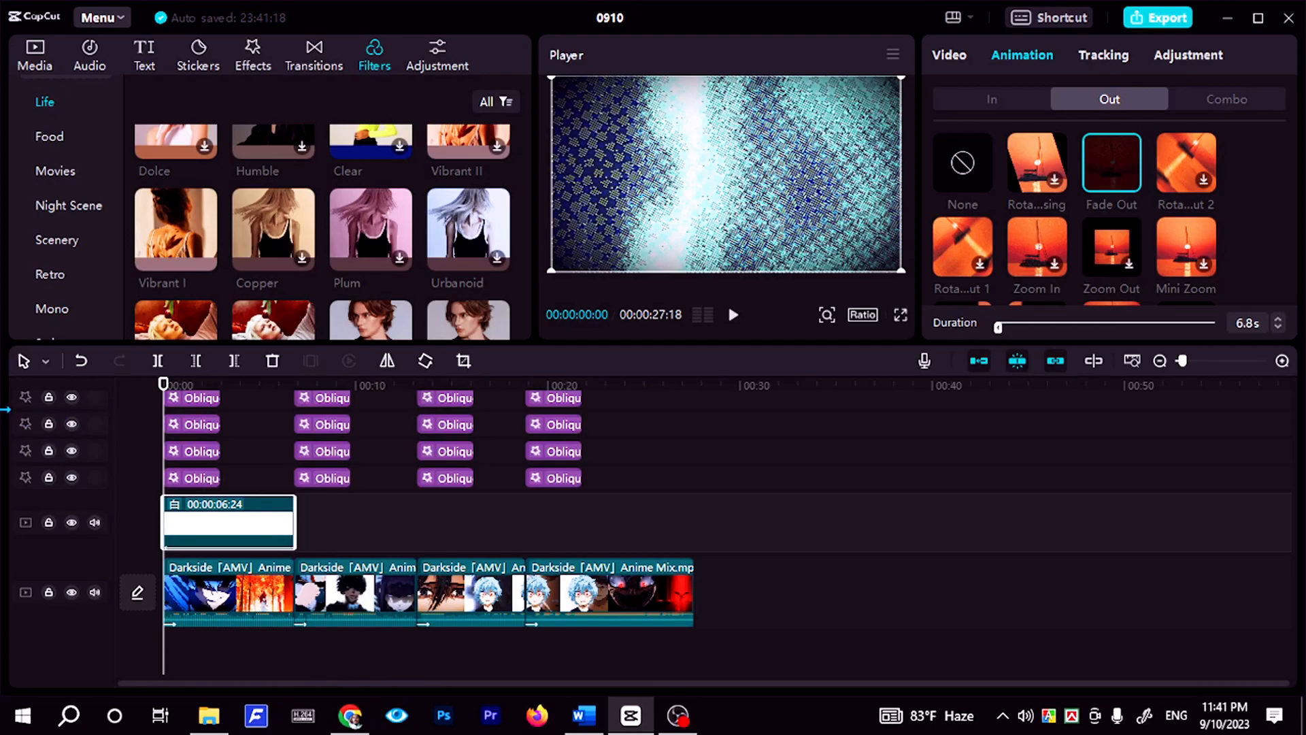